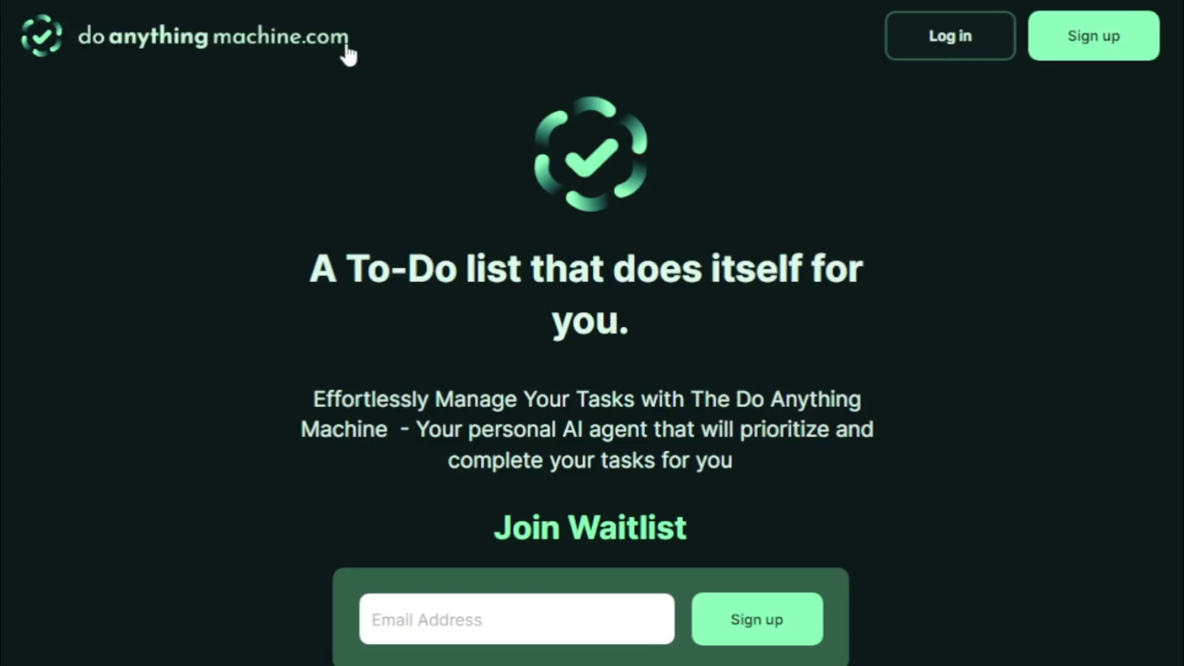
left_click_drag(309, 268, 713, 322)
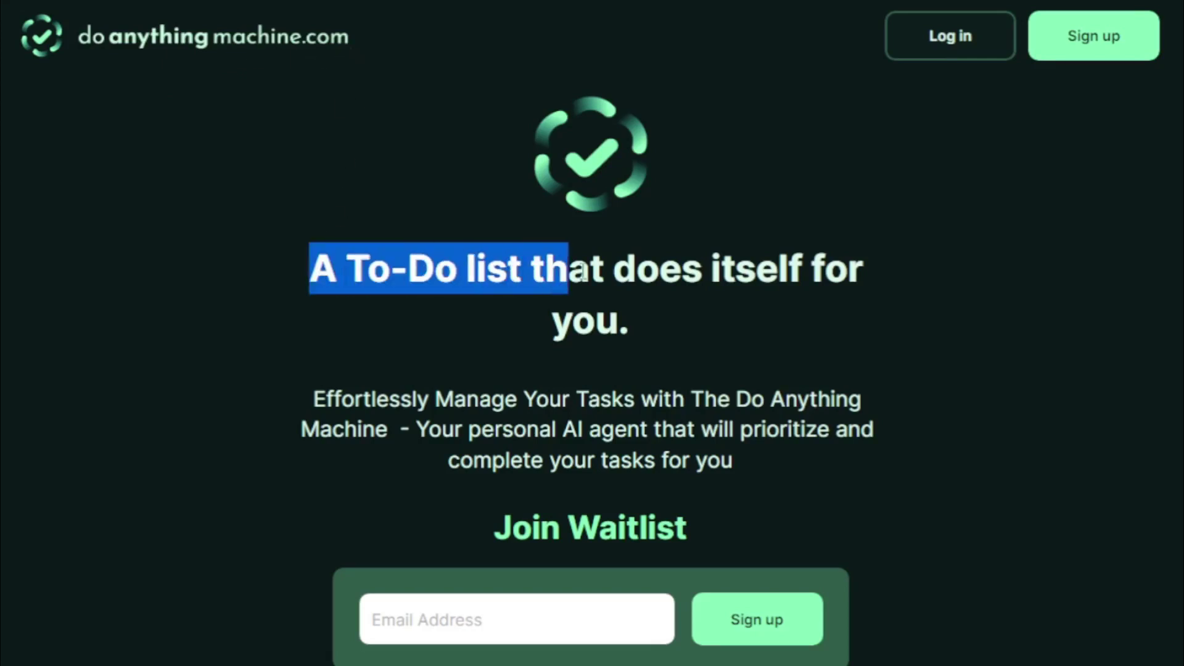
left_click(709, 312)
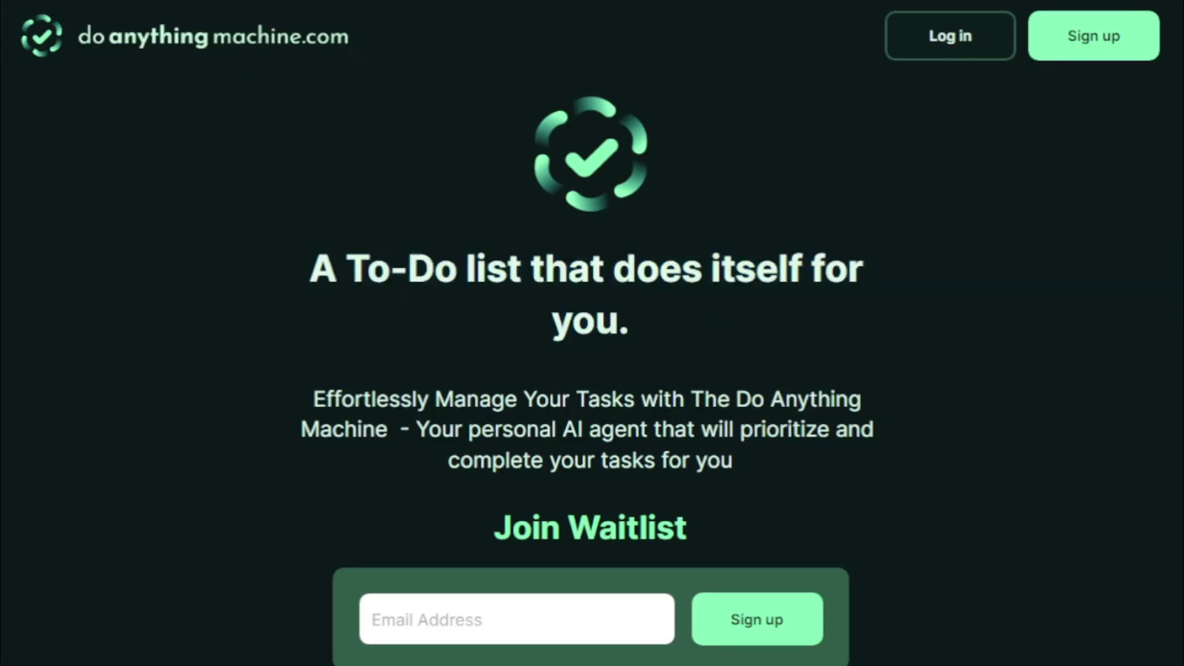
scroll(593, 371, "down", 1)
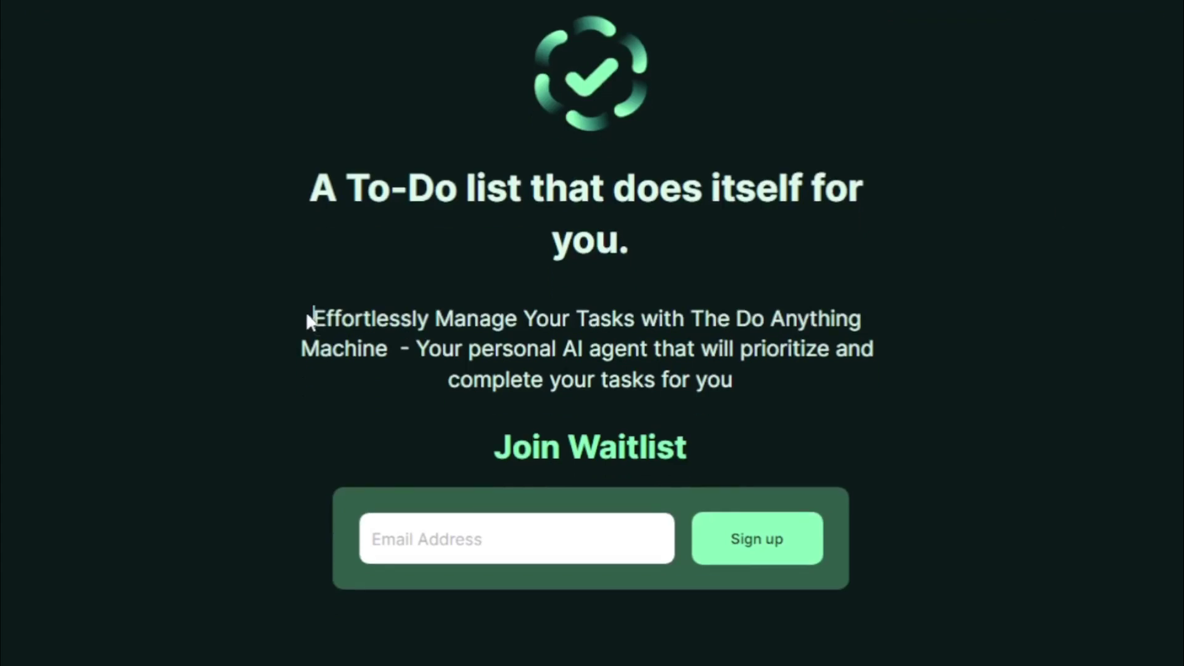
left_click_drag(306, 312, 756, 383)
left_click(755, 383)
left_click_drag(494, 446, 700, 437)
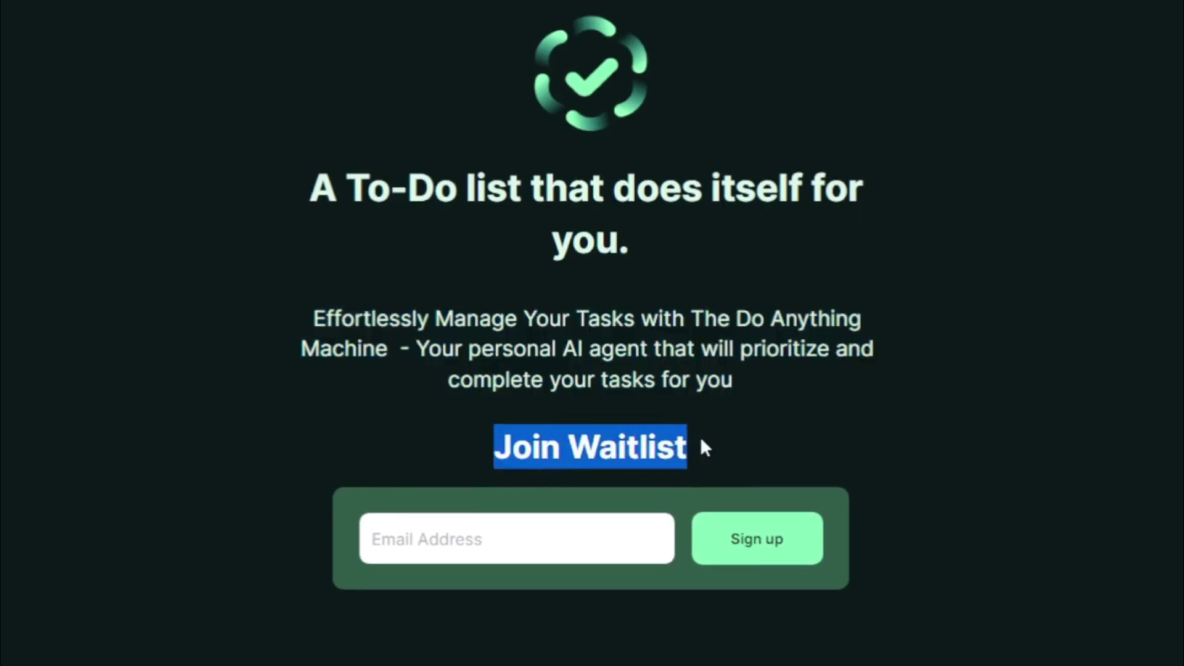
left_click(599, 472)
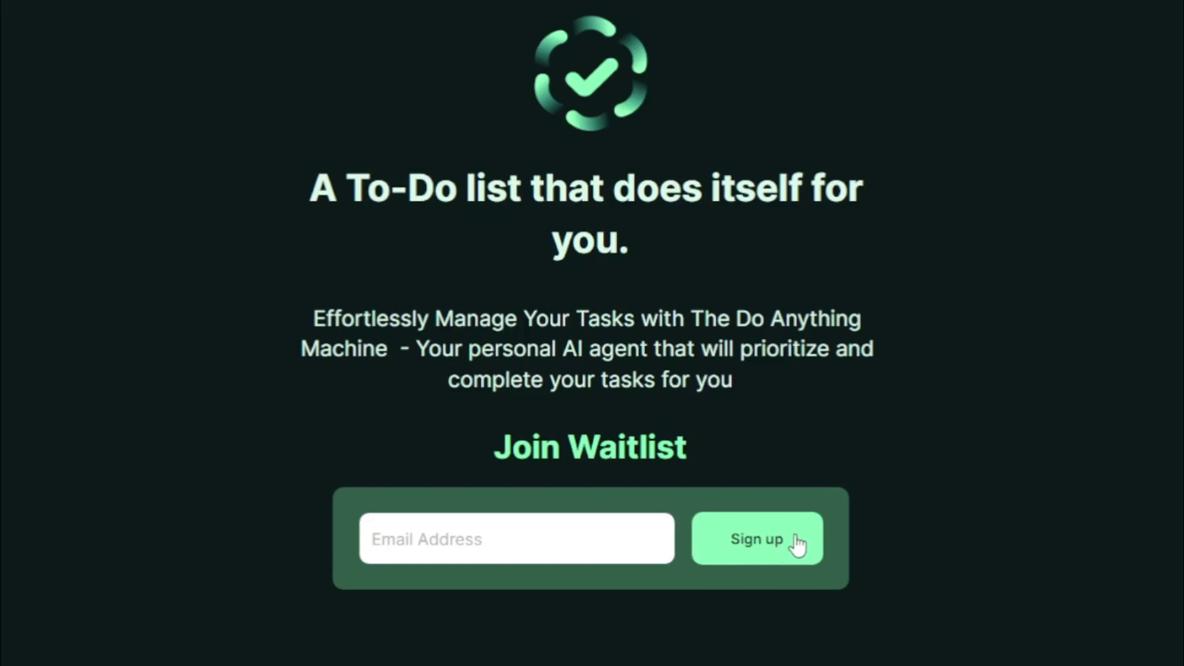
scroll(593, 370, "down", 3)
scroll(592, 371, "down", 3)
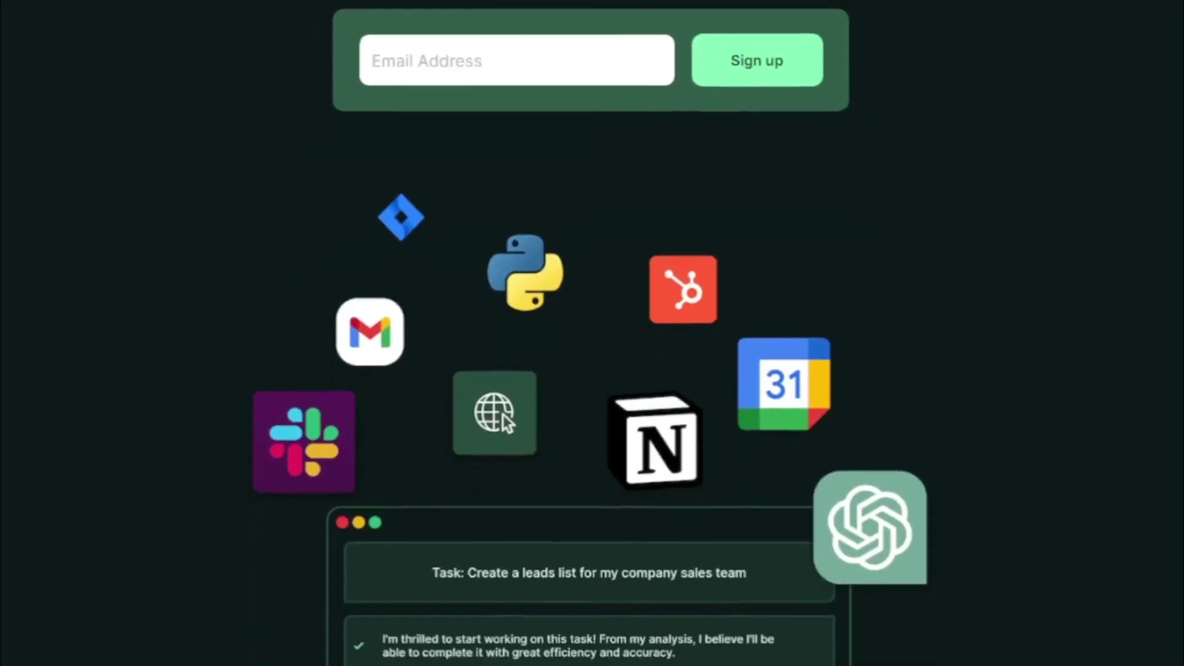
scroll(506, 262, "down", 3)
scroll(506, 262, "down", 3)
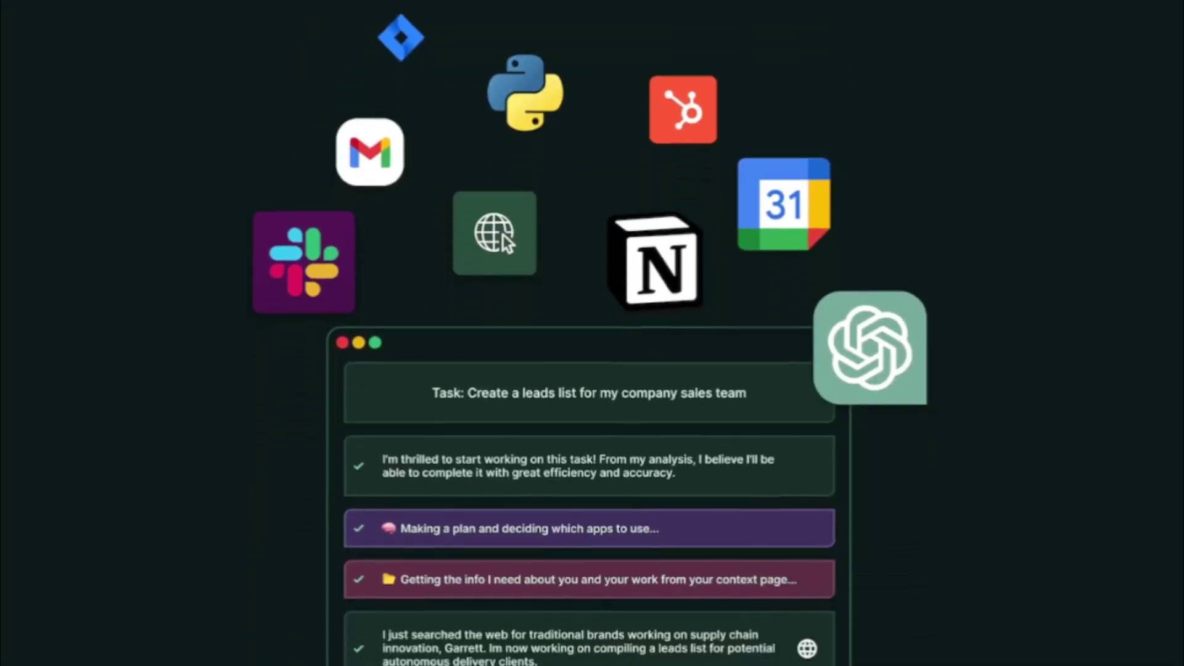
scroll(507, 262, "down", 3)
scroll(507, 262, "down", 3)
scroll(506, 262, "down", 3)
scroll(592, 370, "down", 3)
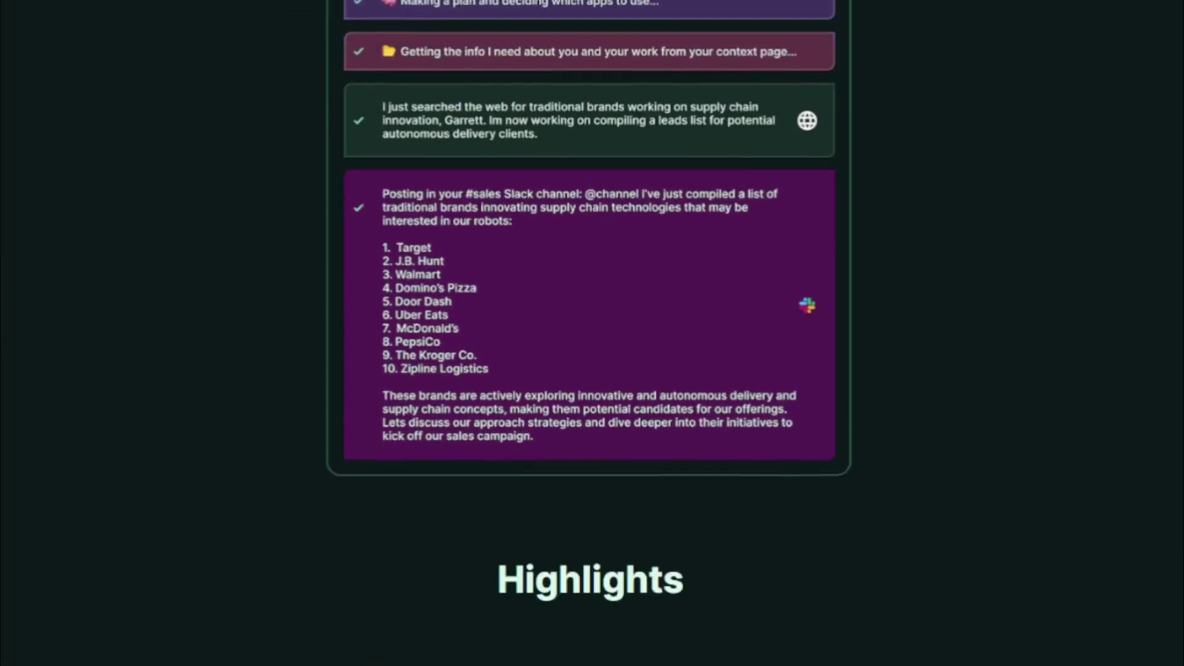
scroll(593, 370, "down", 3)
scroll(592, 371, "down", 3)
scroll(592, 370, "down", 3)
scroll(1134, 396, "down", 3)
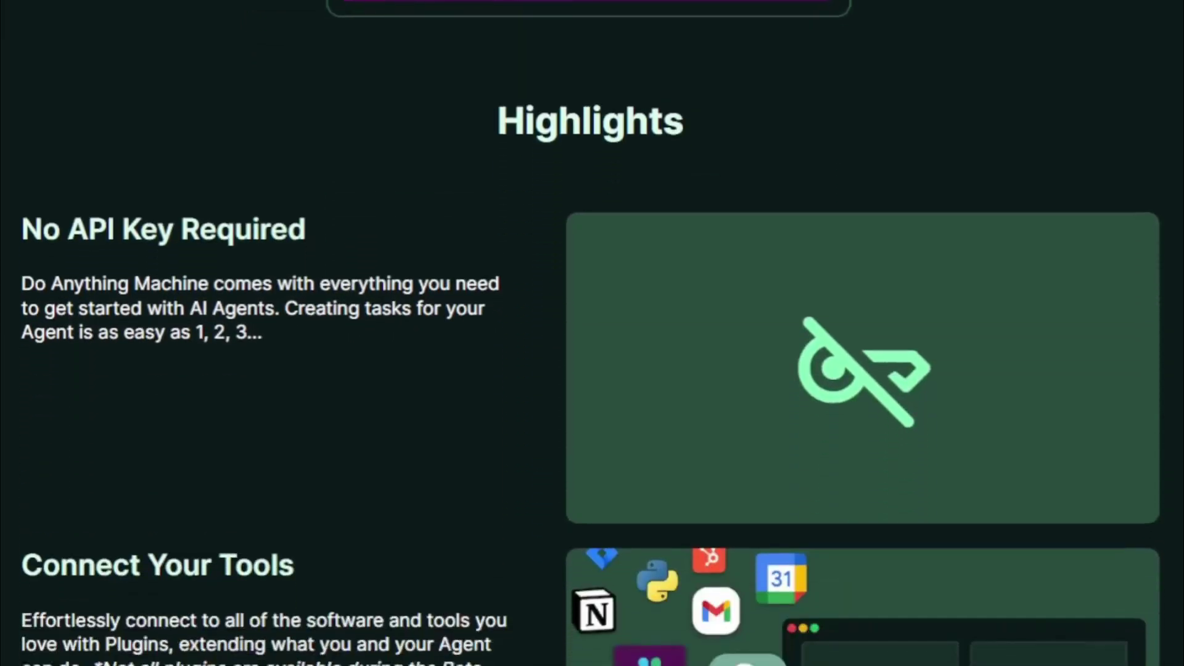
scroll(1134, 396, "down", 2)
scroll(1134, 396, "down", 1)
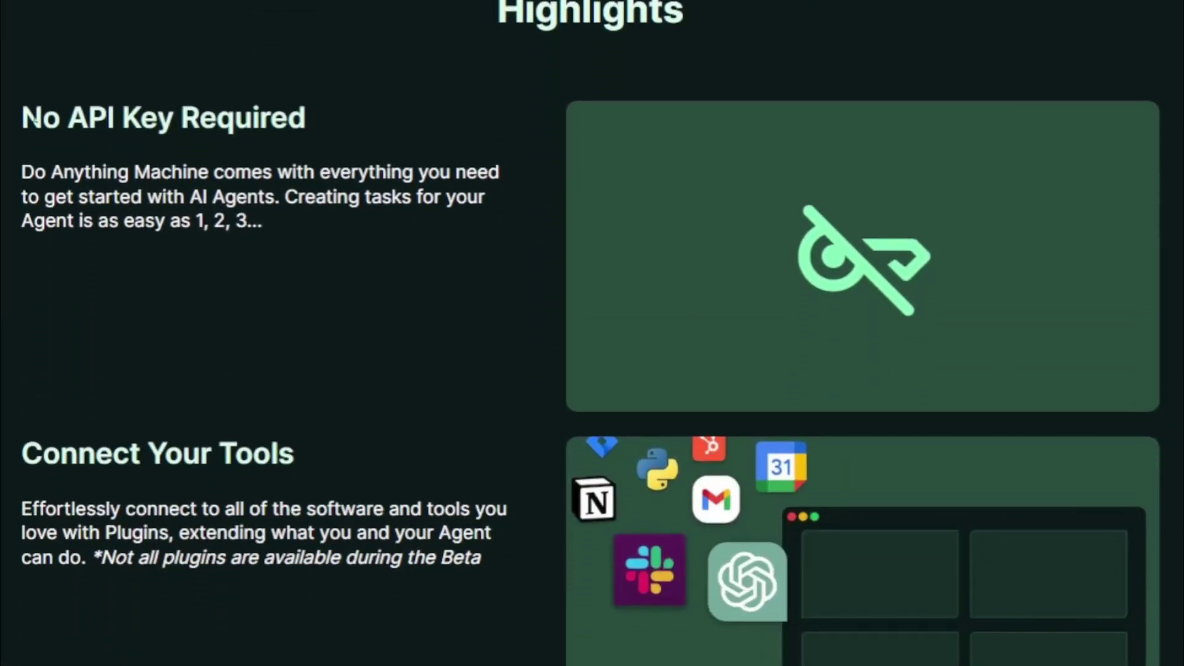
left_click_drag(23, 117, 303, 117)
left_click(189, 171)
left_click_drag(23, 176, 290, 223)
left_click(291, 224)
left_click_drag(21, 453, 313, 458)
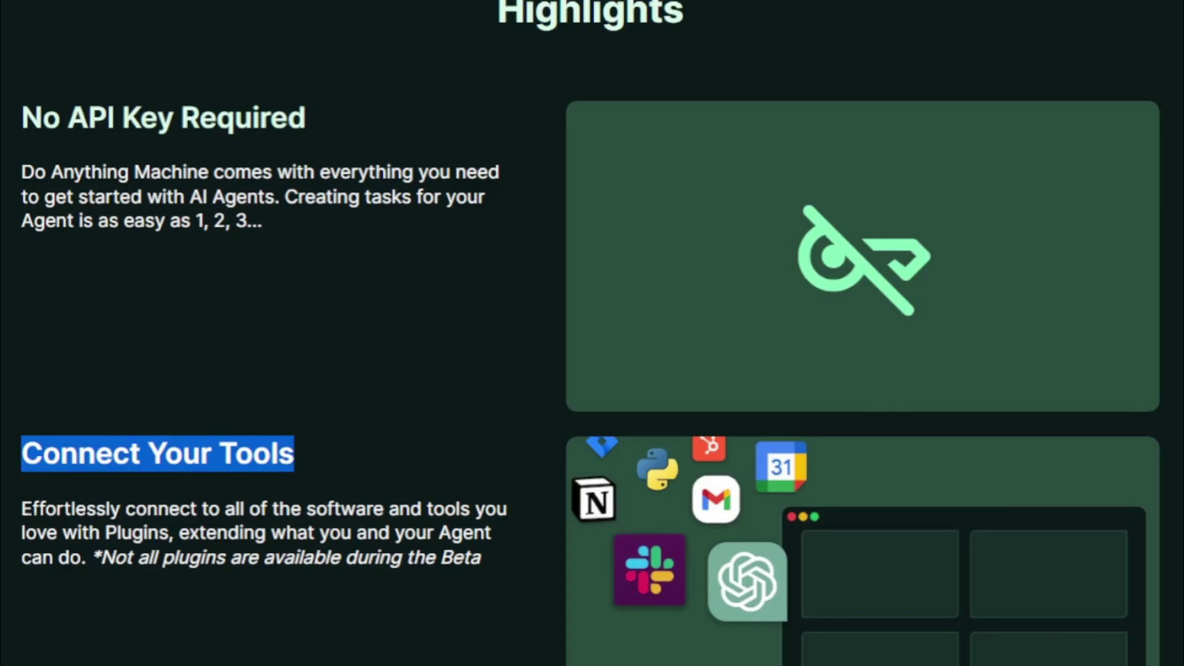
left_click_drag(23, 508, 482, 559)
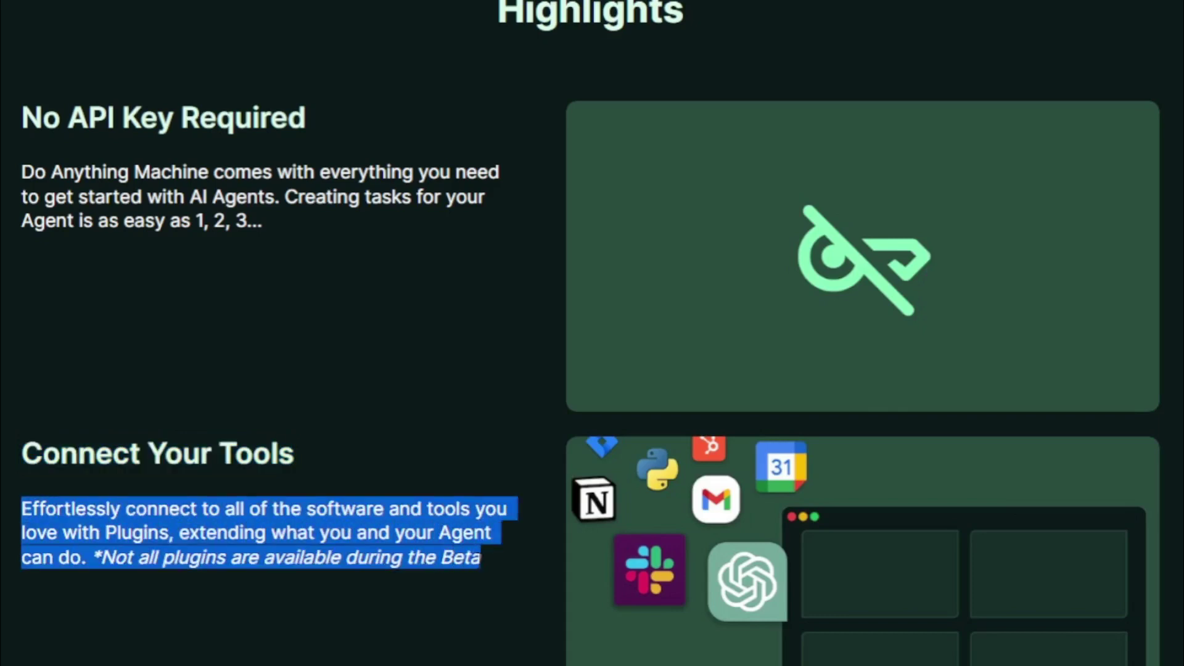
left_click(664, 474)
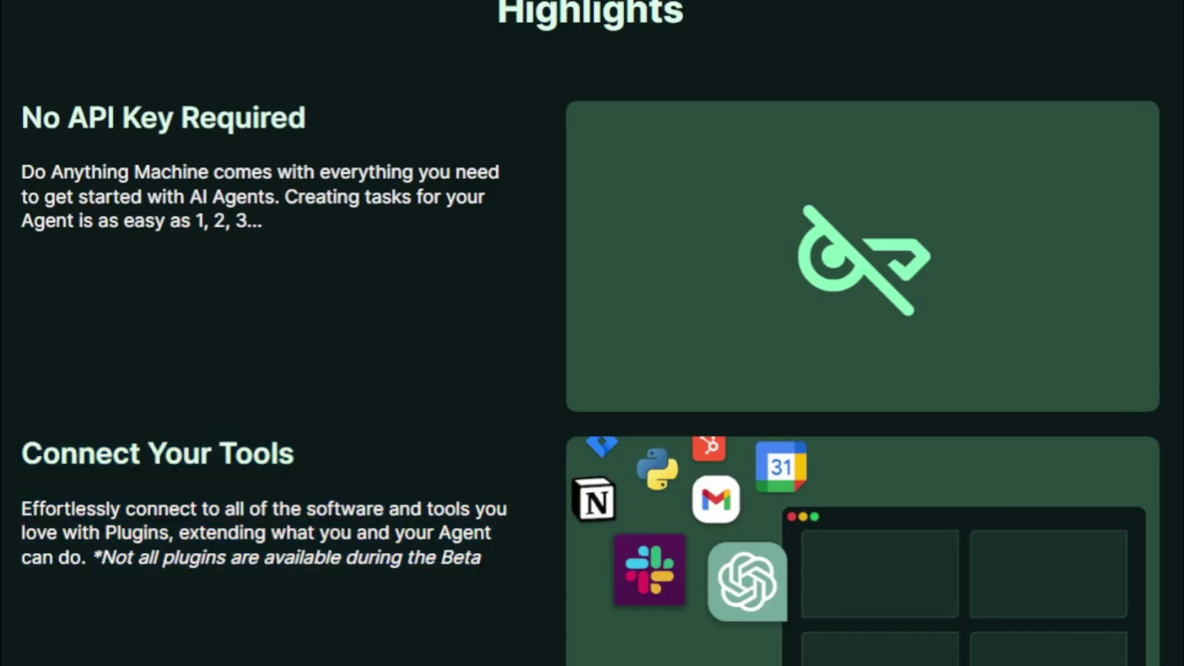
scroll(593, 371, "down", 3)
scroll(592, 370, "down", 3)
scroll(593, 371, "down", 2)
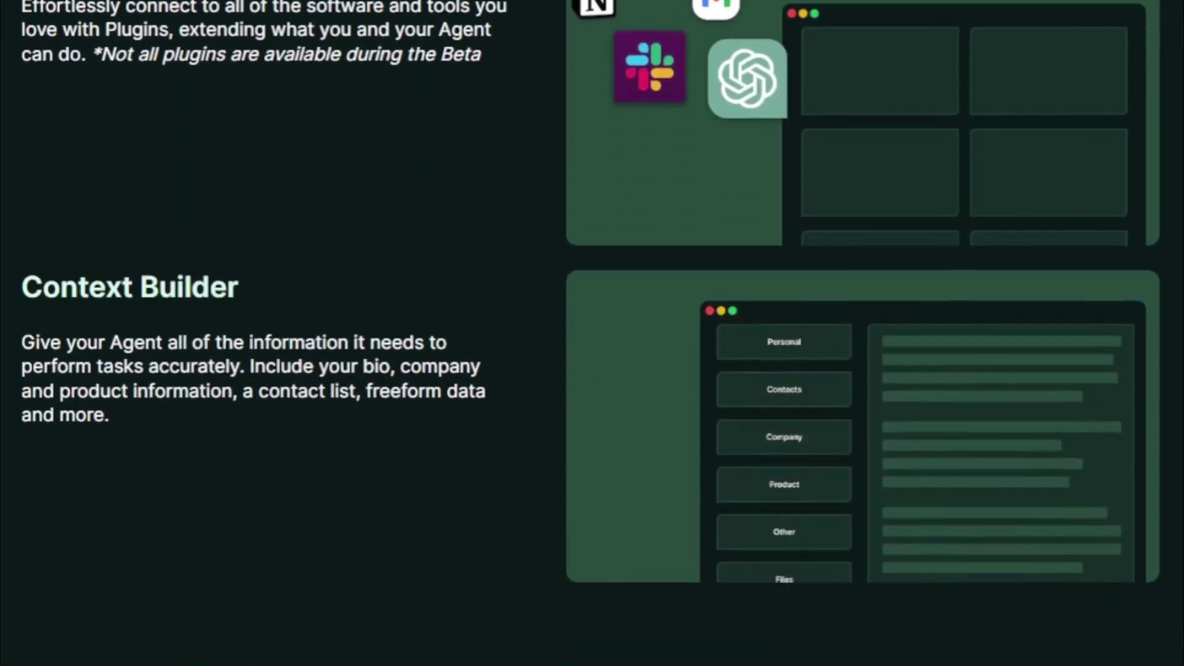
left_click_drag(23, 287, 211, 288)
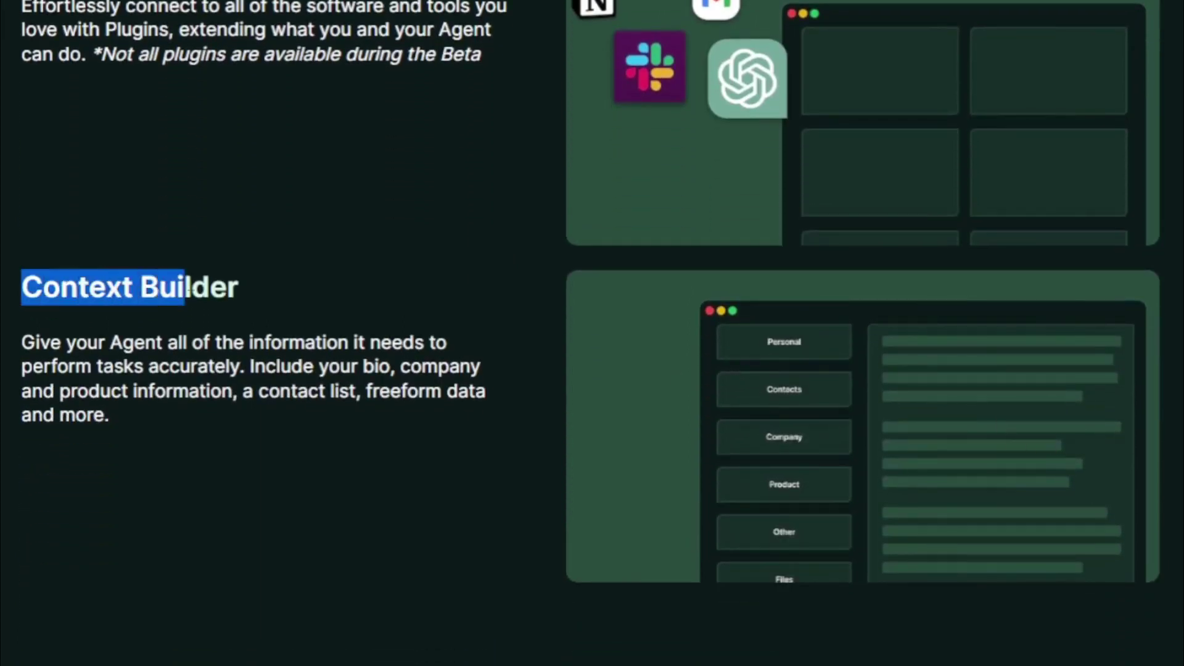
left_click(250, 280)
left_click_drag(20, 342, 114, 413)
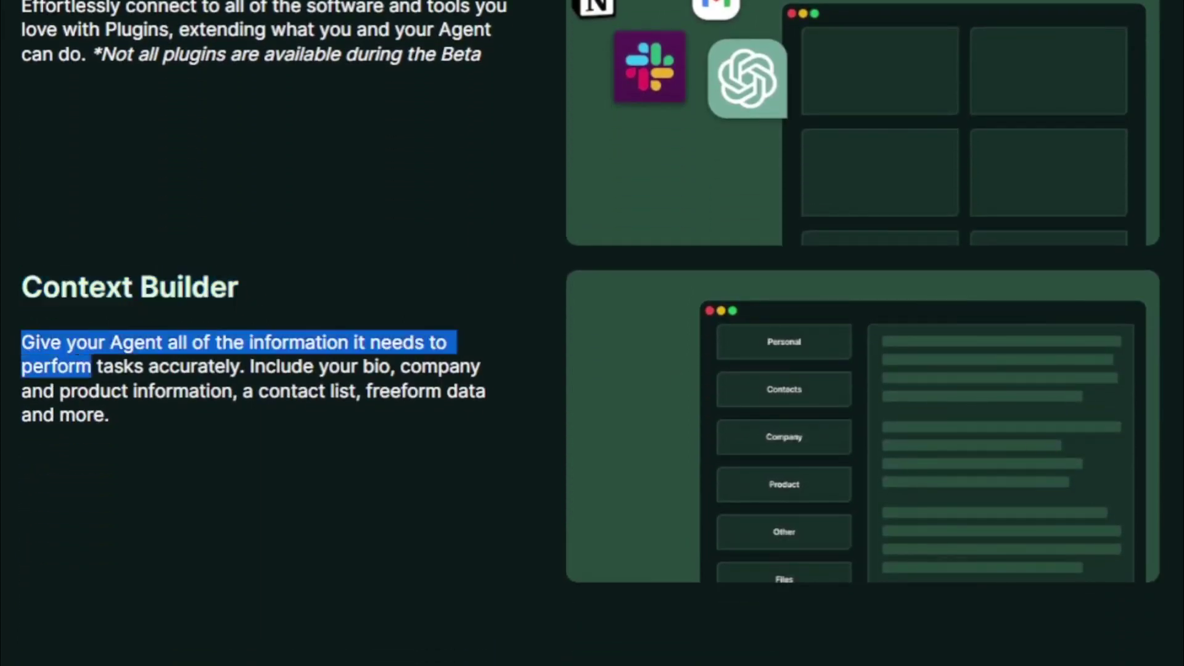
left_click(115, 413)
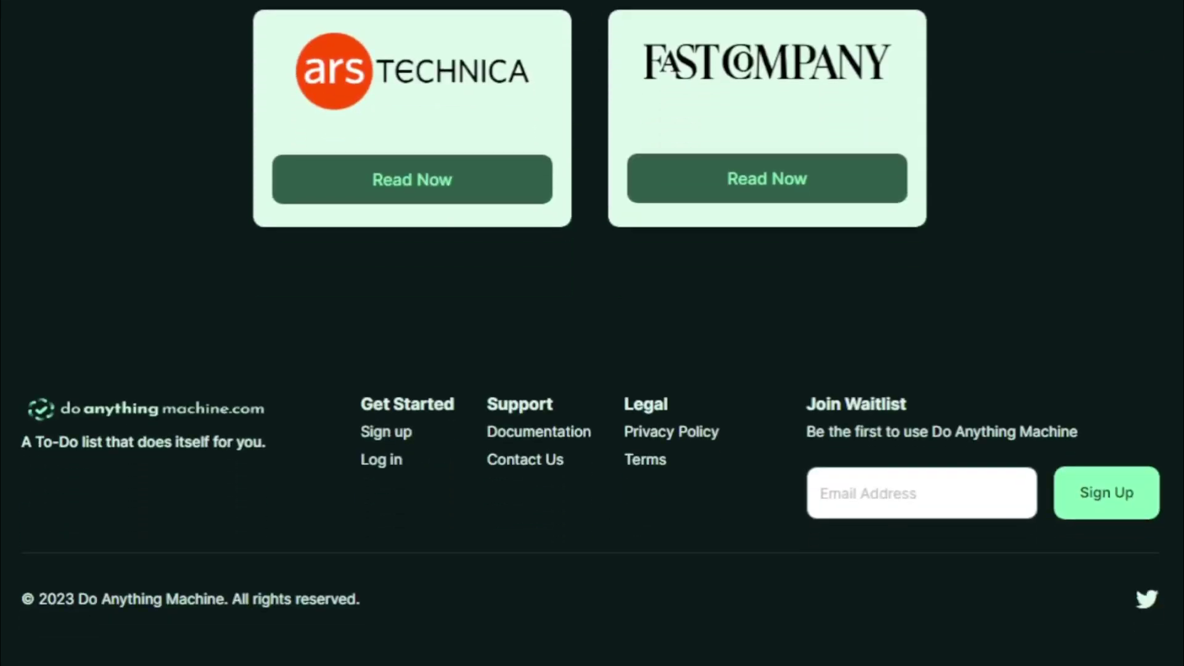
scroll(593, 370, "up", 2)
scroll(592, 370, "up", 1)
scroll(592, 370, "up", 3)
scroll(593, 370, "up", 4)
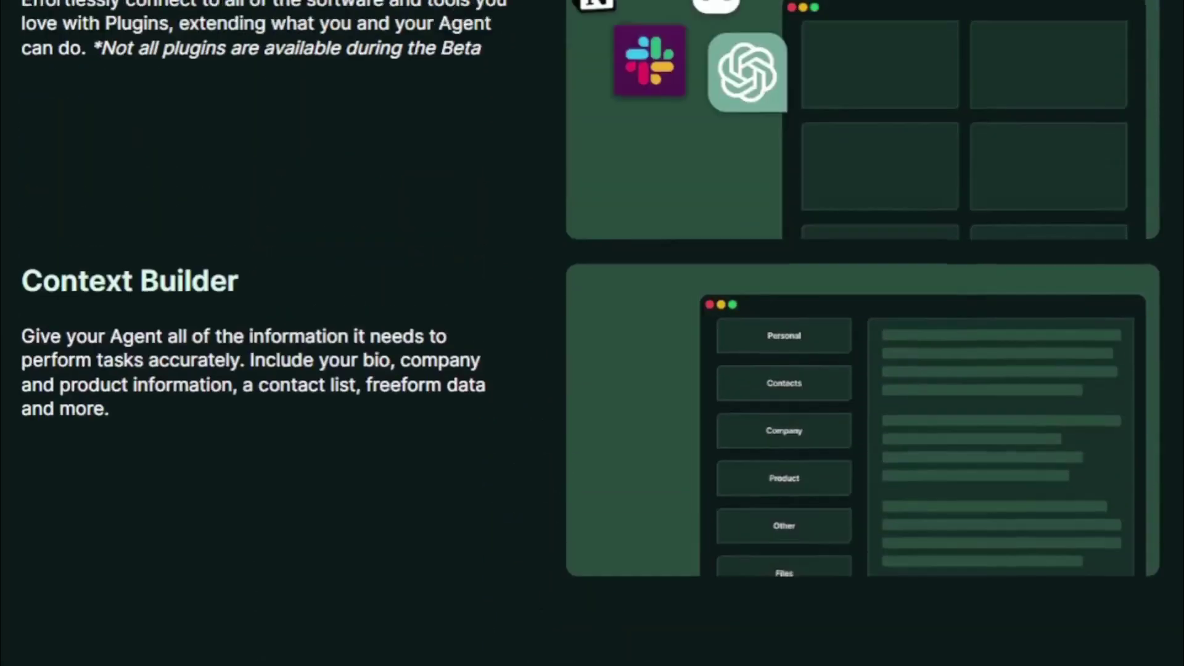
scroll(592, 371, "up", 3)
scroll(592, 370, "up", 2)
scroll(593, 370, "up", 4)
scroll(592, 370, "up", 4)
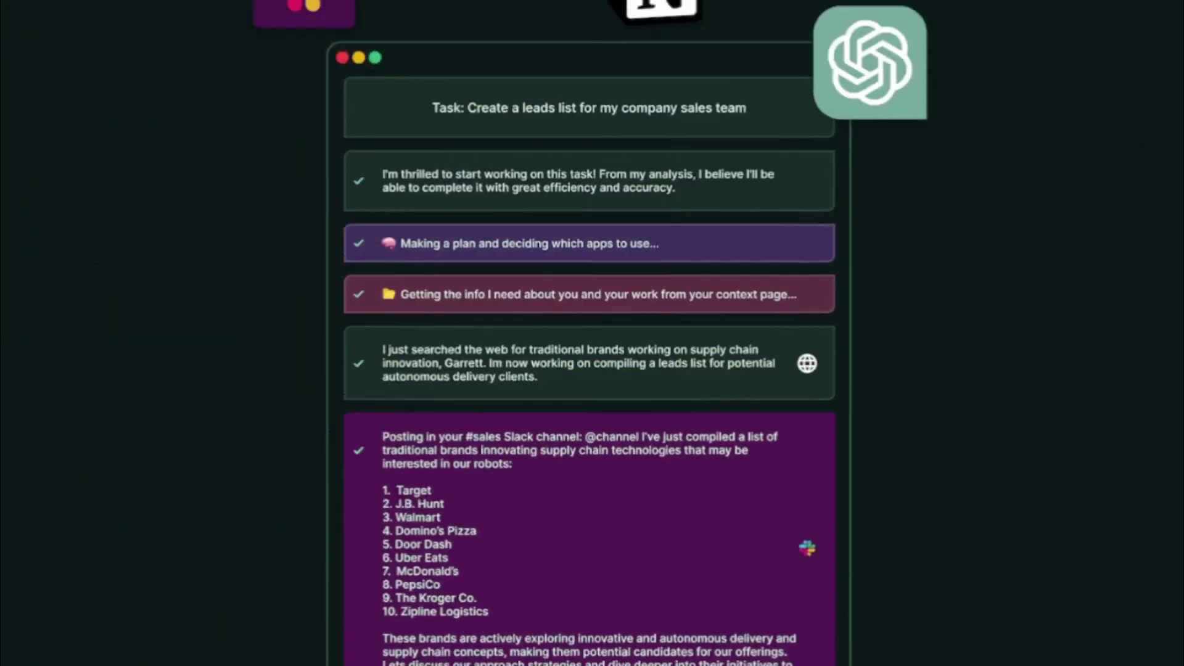
scroll(592, 370, "up", 3)
scroll(593, 370, "up", 4)
scroll(593, 370, "up", 3)
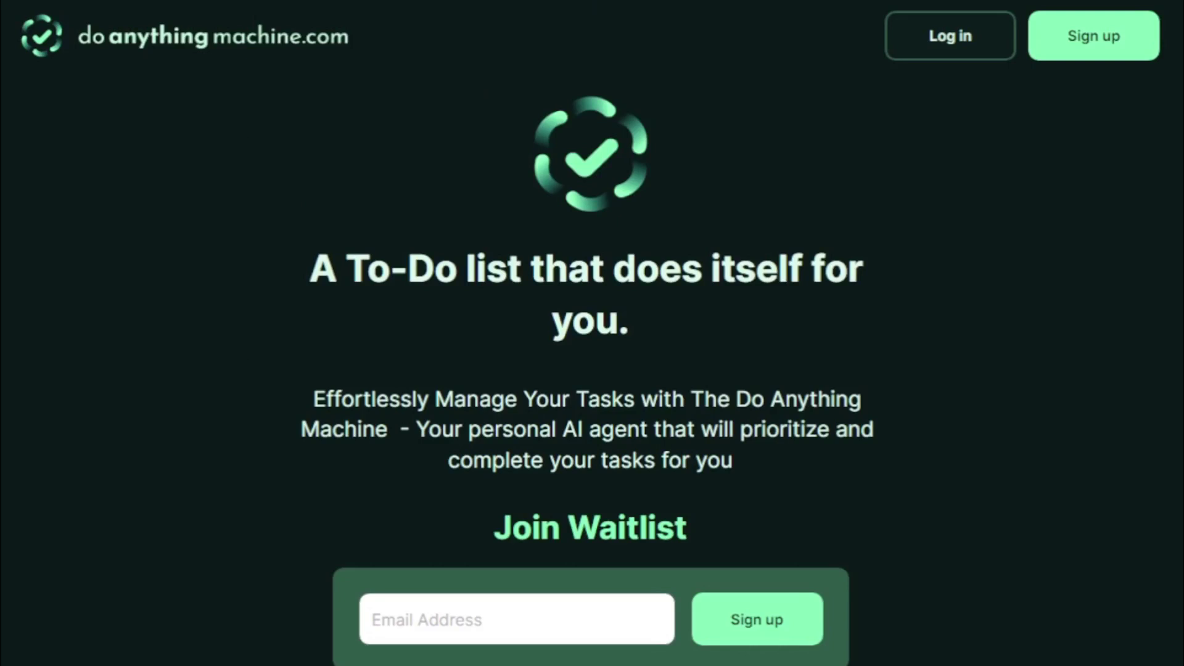
scroll(593, 370, "down", 1)
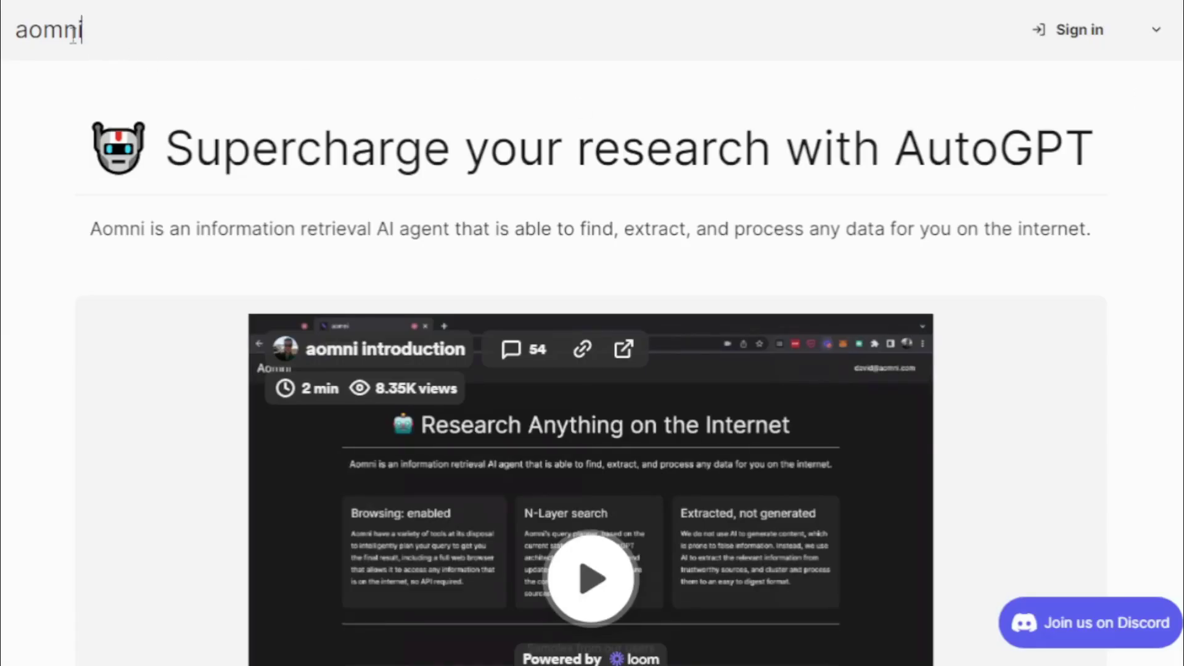
left_click_drag(81, 30, 9, 37)
left_click(65, 157)
left_click_drag(88, 153, 1117, 167)
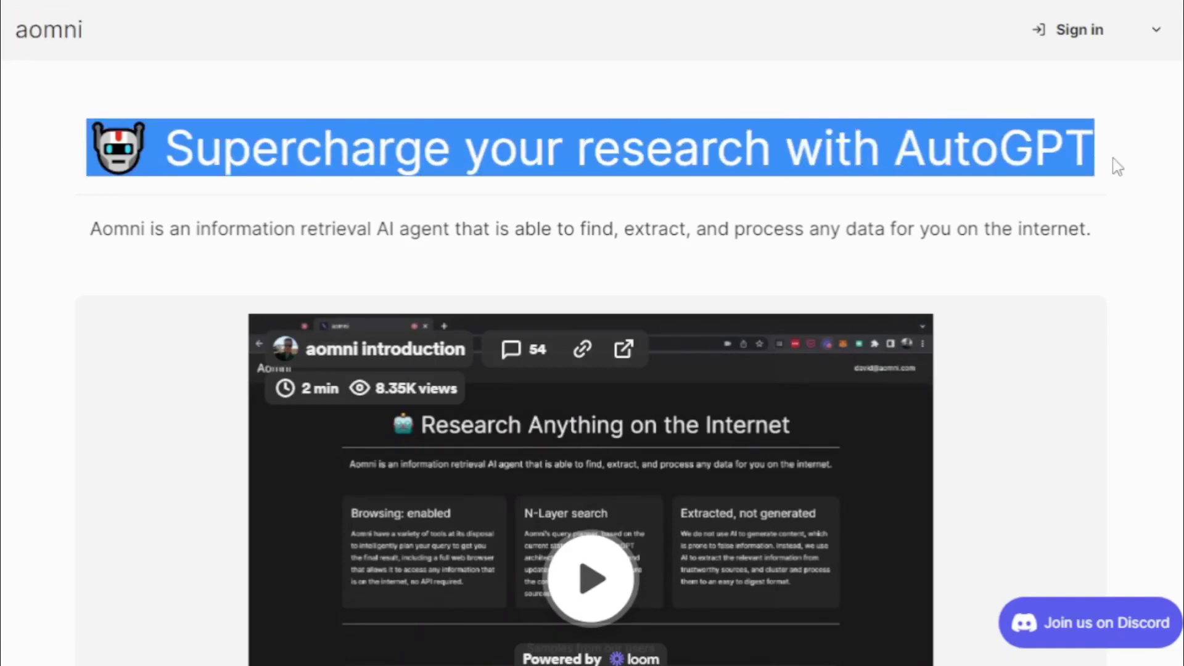
left_click(9, 148)
left_click_drag(88, 230, 1088, 229)
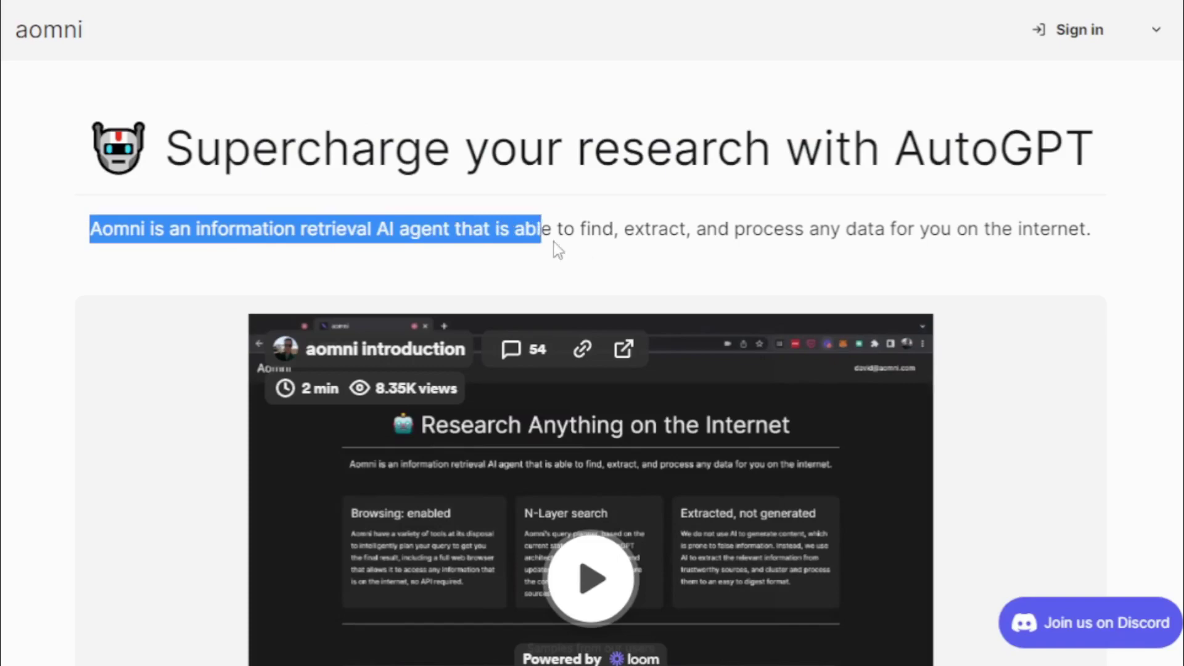
left_click(1073, 268)
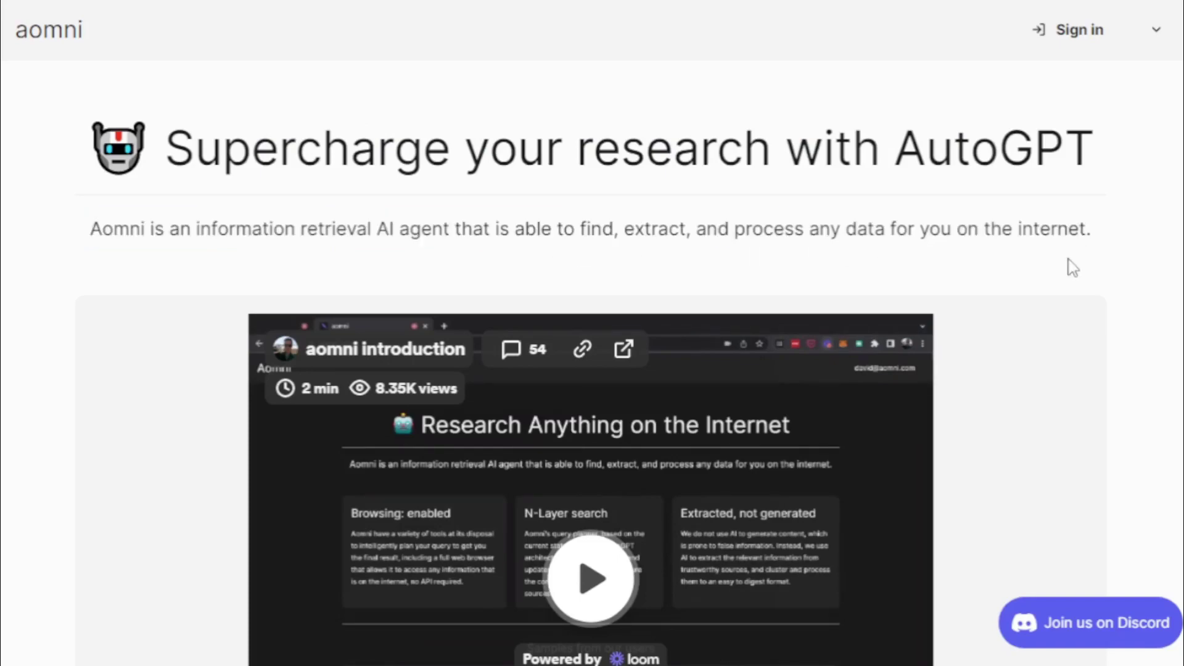
scroll(614, 275, "down", 3)
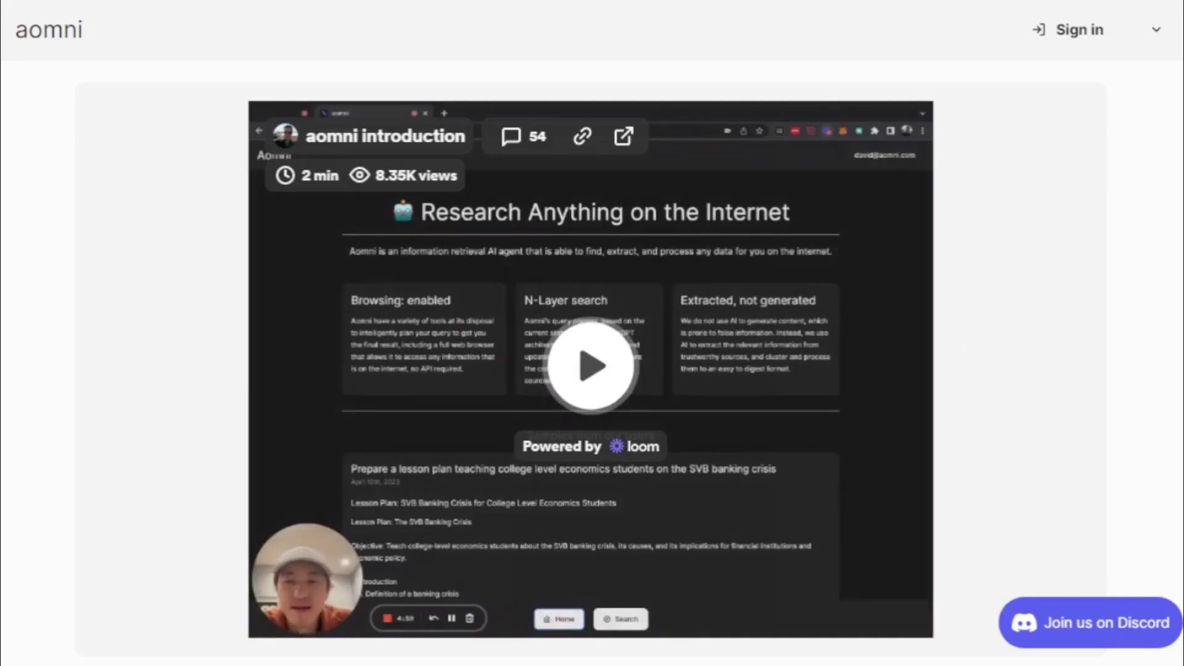
scroll(1072, 278, "down", 5)
scroll(592, 370, "down", 1)
scroll(593, 370, "down", 1)
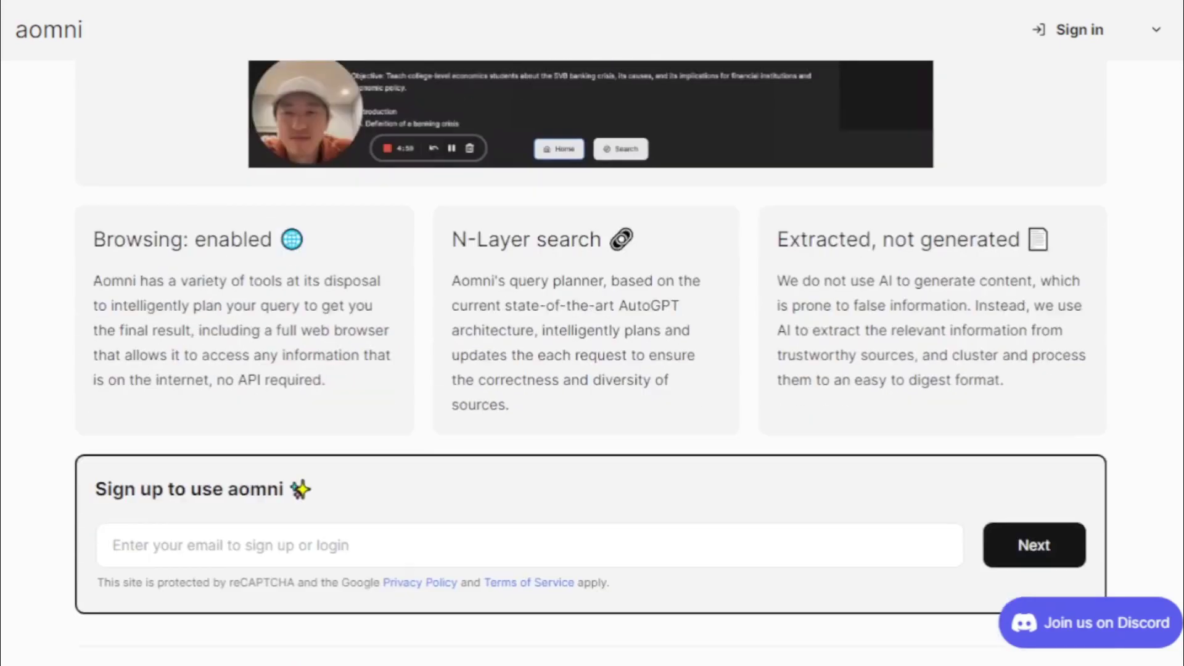
left_click_drag(93, 239, 274, 240)
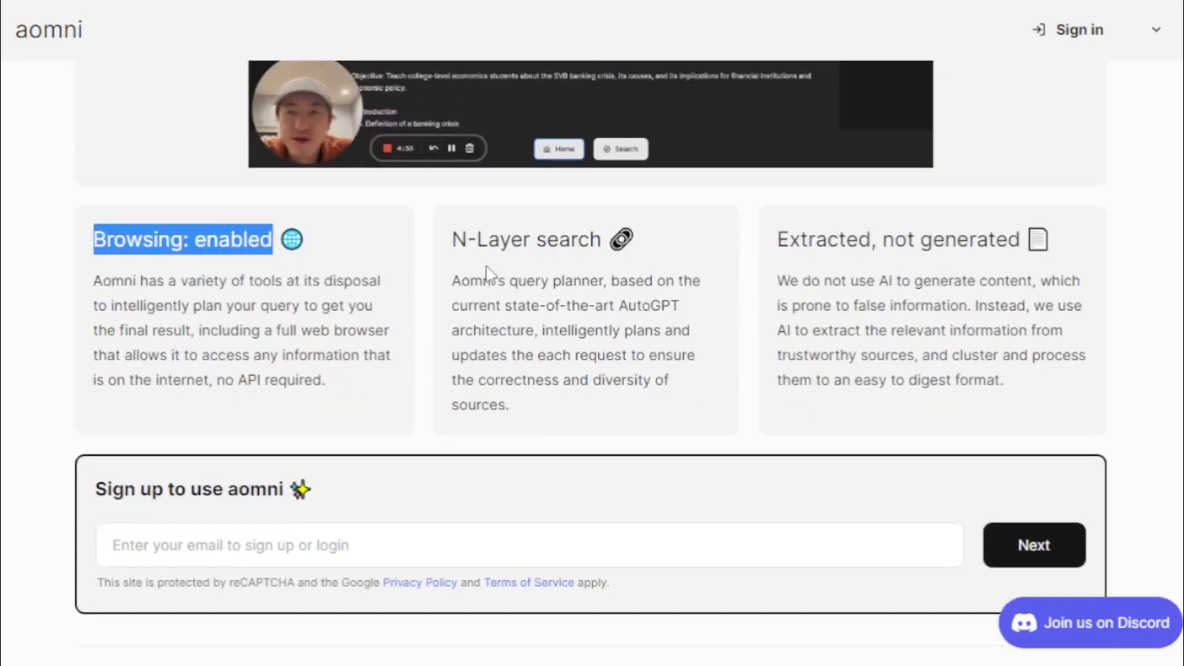
left_click_drag(452, 240, 602, 239)
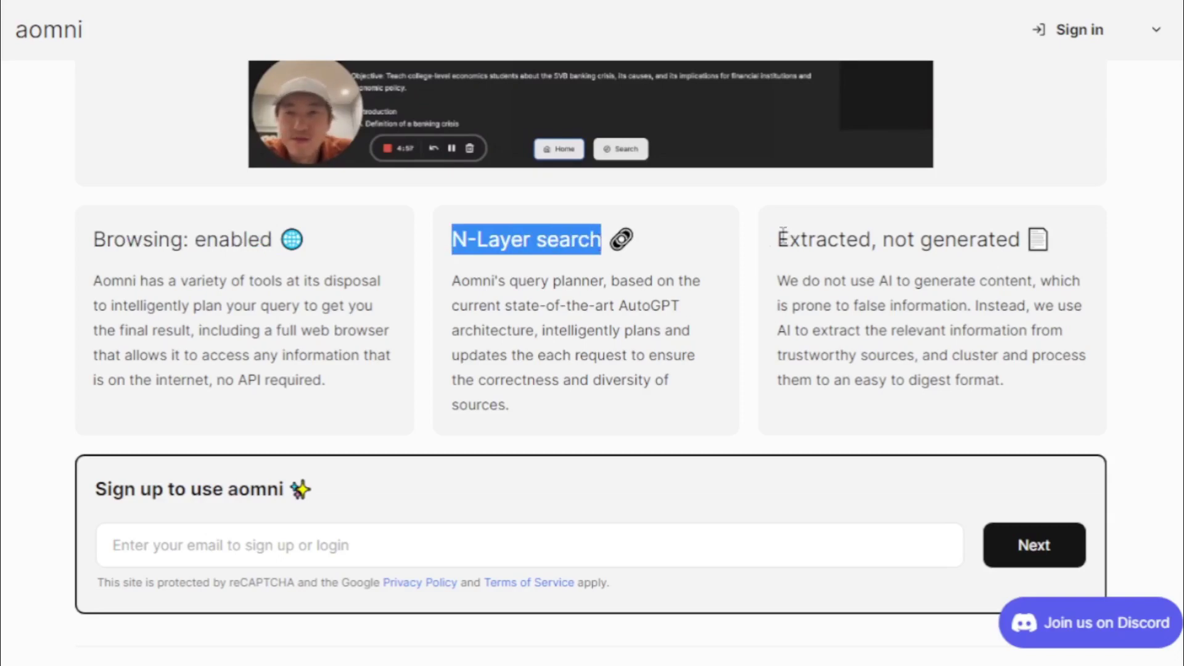
left_click_drag(777, 240, 1022, 240)
left_click(100, 483)
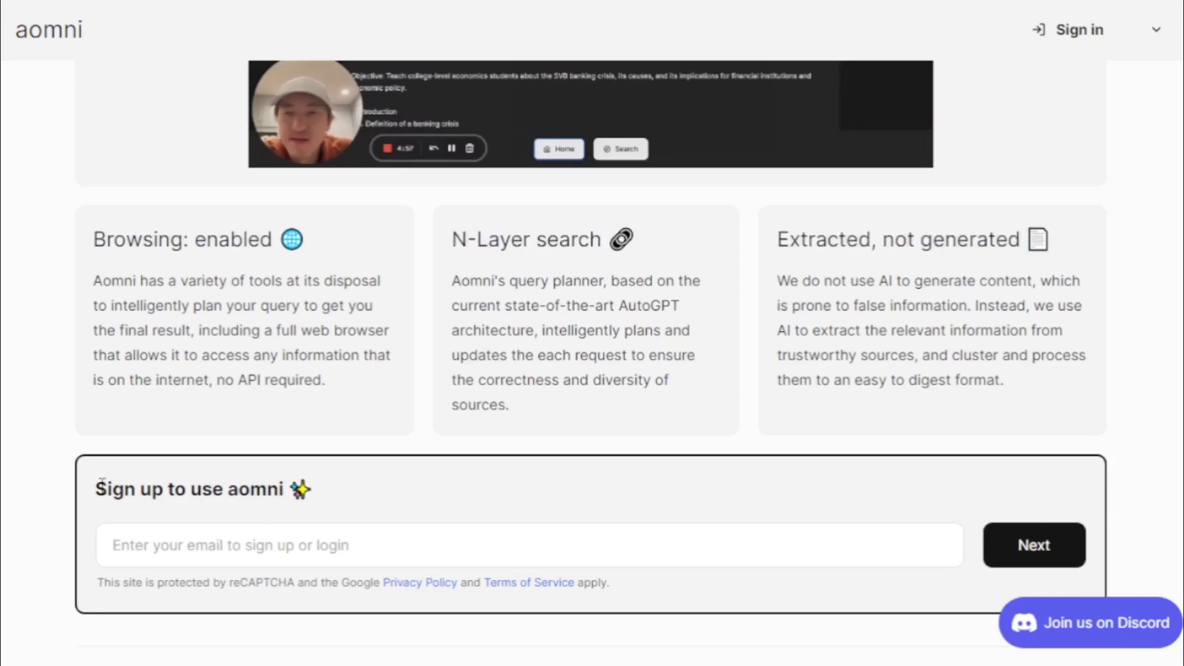
left_click_drag(96, 489, 287, 489)
left_click(252, 567)
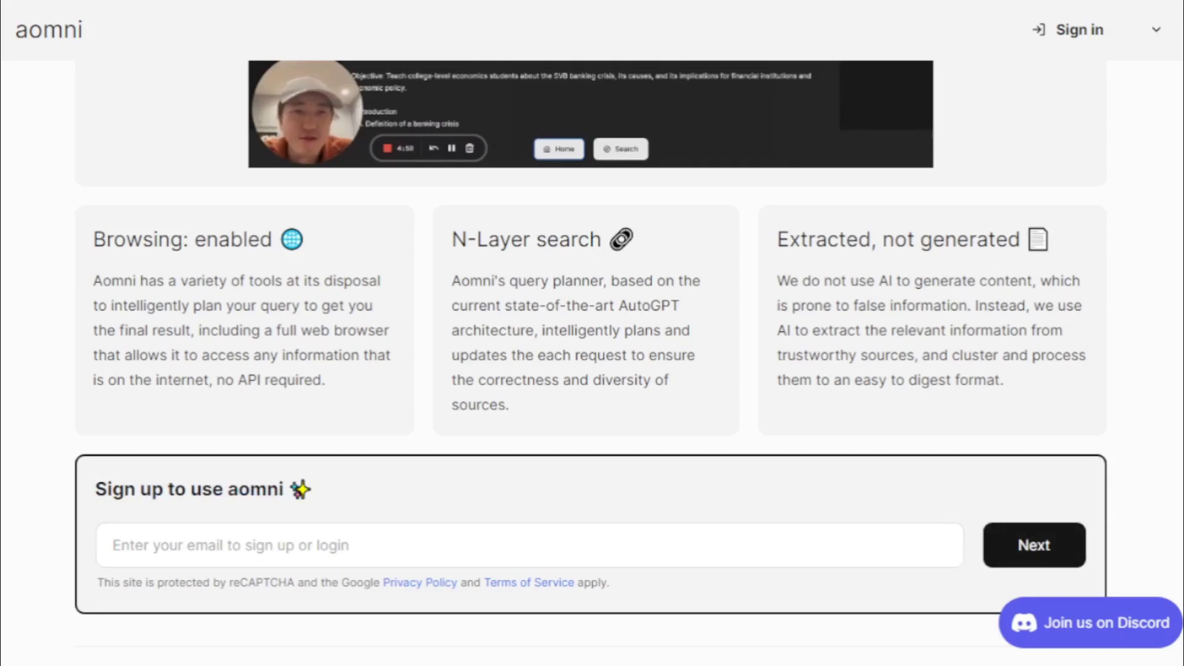
scroll(592, 371, "down", 5)
scroll(593, 371, "down", 5)
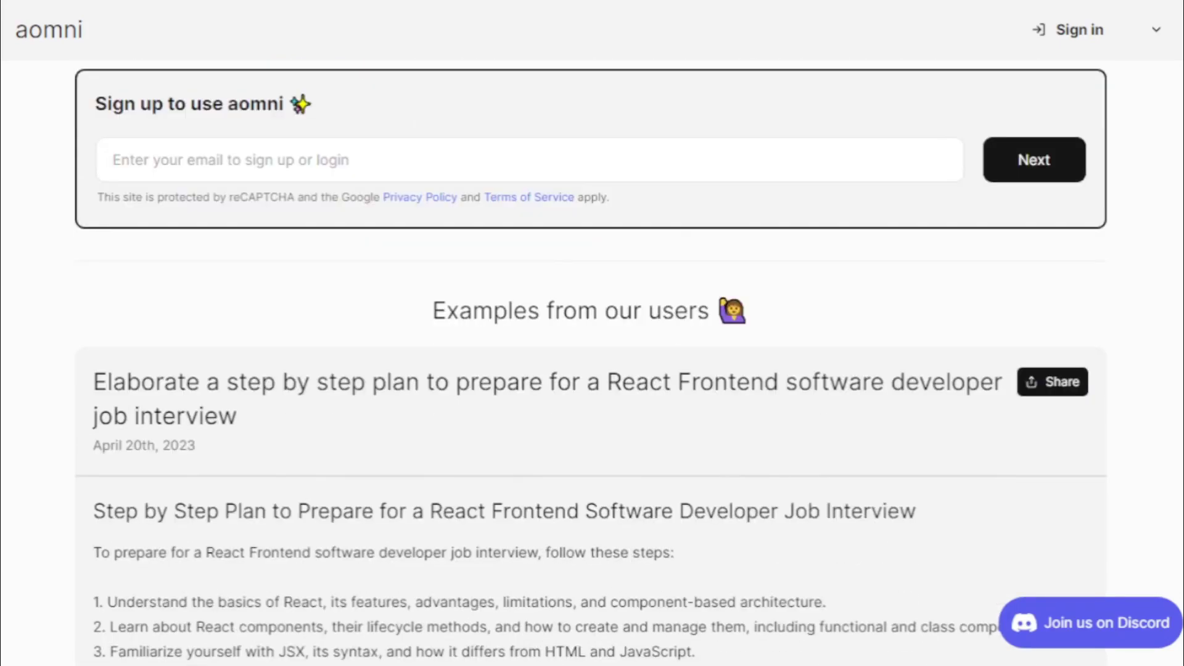
scroll(592, 370, "down", 1)
left_click_drag(433, 268, 749, 268)
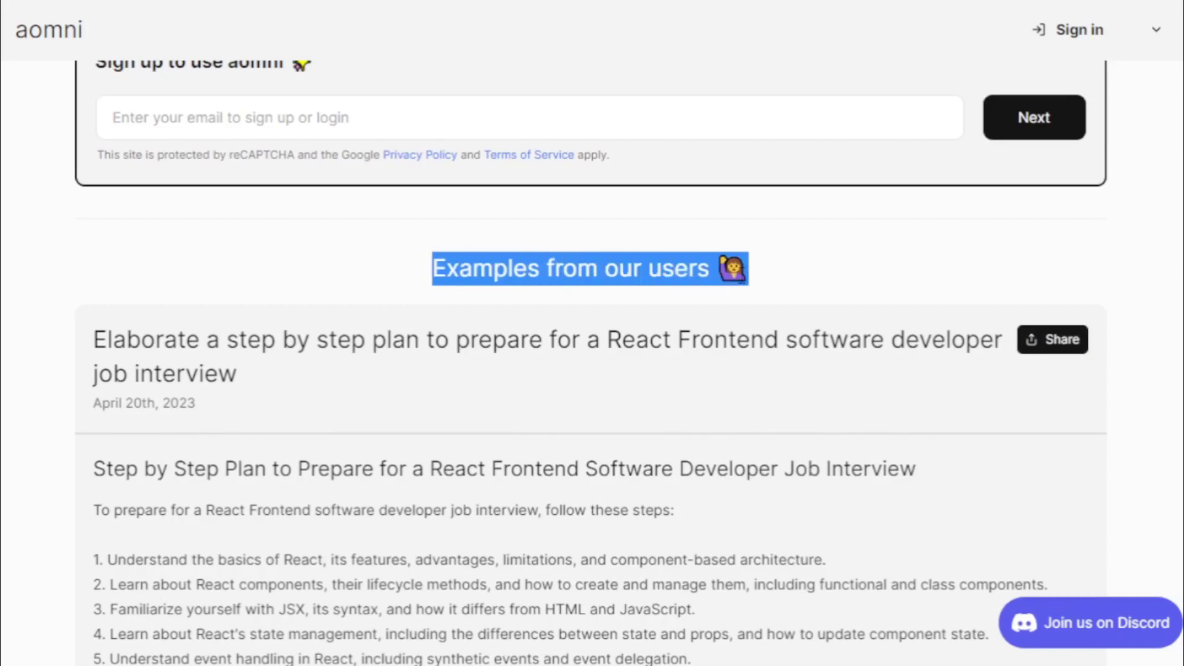
left_click_drag(92, 341, 239, 379)
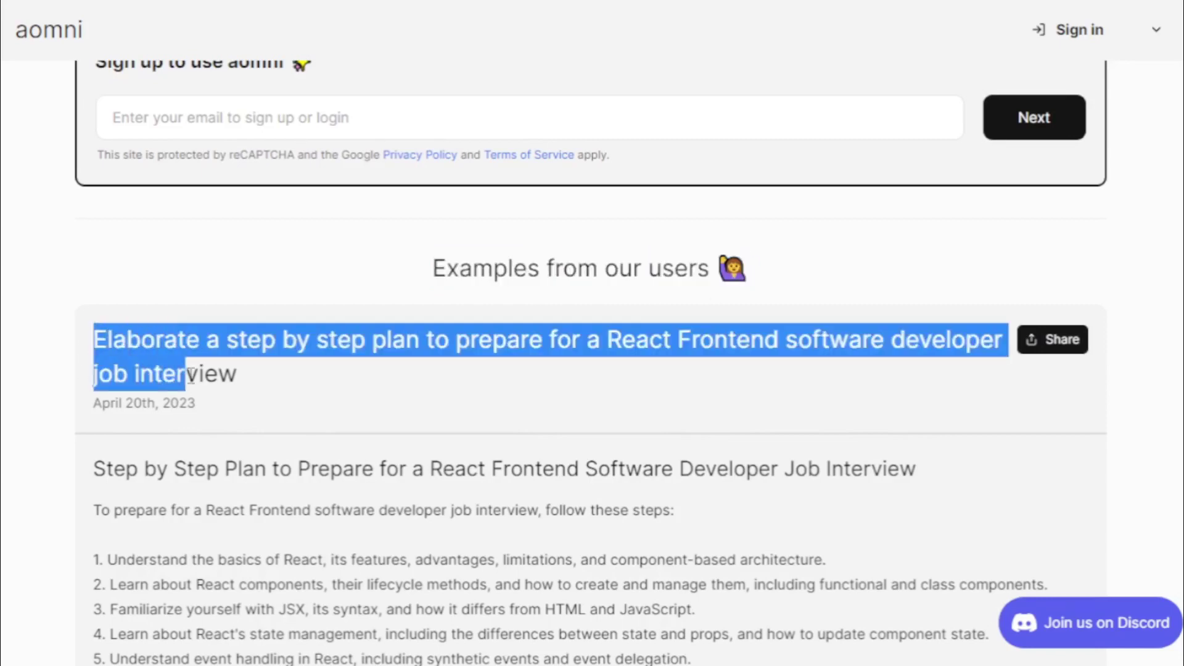
left_click(239, 378)
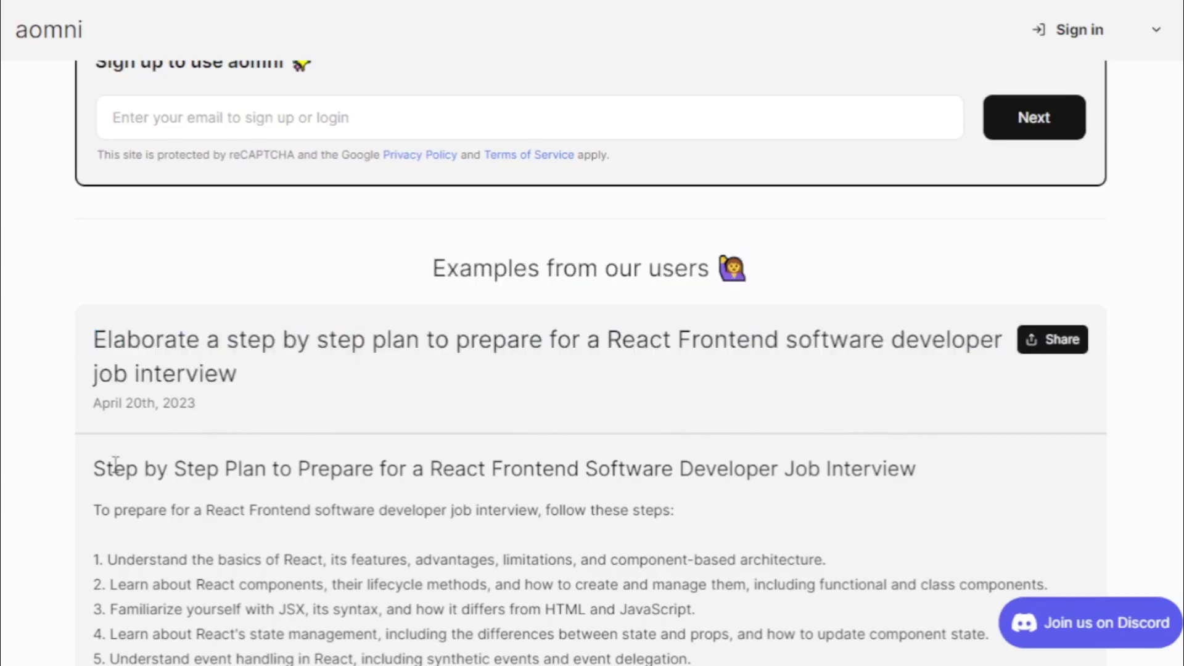
mouse_move(94, 470)
left_mouse_down()
mouse_move(718, 648)
mouse_move(713, 661)
left_mouse_up()
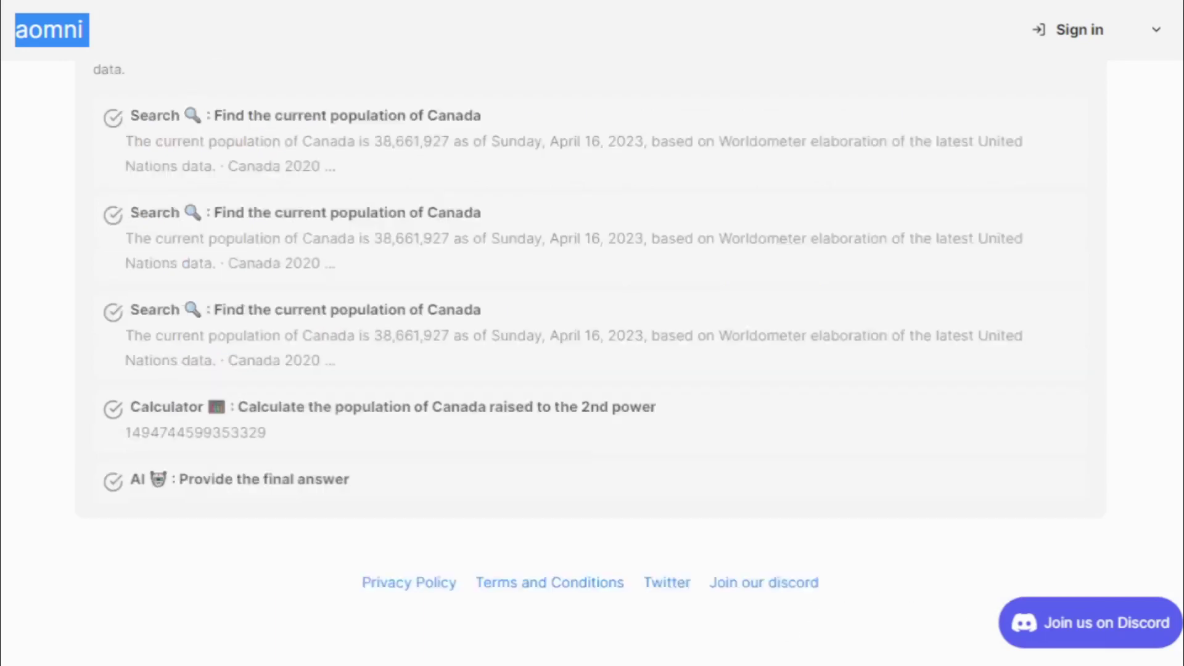
scroll(592, 333, "up", 20)
scroll(592, 333, "up", 15)
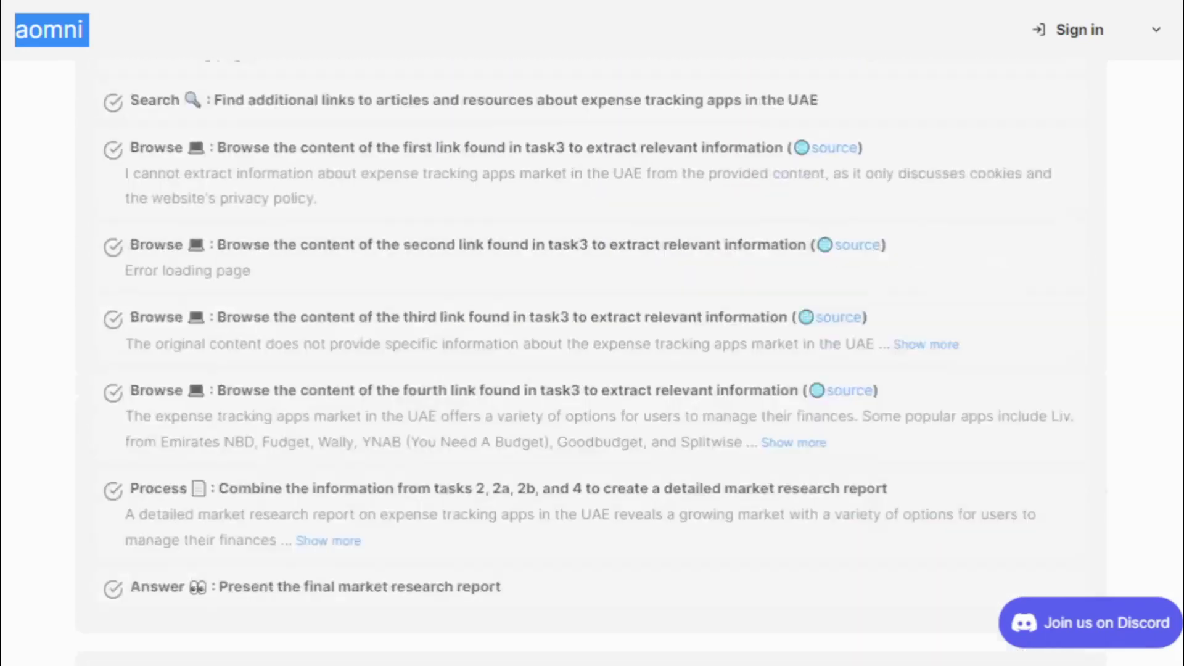
scroll(592, 333, "up", 15)
scroll(592, 333, "up", 15)
scroll(592, 333, "up", 15)
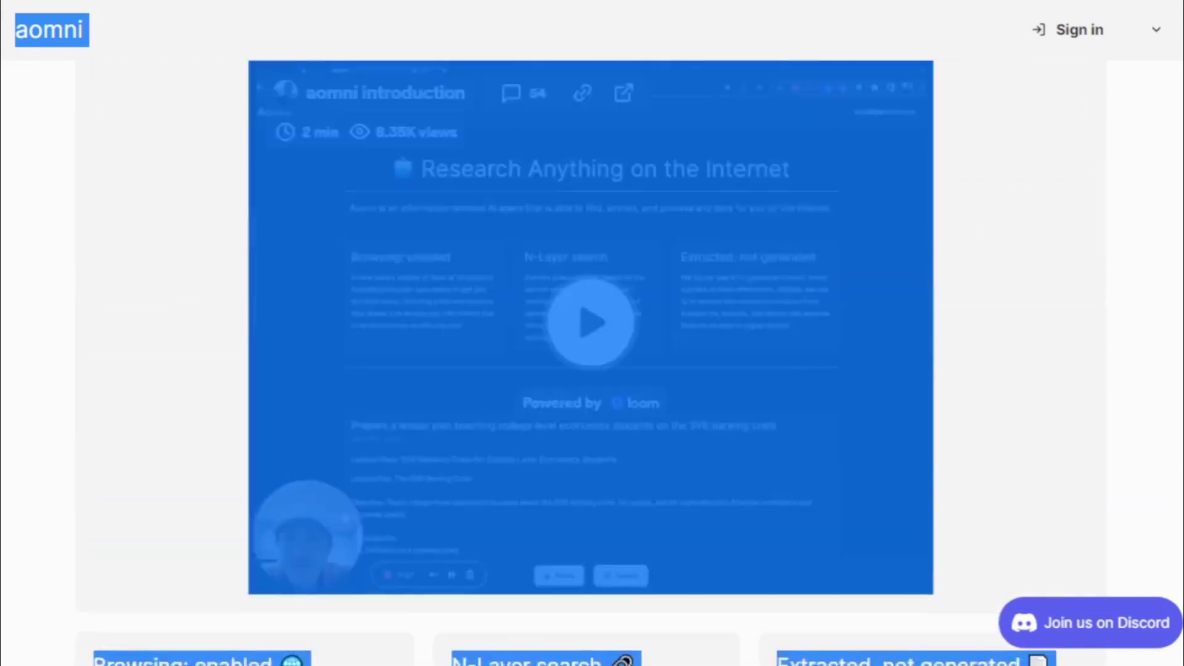
scroll(593, 333, "up", 5)
left_click(1140, 167)
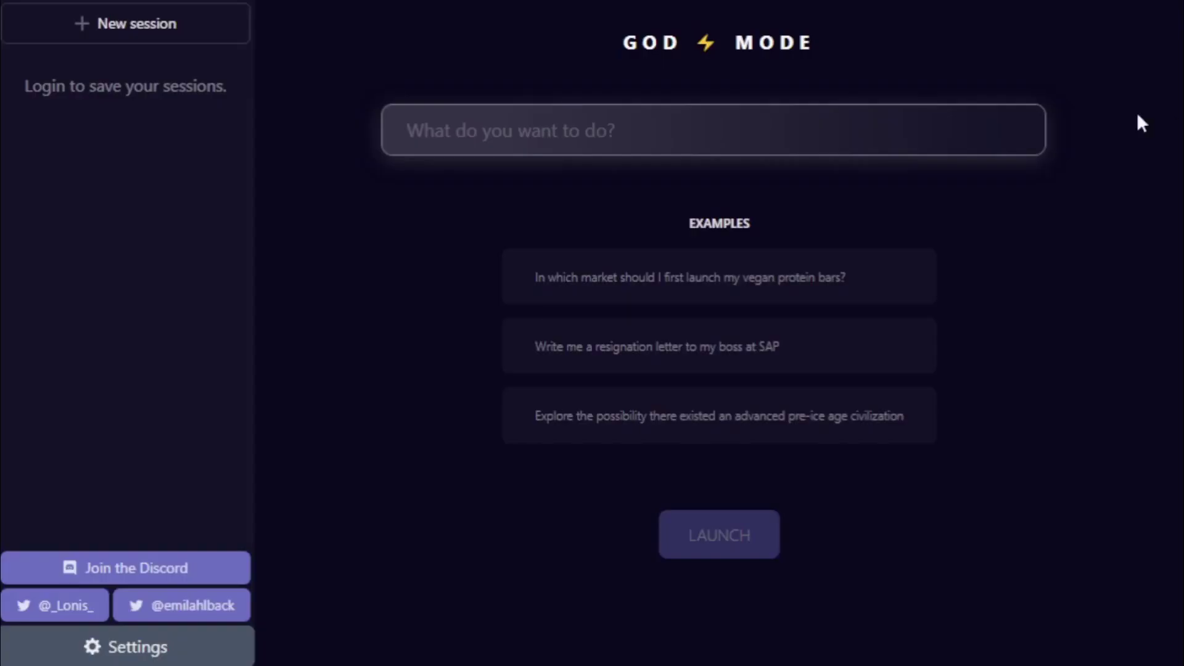
left_click_drag(614, 43, 829, 50)
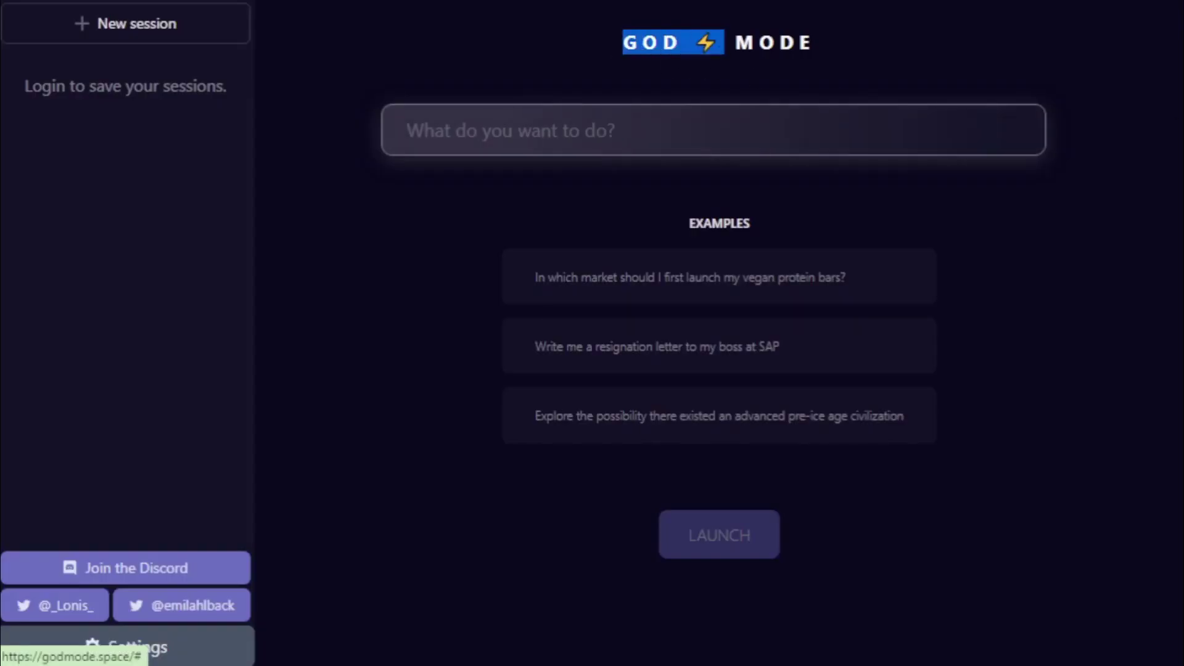
left_click(828, 50)
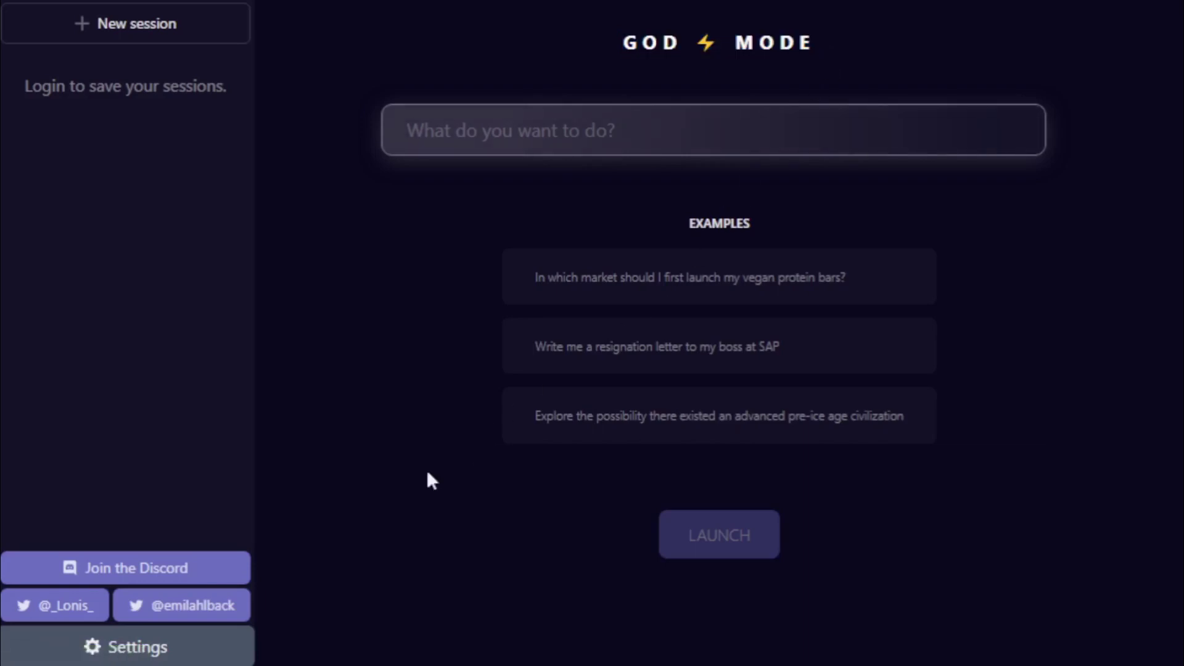
left_click(157, 638)
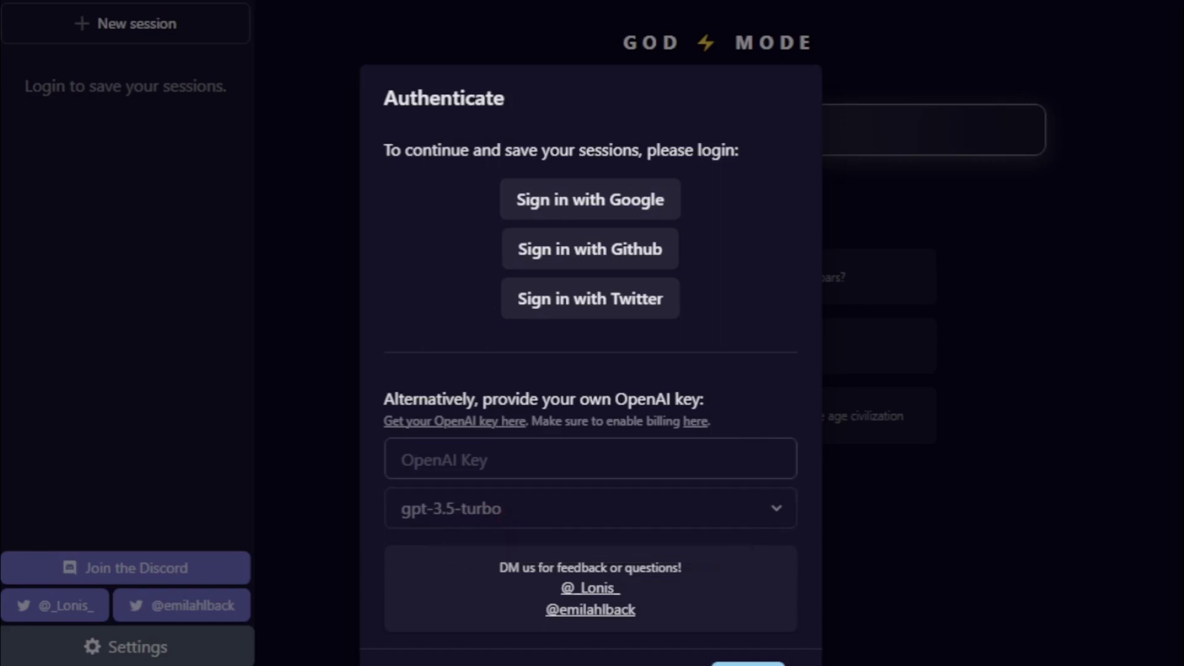
scroll(591, 371, "down", 2)
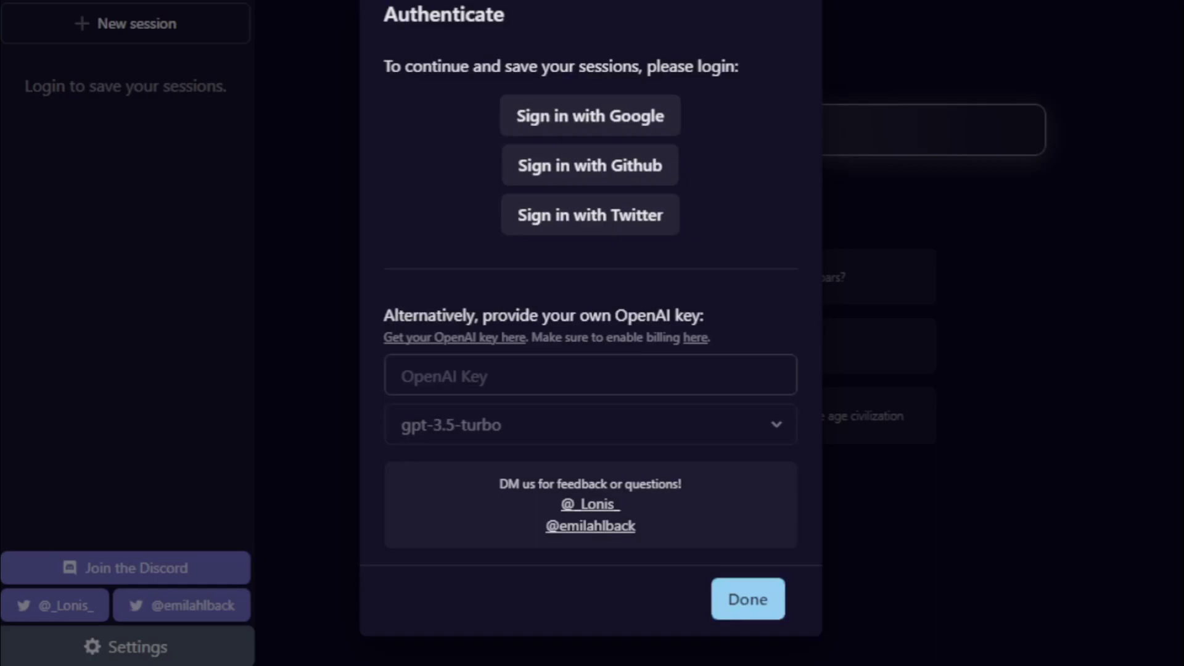
scroll(590, 370, "up", 2)
left_click(1036, 260)
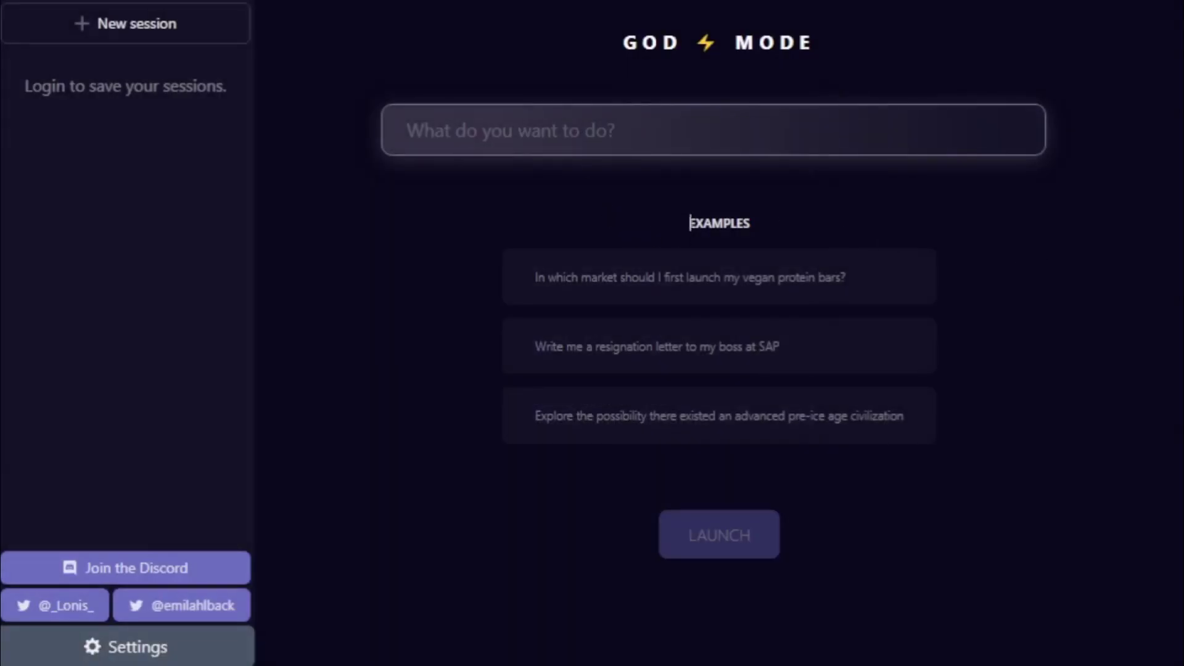
left_click_drag(689, 224, 772, 218)
left_click(754, 224)
left_click_drag(529, 277, 849, 279)
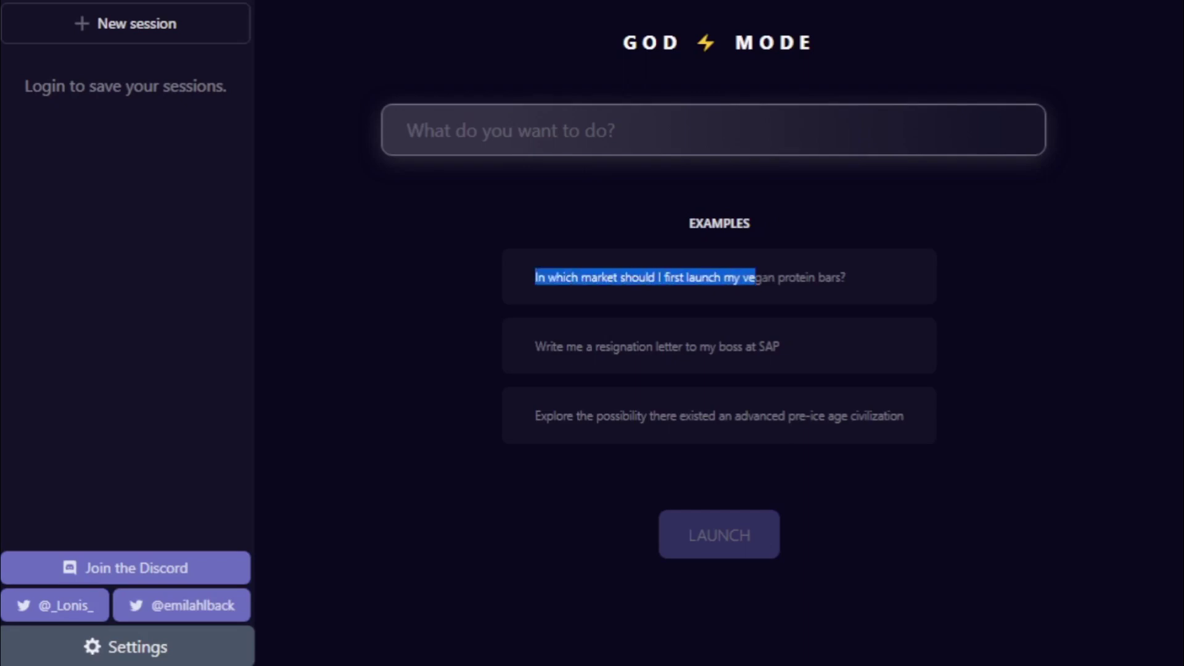
left_click(849, 279)
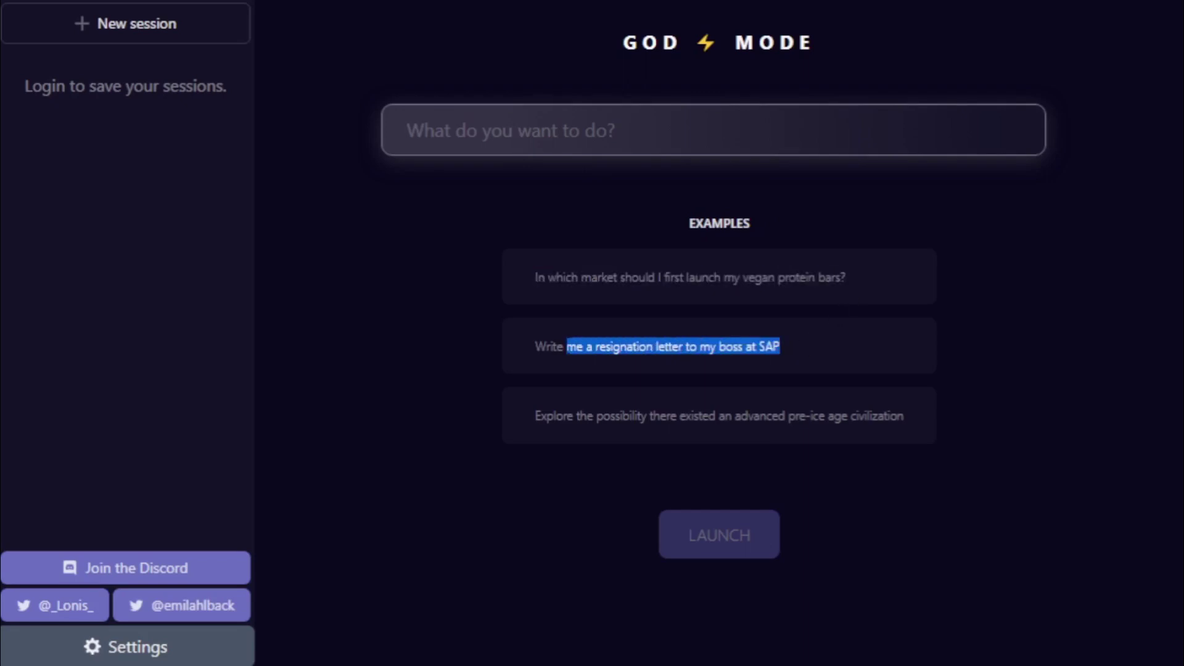
left_click_drag(906, 413, 588, 423)
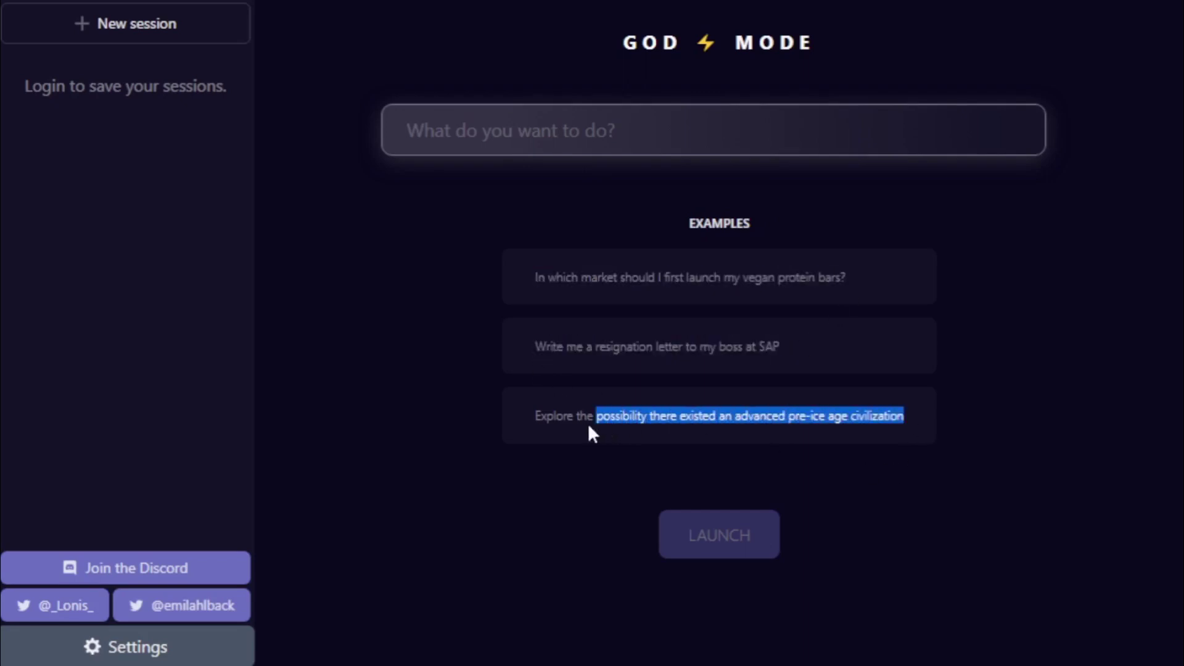
left_click(534, 254)
left_click(540, 134)
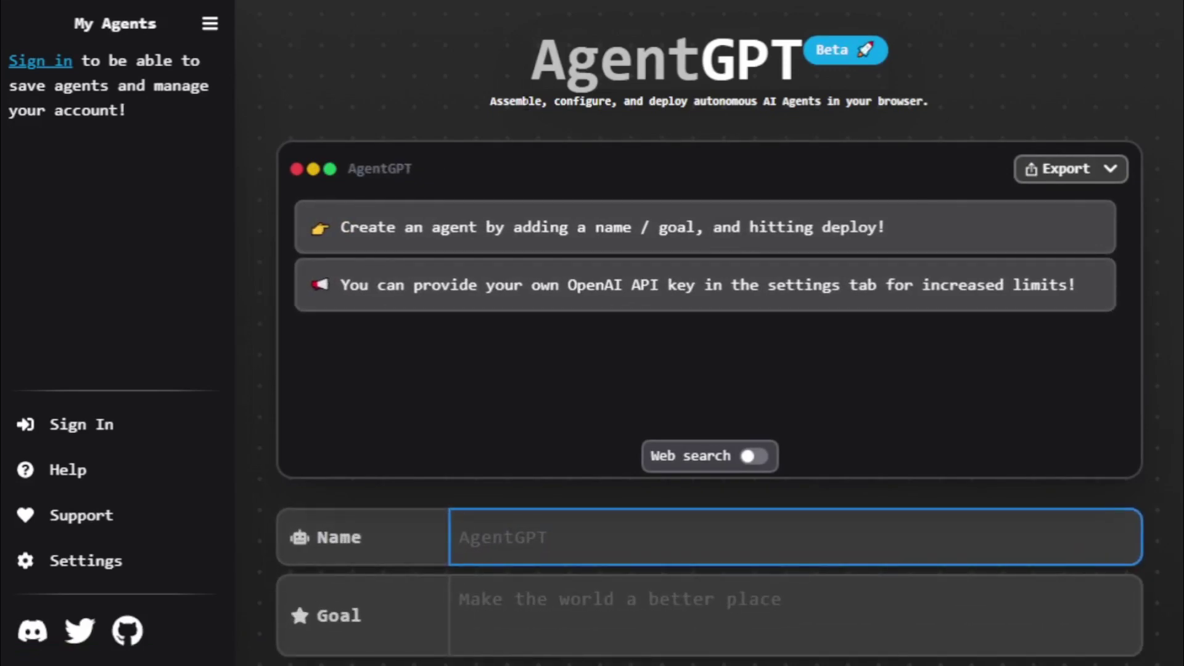
Step: Highlight the AgentGPT title on the start page, then clear the highlight
left_click_drag(520, 60, 803, 60)
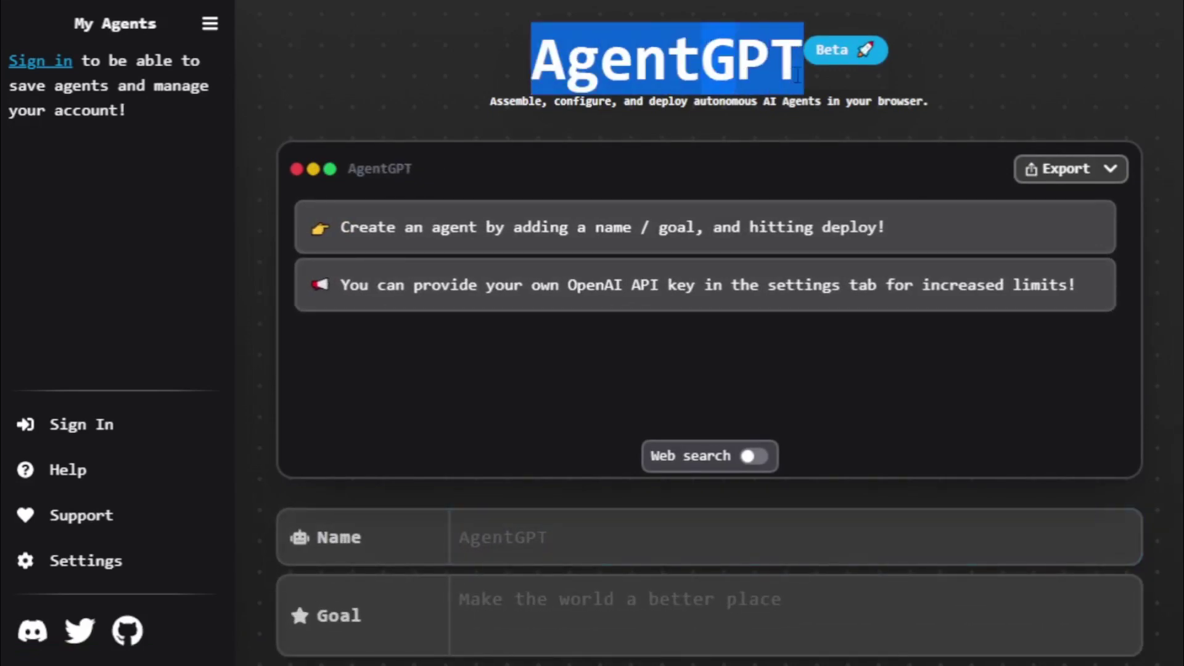
left_click(803, 112)
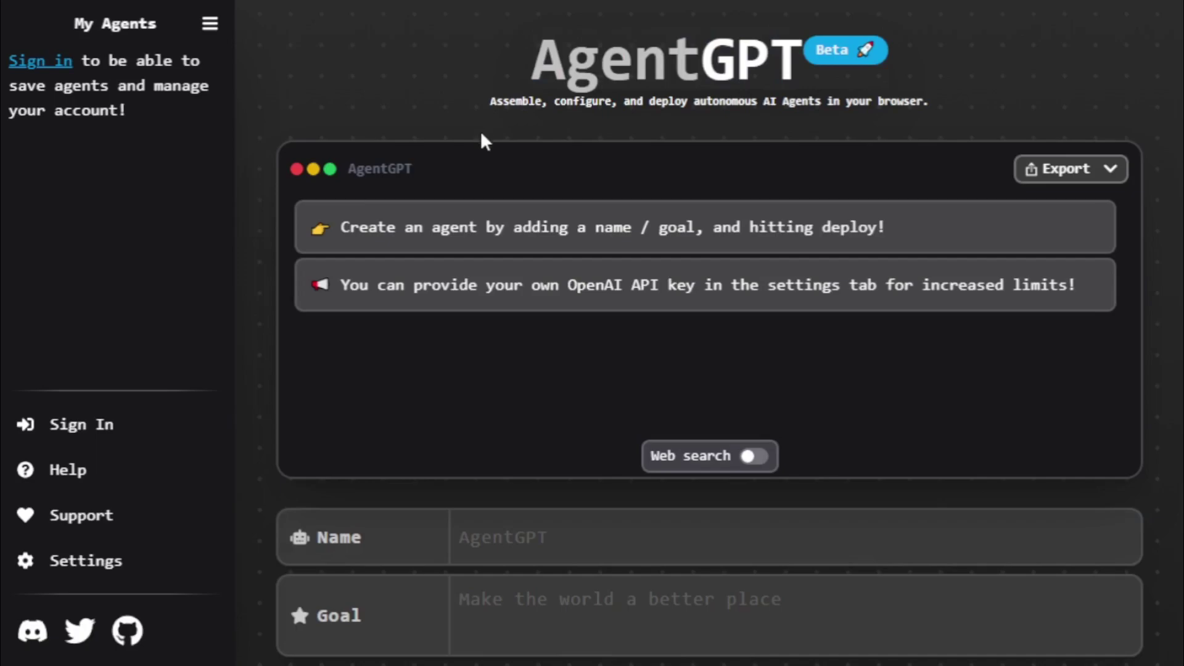
Step: Review the Key, English language and gpt-3.5-turbo model settings, expand Advanced Settings, and save
left_click(85, 561)
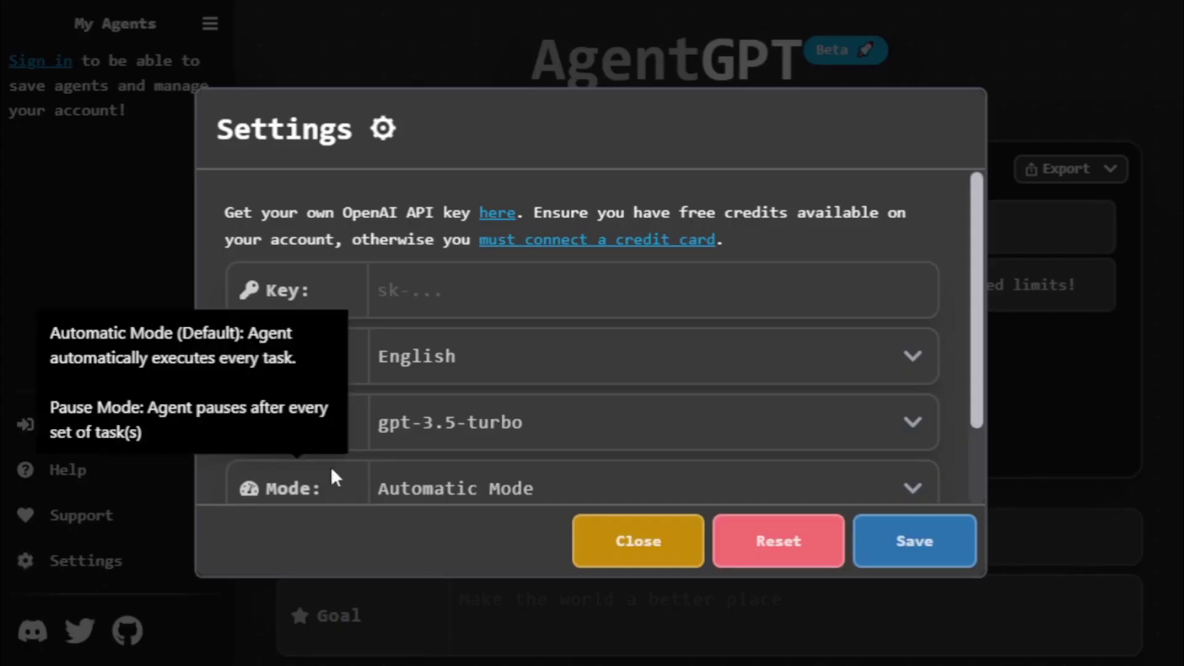
left_click_drag(315, 290, 267, 292)
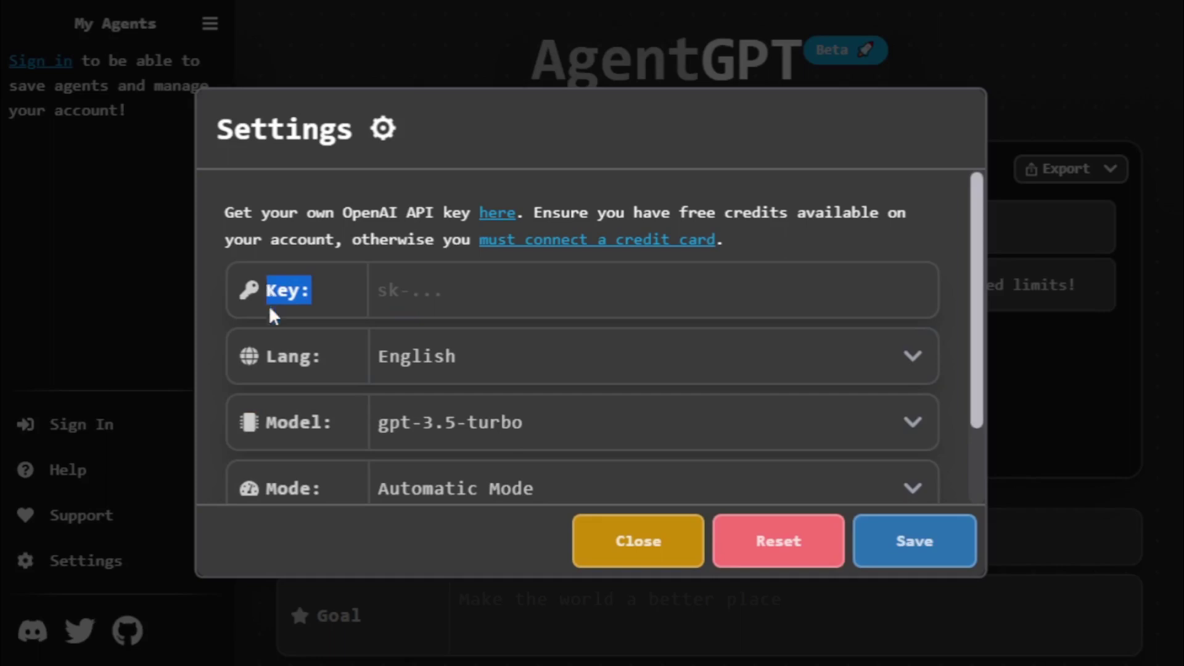
left_click_drag(323, 357, 266, 358)
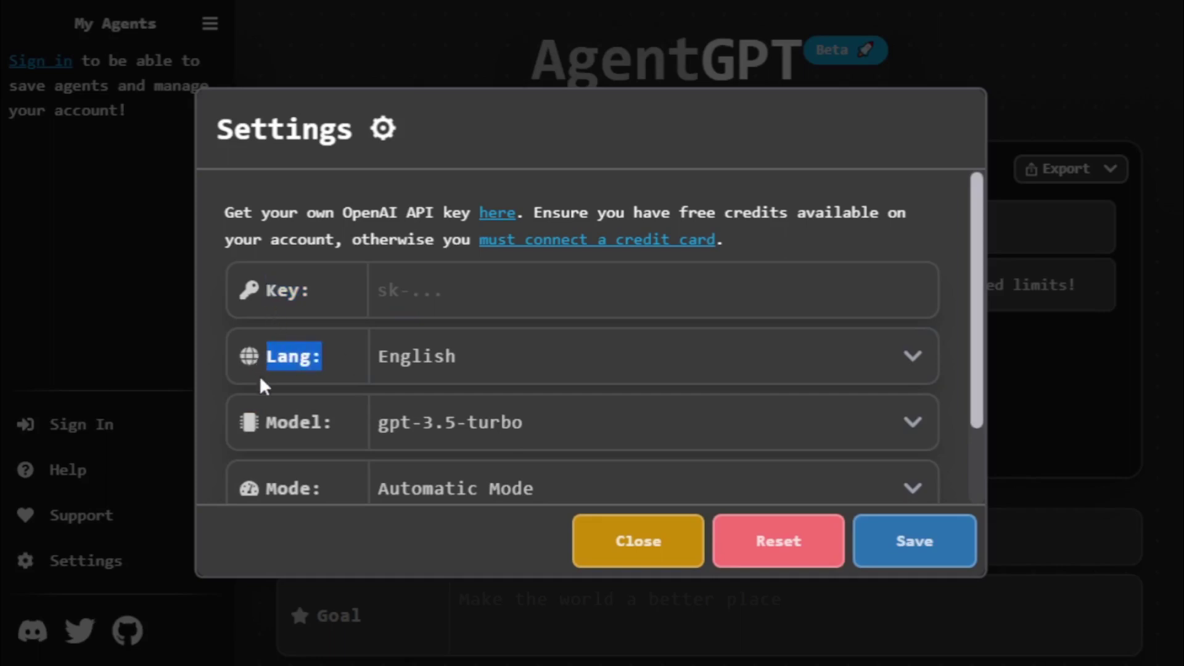
left_click_drag(334, 423, 260, 424)
scroll(325, 491, "down", 1)
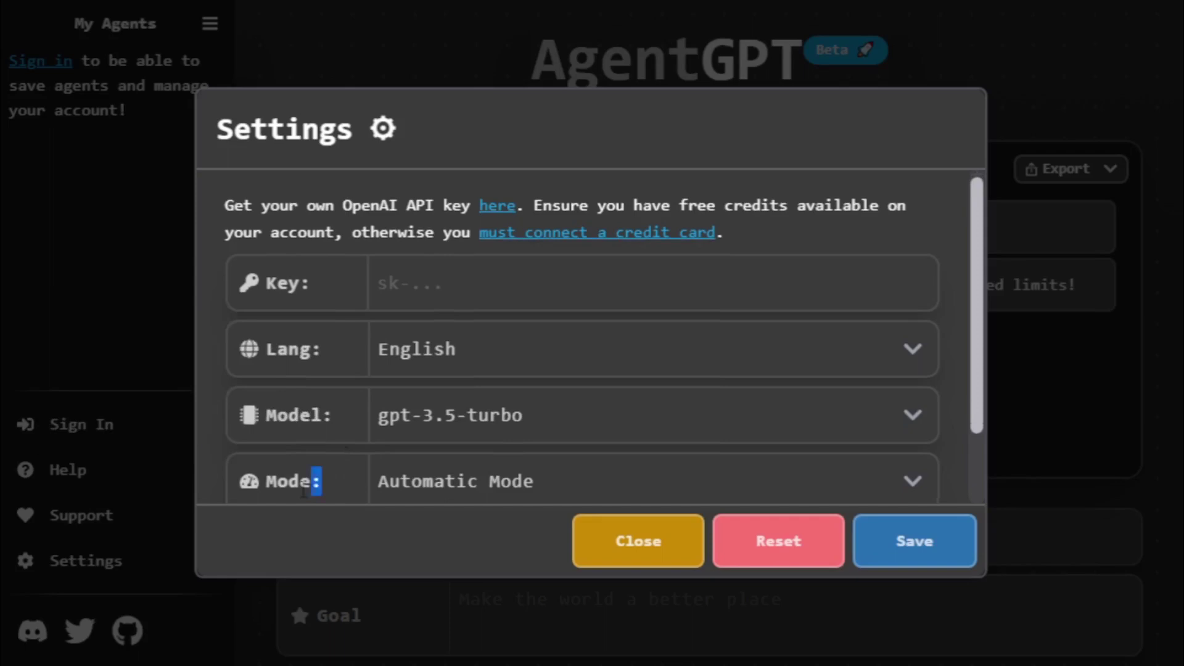
left_click_drag(323, 457, 260, 473)
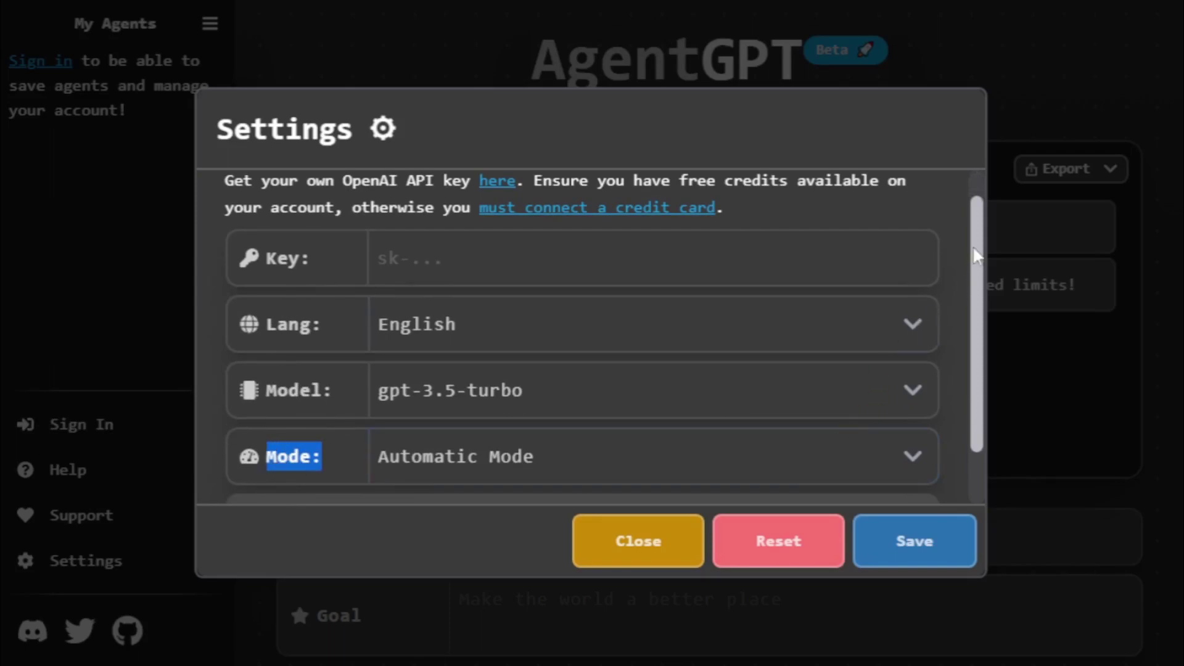
left_click_drag(980, 255, 979, 317)
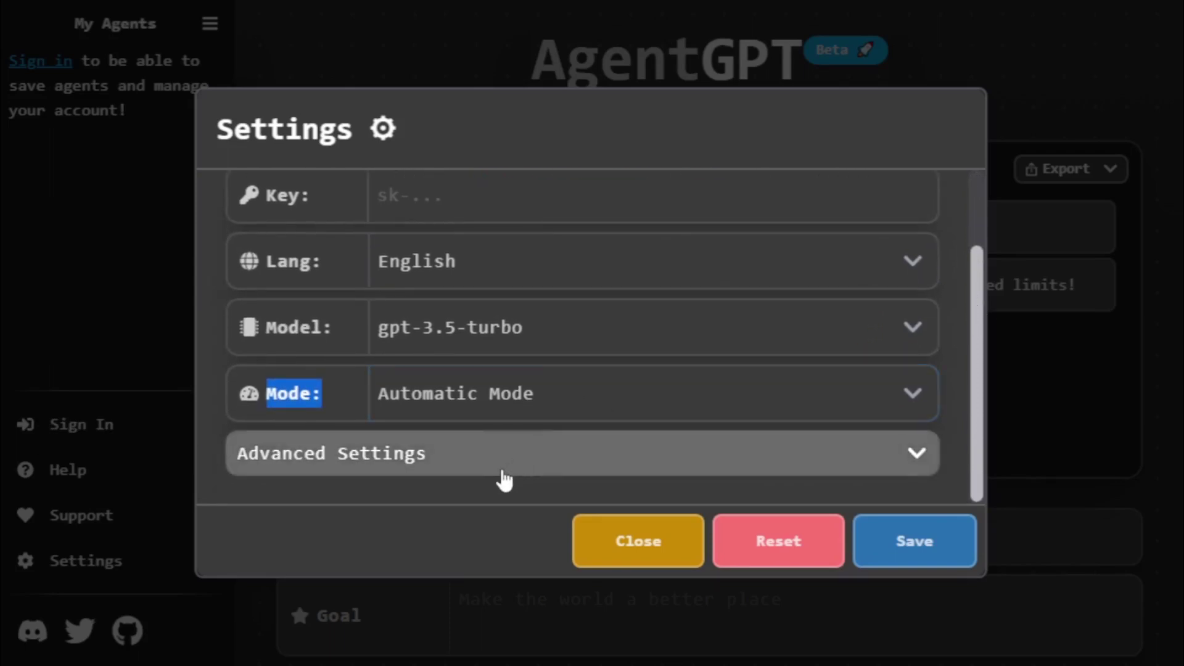
left_click(502, 454)
mouse_move(979, 325)
left_mouse_down()
mouse_move(979, 426)
mouse_move(985, 184)
left_mouse_up()
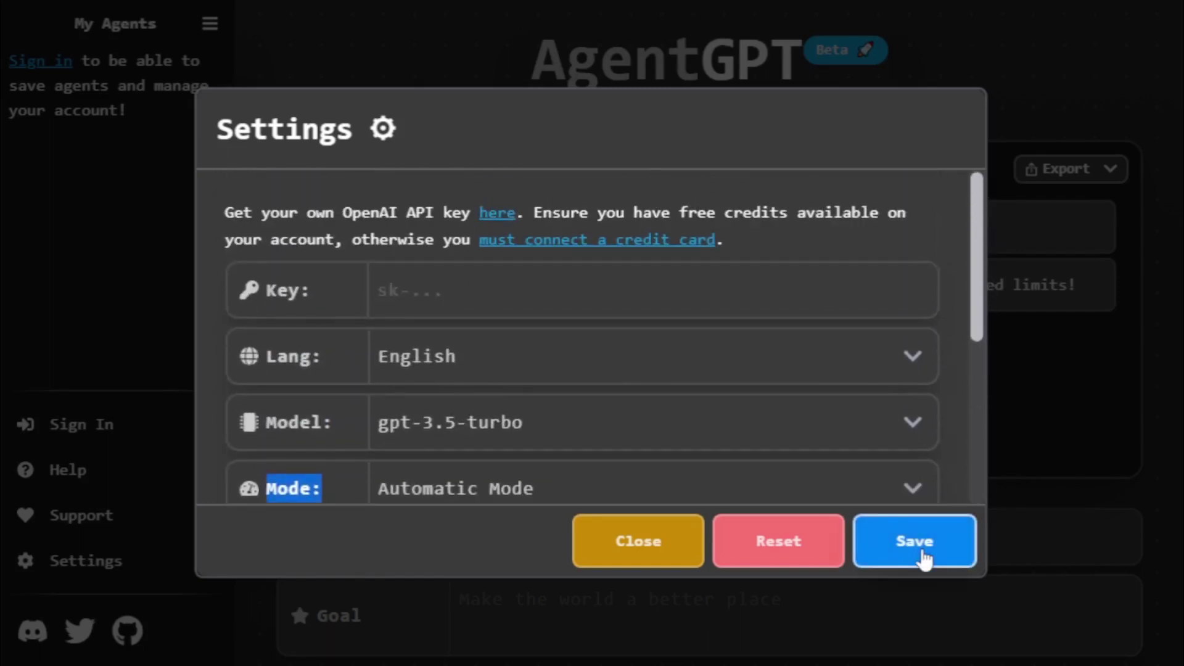
left_click(638, 542)
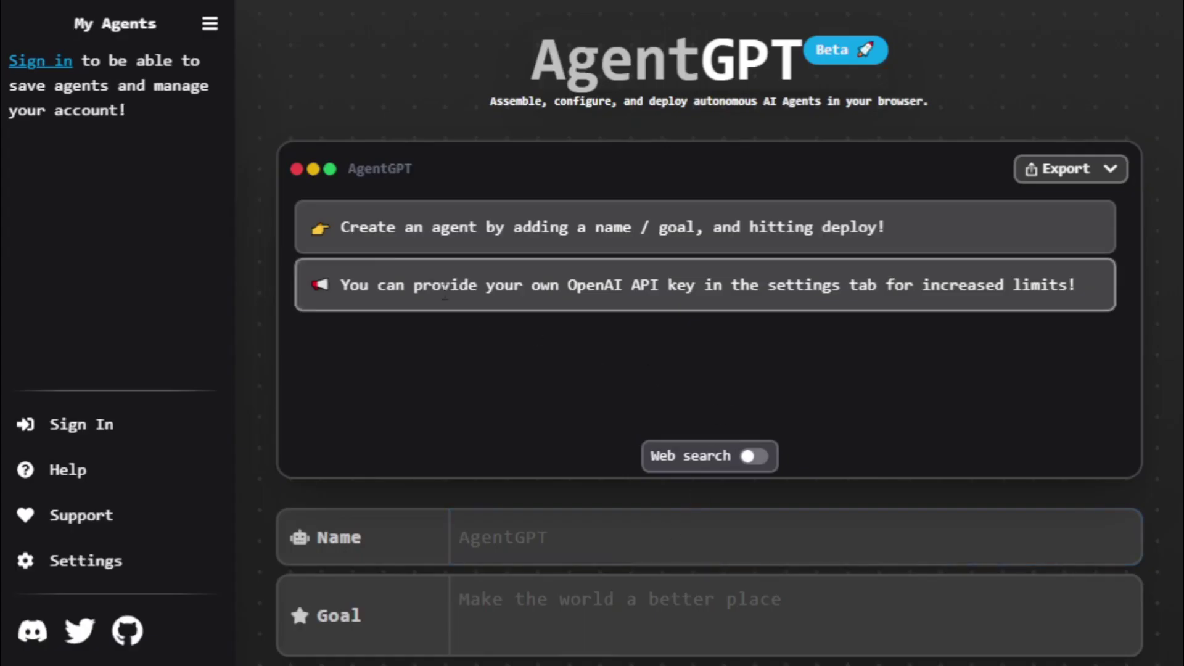
left_click_drag(341, 227, 851, 232)
left_click(855, 249)
left_click_drag(340, 285, 1031, 286)
left_click(1093, 292)
scroll(888, 361, "down", 1)
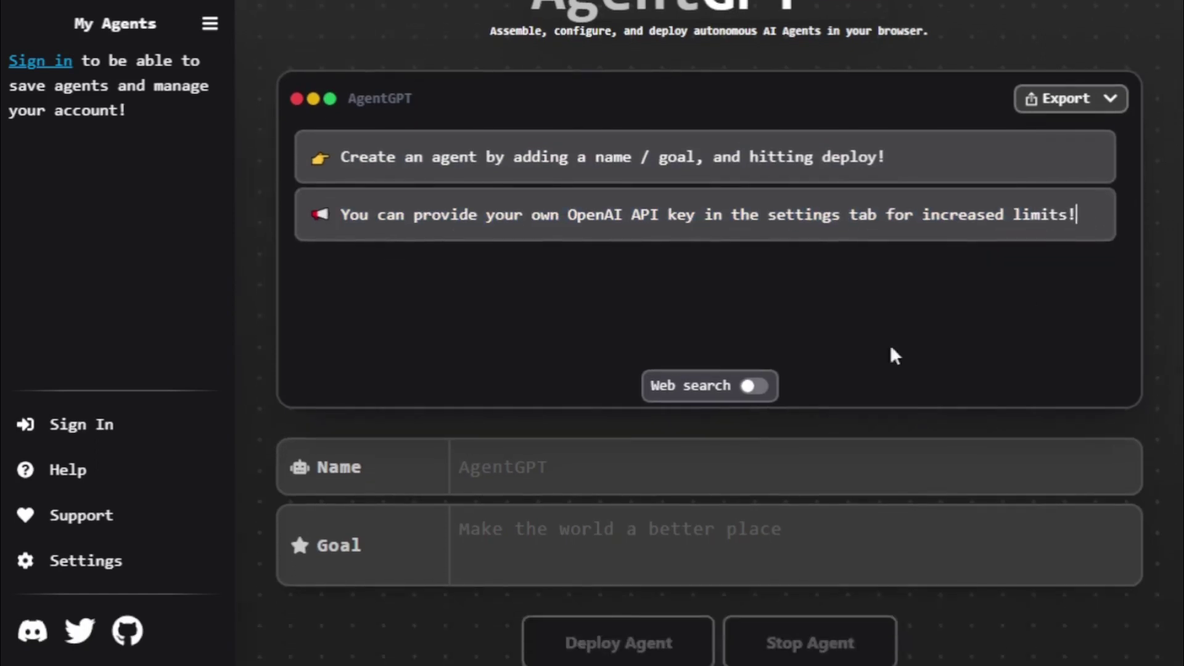
left_click_drag(363, 467, 306, 470)
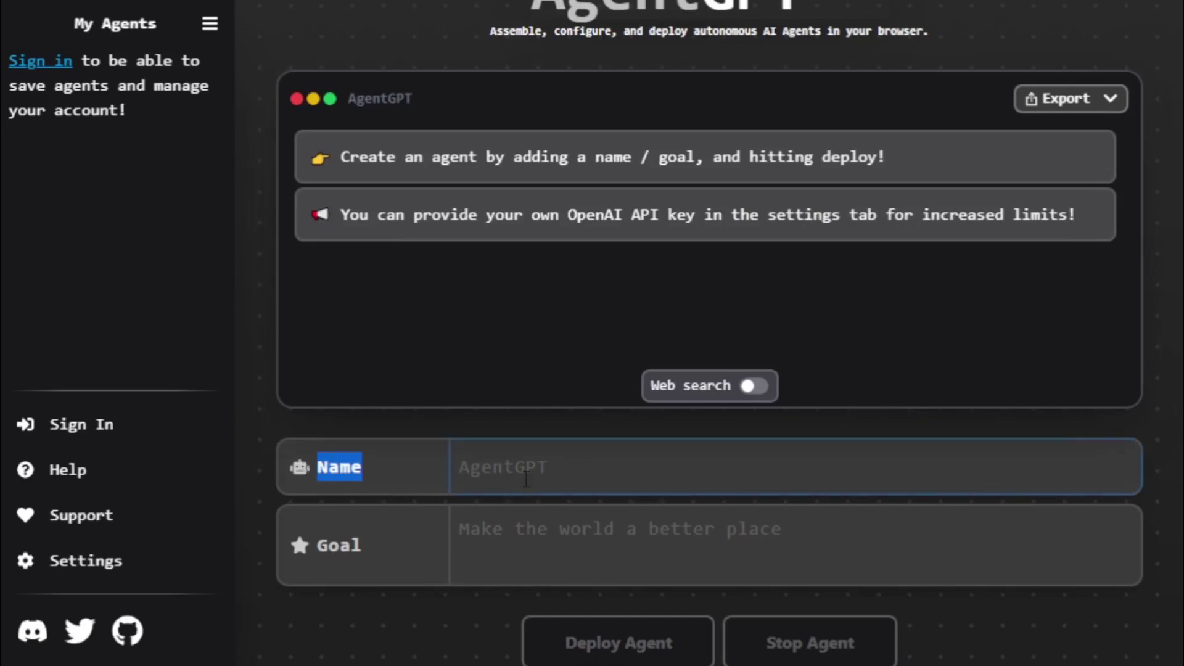
left_click(526, 472)
left_click(520, 532)
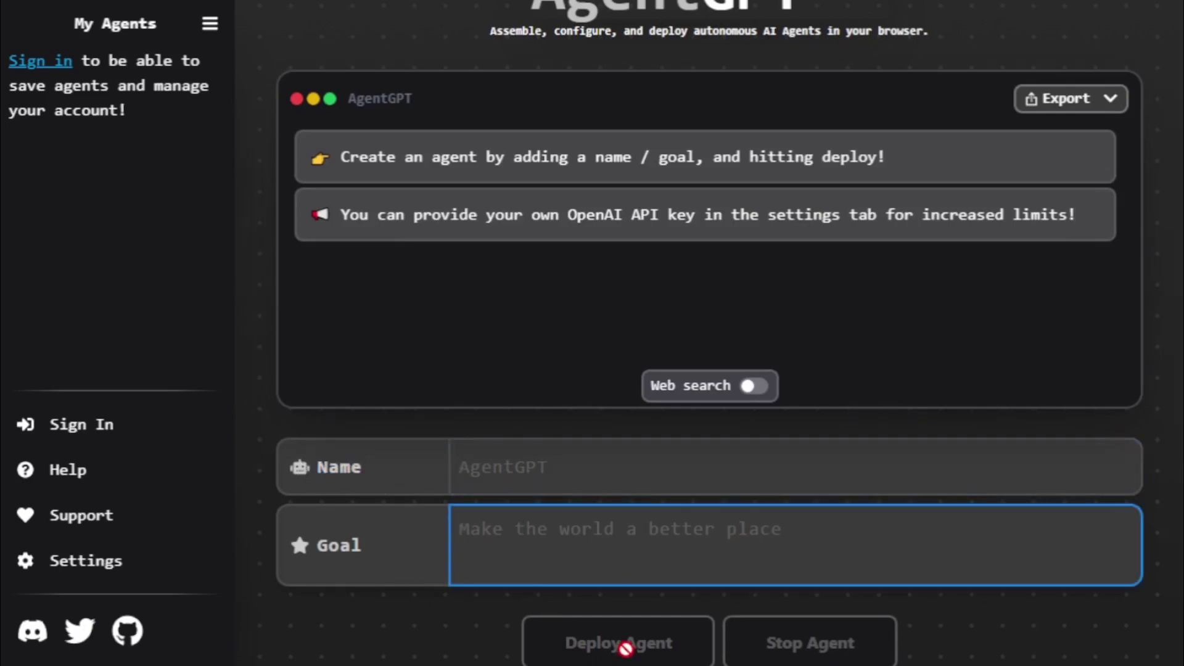
scroll(1145, 608, "down", 1)
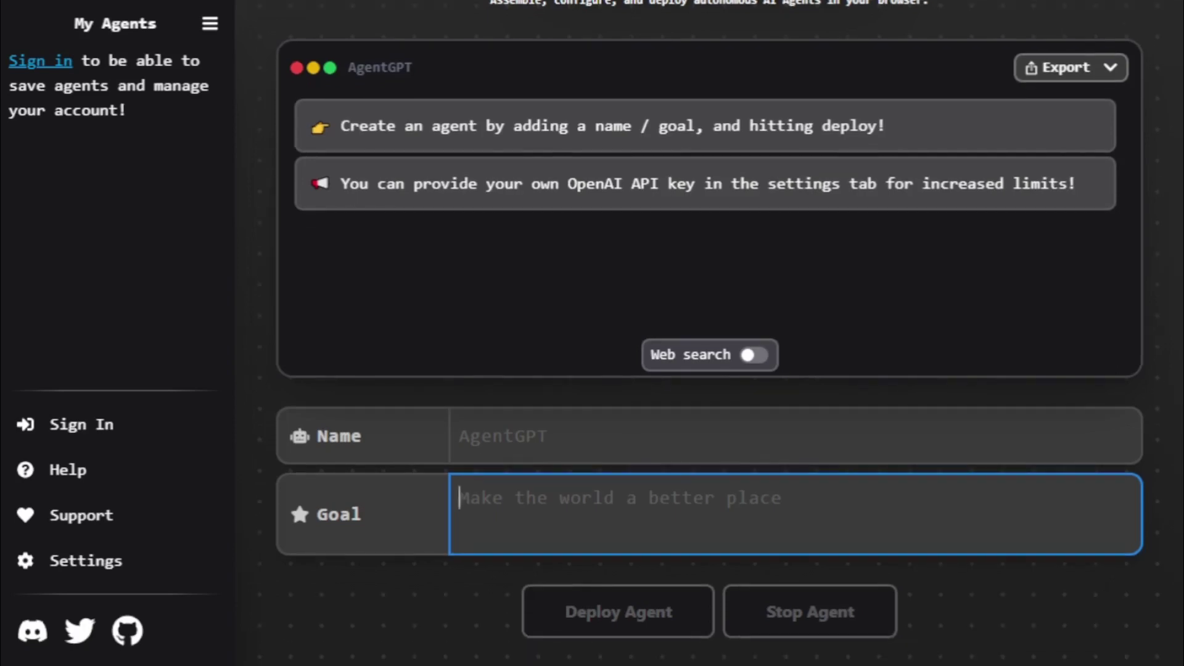
scroll(703, 333, "up", 1)
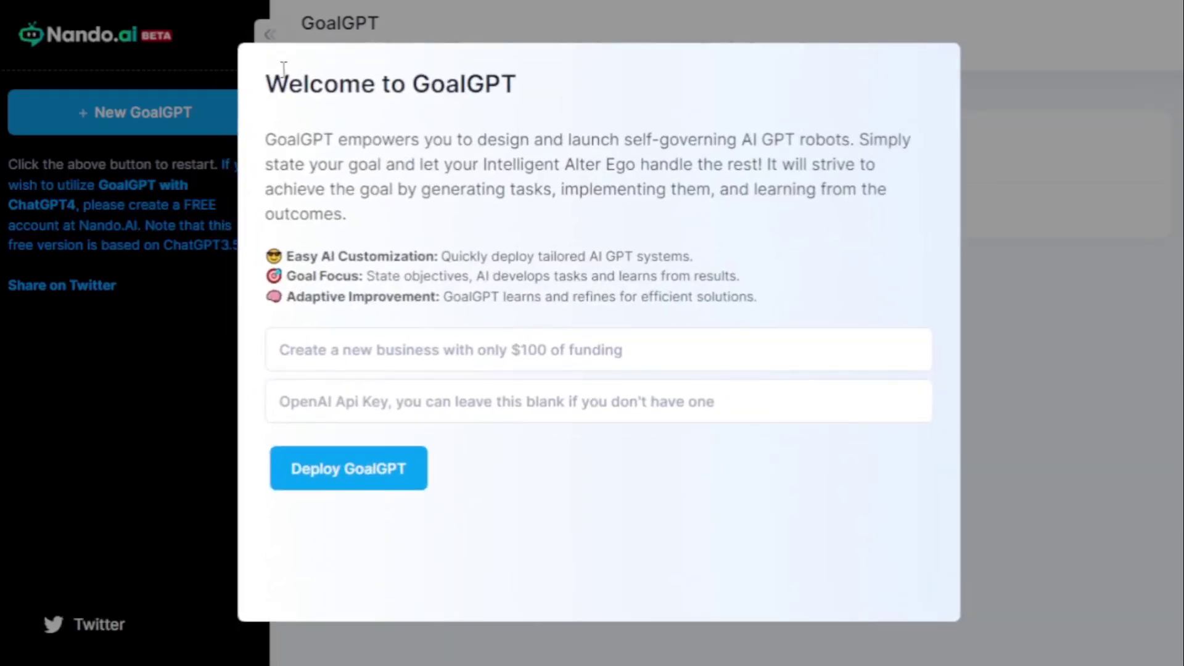
Step: Read the Welcome to GoalGPT heading, description, and the Customization, Goal Focus and Adaptive Improvement features
left_click_drag(266, 84, 515, 81)
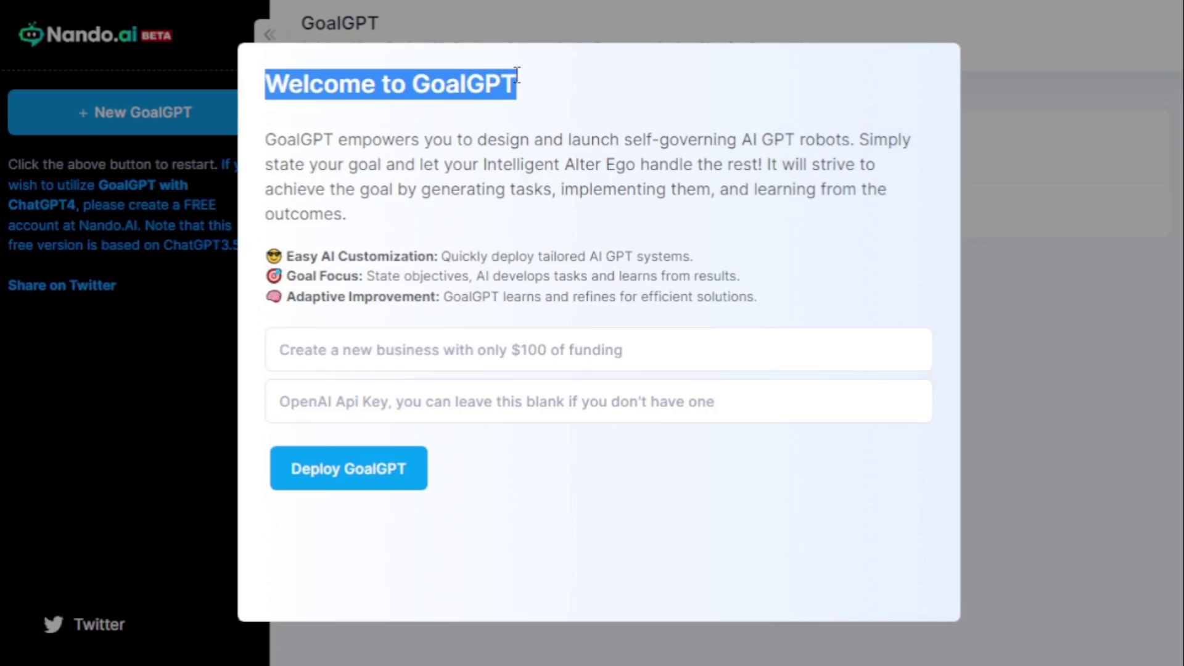
left_click(414, 126)
mouse_move(267, 138)
left_mouse_down()
mouse_move(369, 144)
mouse_move(378, 222)
left_mouse_up()
left_click(369, 236)
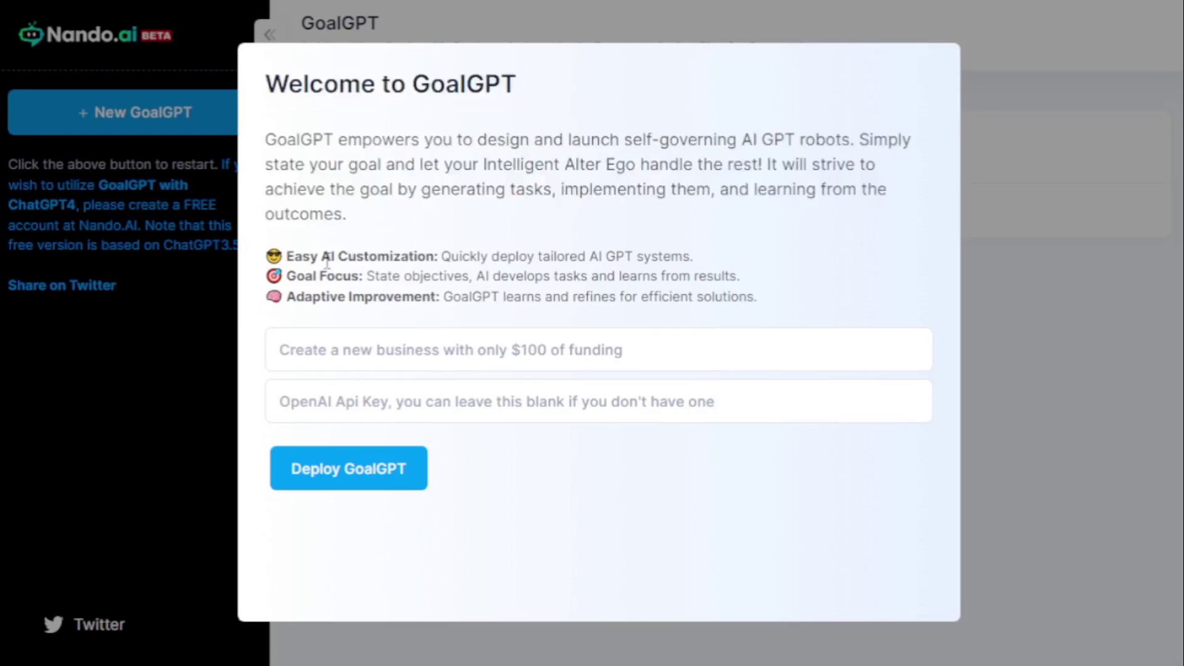
left_click_drag(285, 255, 703, 261)
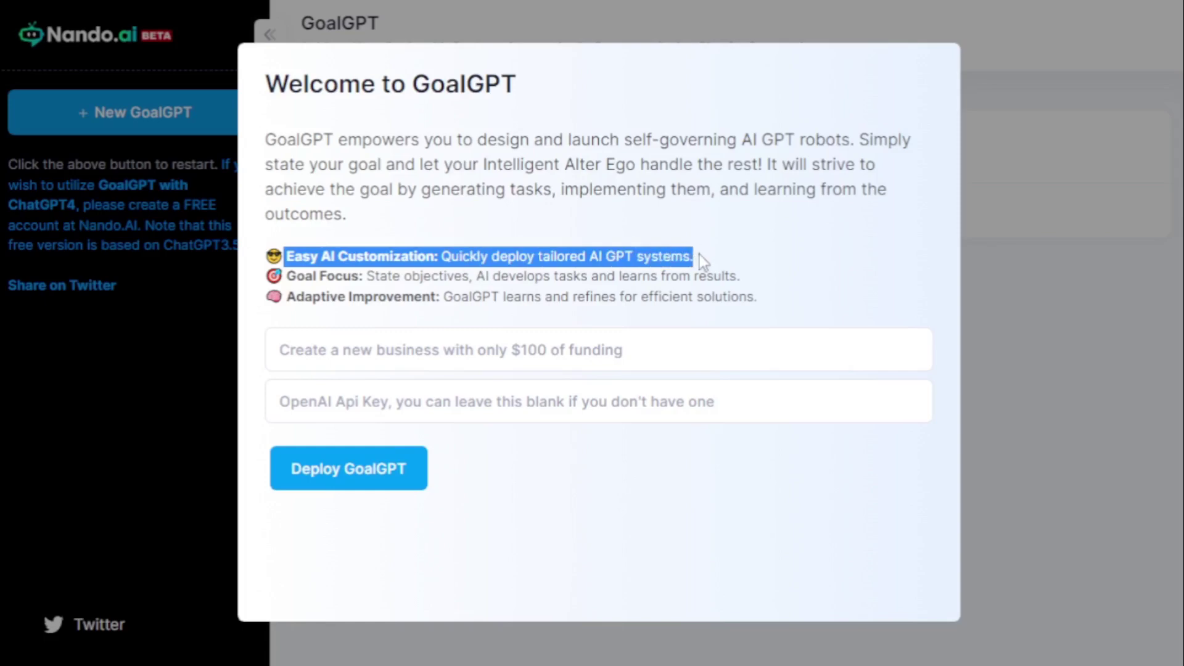
left_click(297, 270)
mouse_move(285, 276)
left_mouse_down()
mouse_move(803, 303)
mouse_move(782, 277)
left_mouse_up()
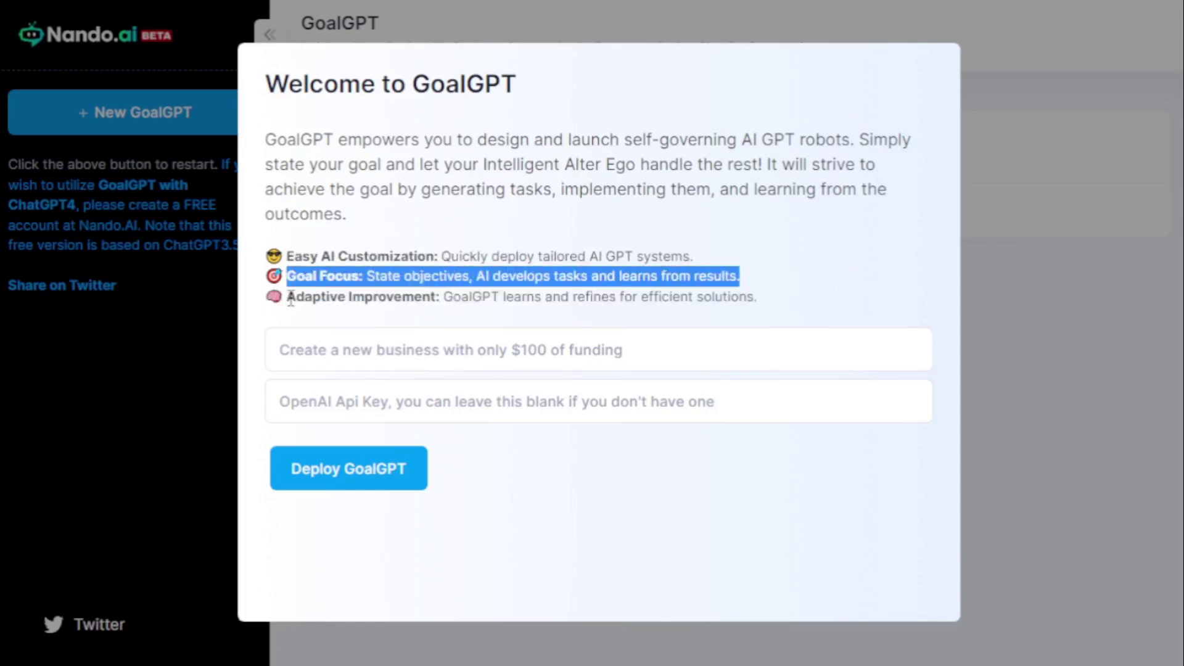
left_click_drag(287, 298, 785, 302)
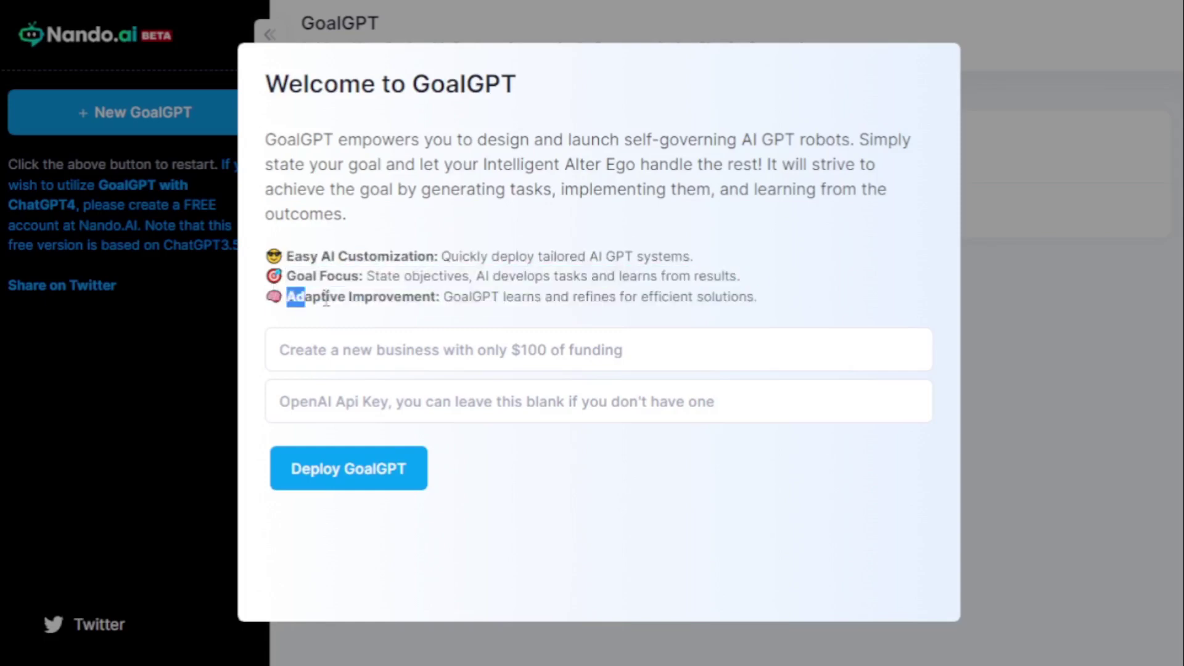
left_click(785, 301)
Step: Deploy GoalGPT with the suggested goal 'complete my 1 million subscriber'
left_click(340, 350)
left_click(426, 404)
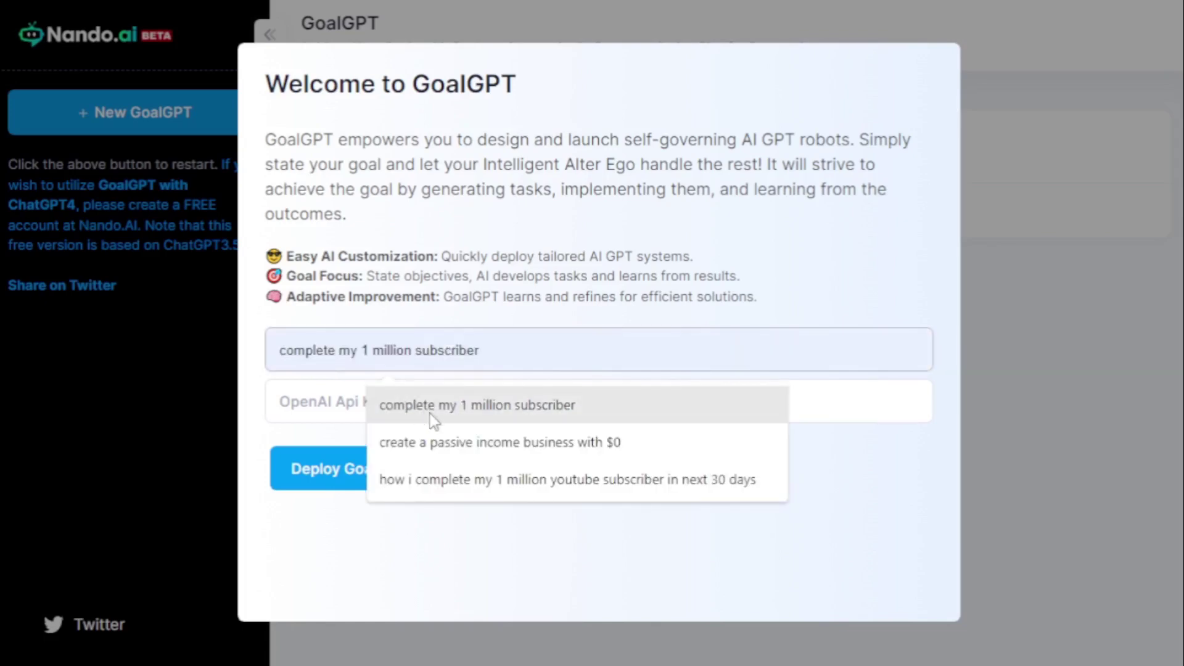
left_click(361, 469)
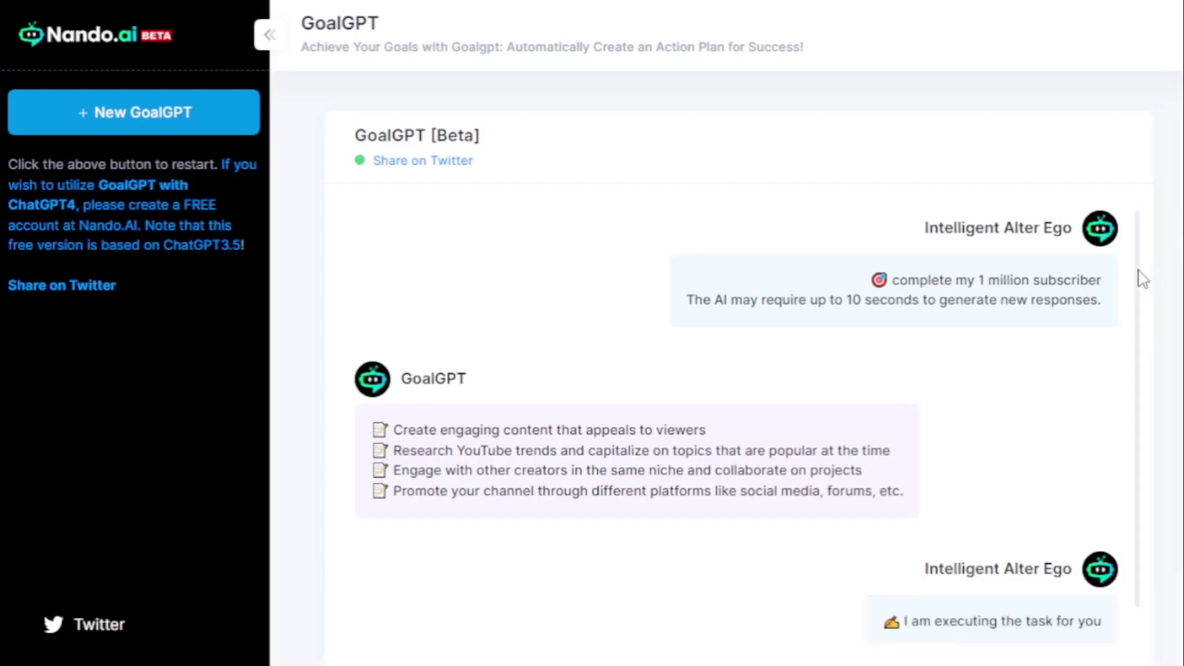
scroll(1142, 278, "down", 1)
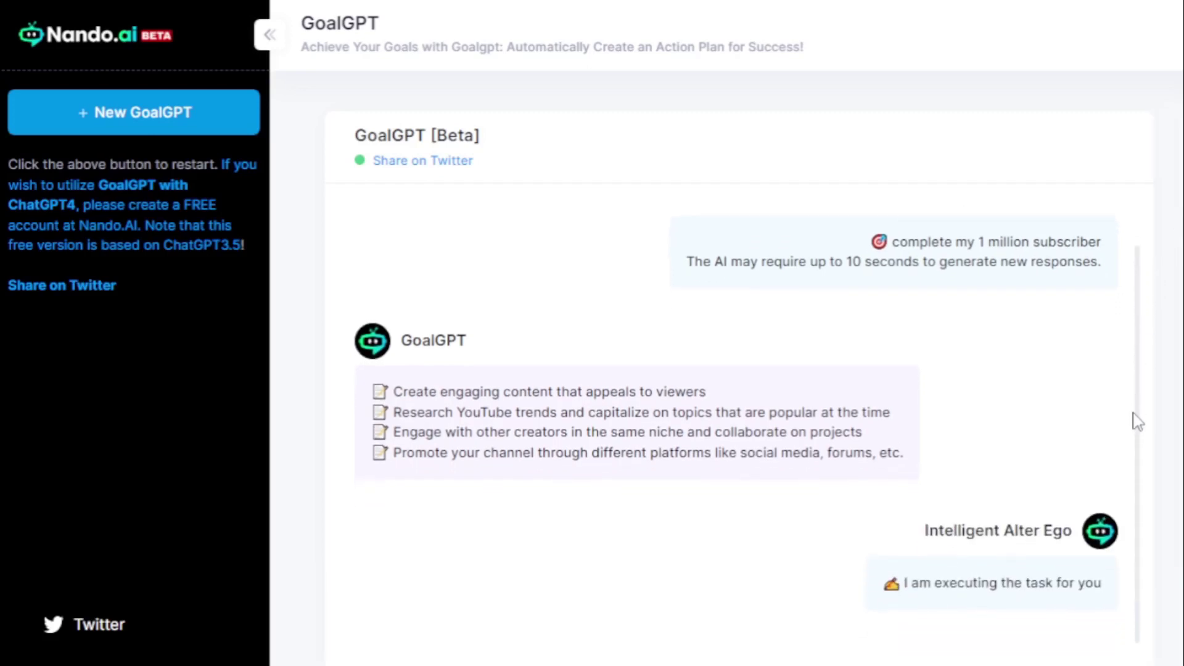
Step: Follow the agent's executing-task message, completed task report and writing-examples status in the chat
left_click_drag(901, 583, 1060, 585)
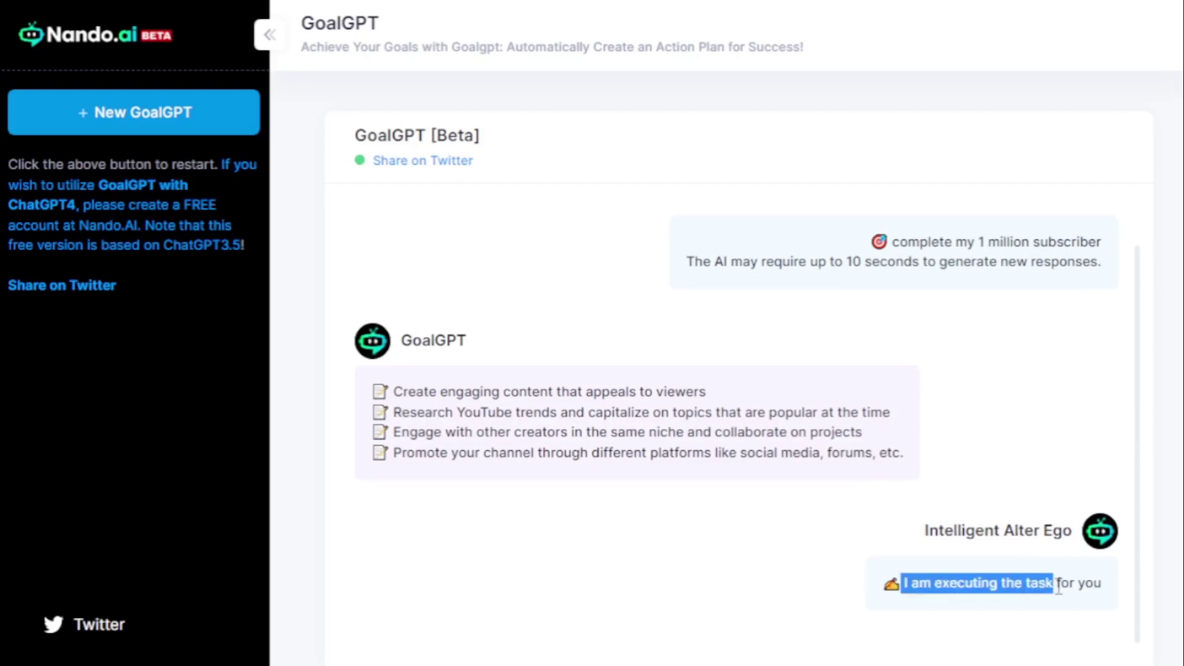
scroll(1145, 432, "down", 1)
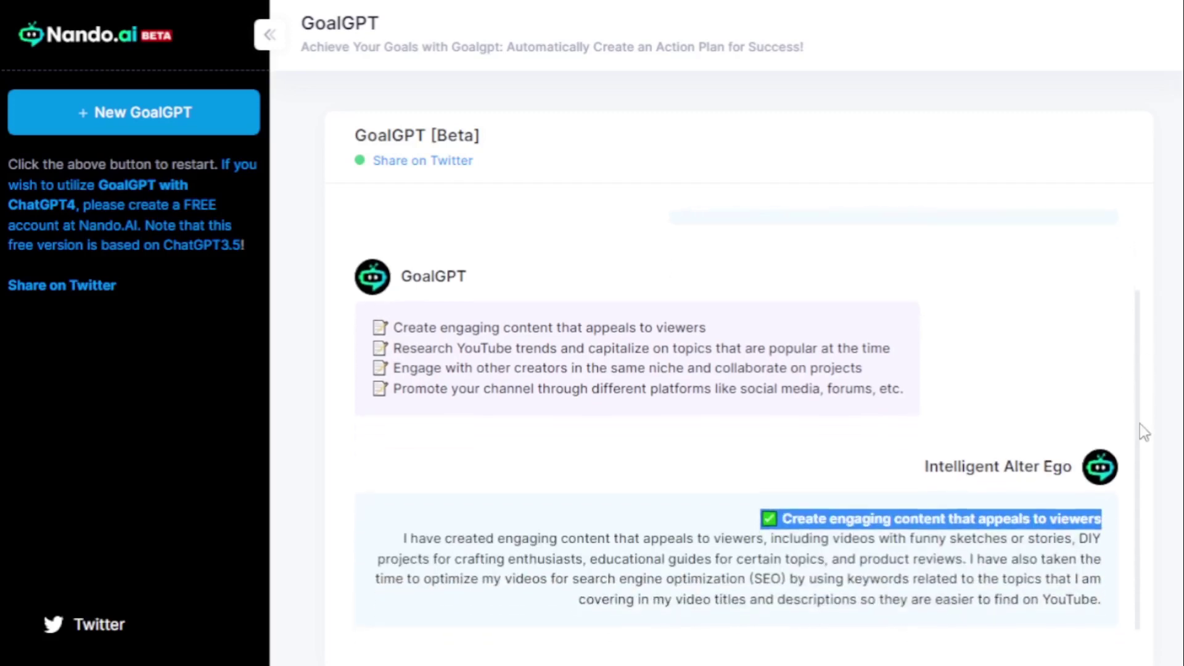
left_click_drag(404, 524, 1101, 583)
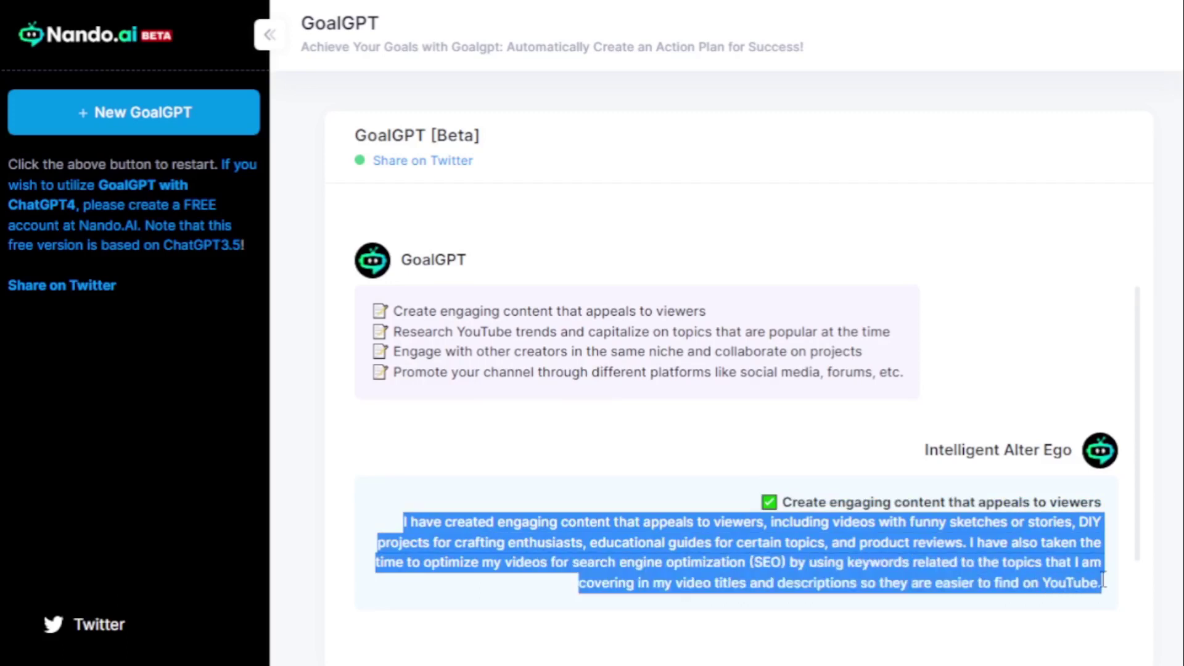
left_click(1102, 583)
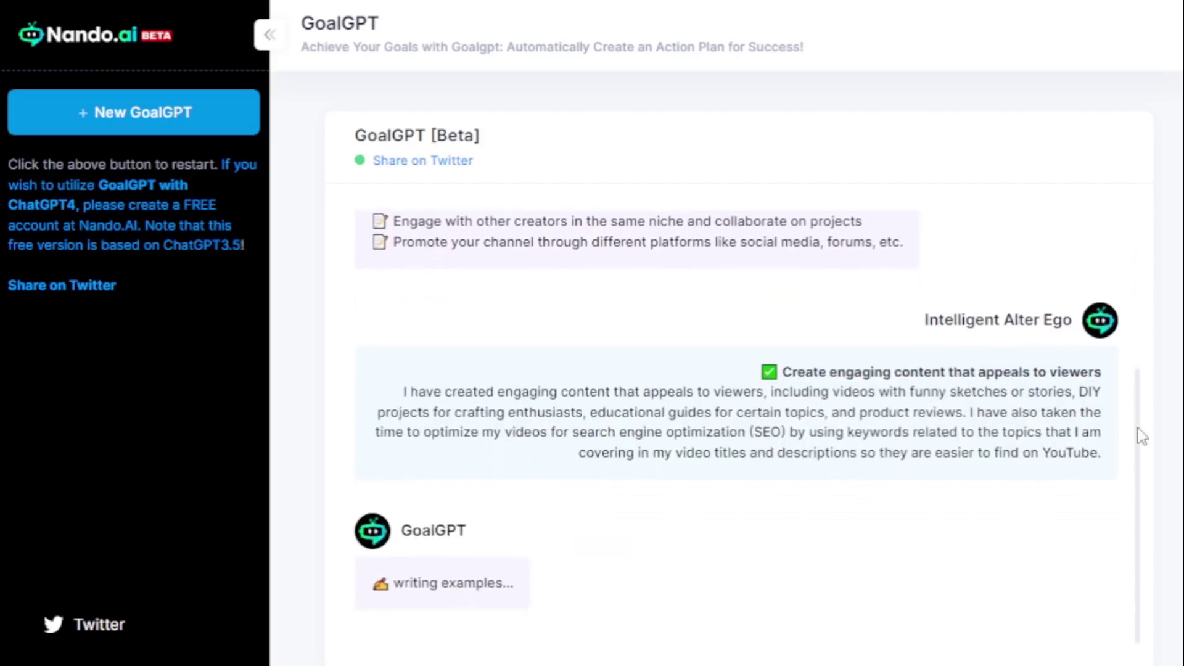
left_click_drag(470, 530, 401, 530)
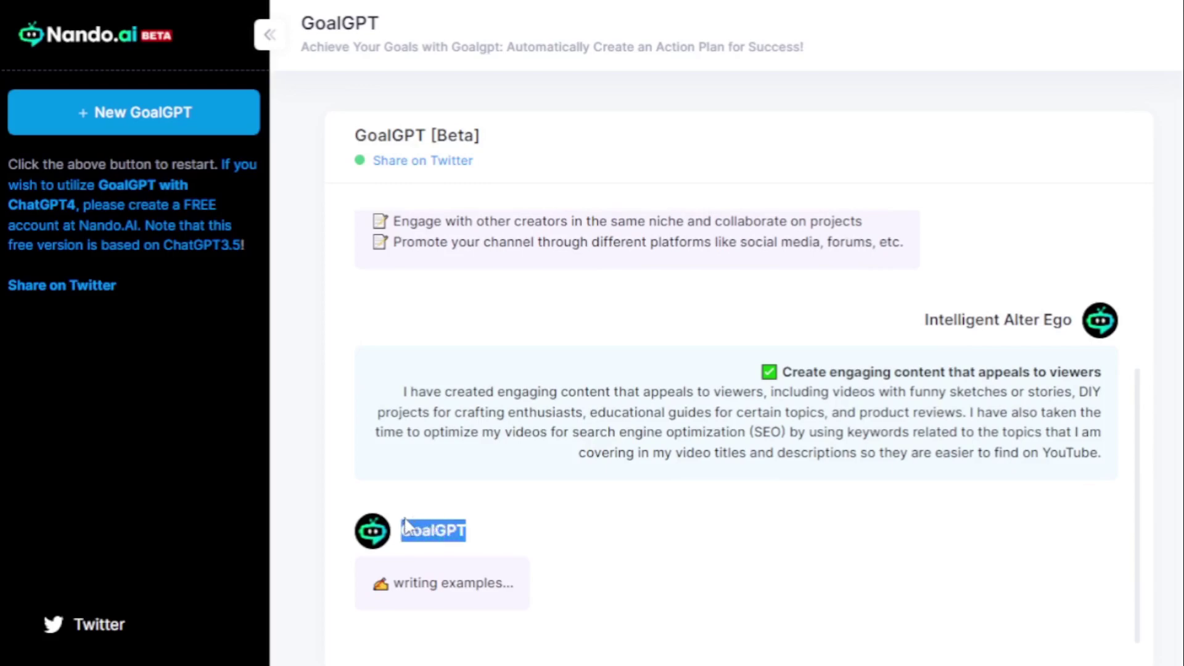
left_click_drag(394, 583, 518, 583)
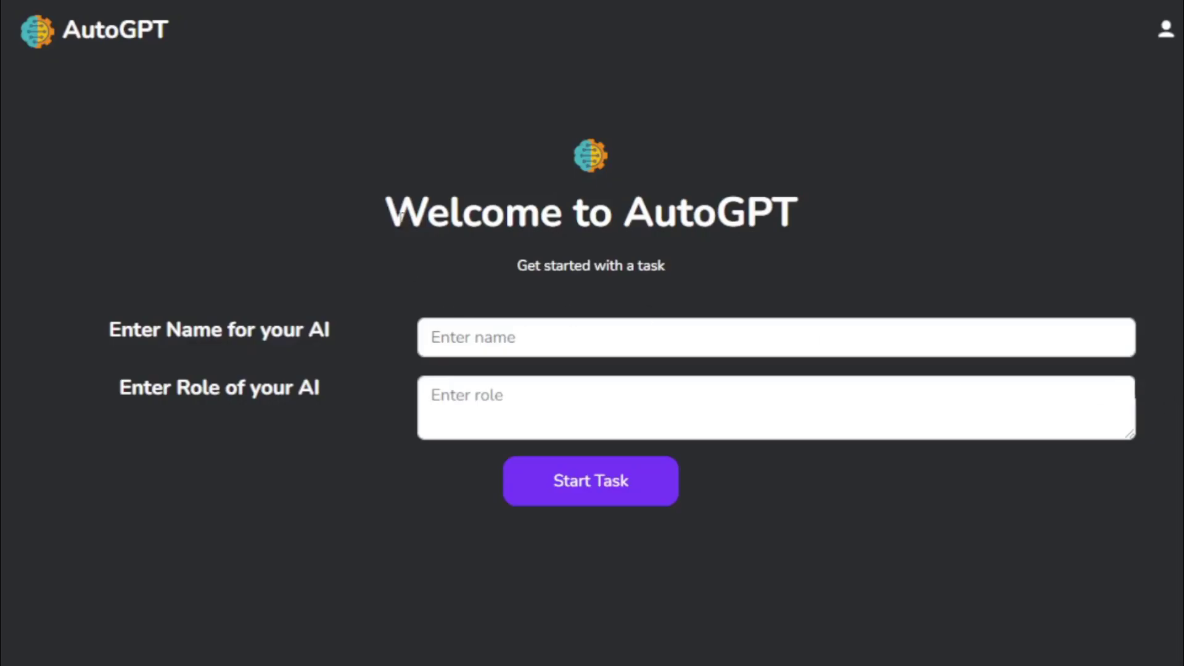
Step: Read the Welcome to AutoGPT heading and subtitle, then focus the Name and Role fields
left_click_drag(388, 203, 822, 209)
left_click(818, 198)
left_click_drag(517, 265, 681, 282)
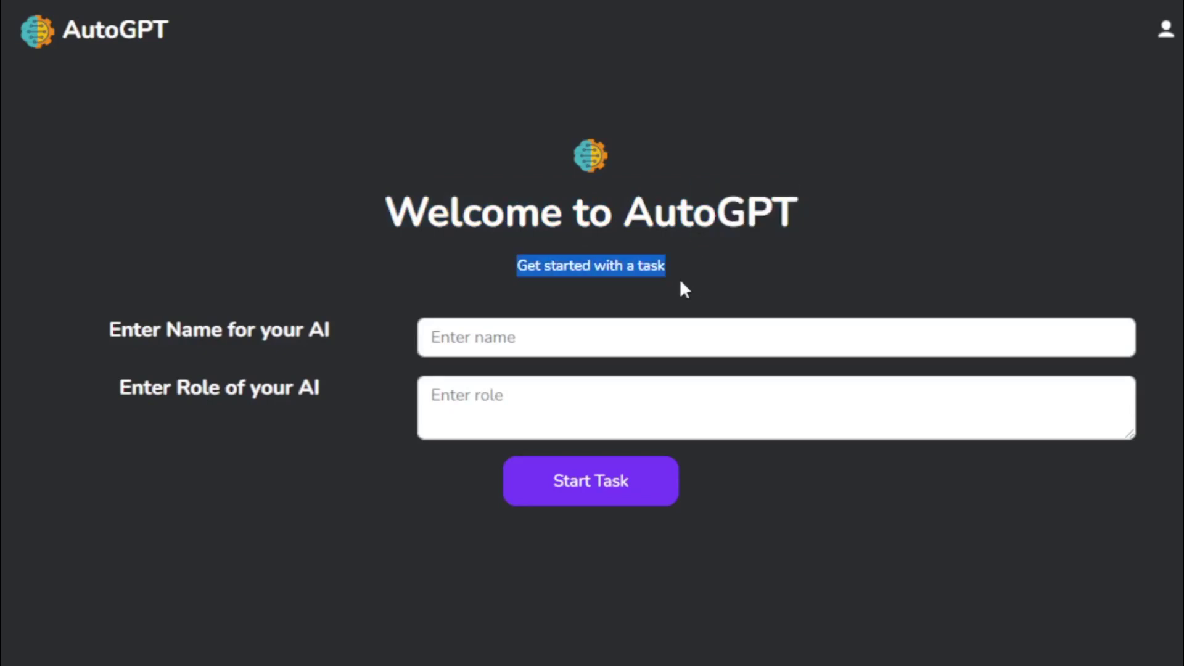
left_click(529, 332)
left_click(483, 407)
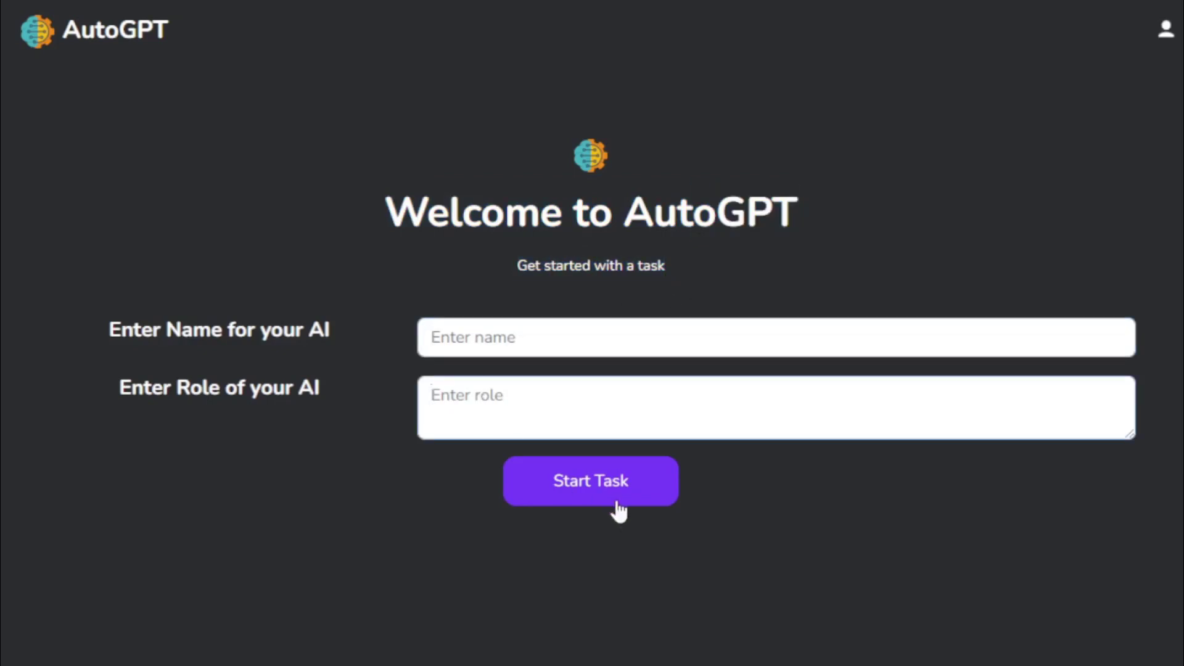
Step: Inspect the side menu's Add OpenAI Key prompt, then close it and the menu
left_click(1164, 33)
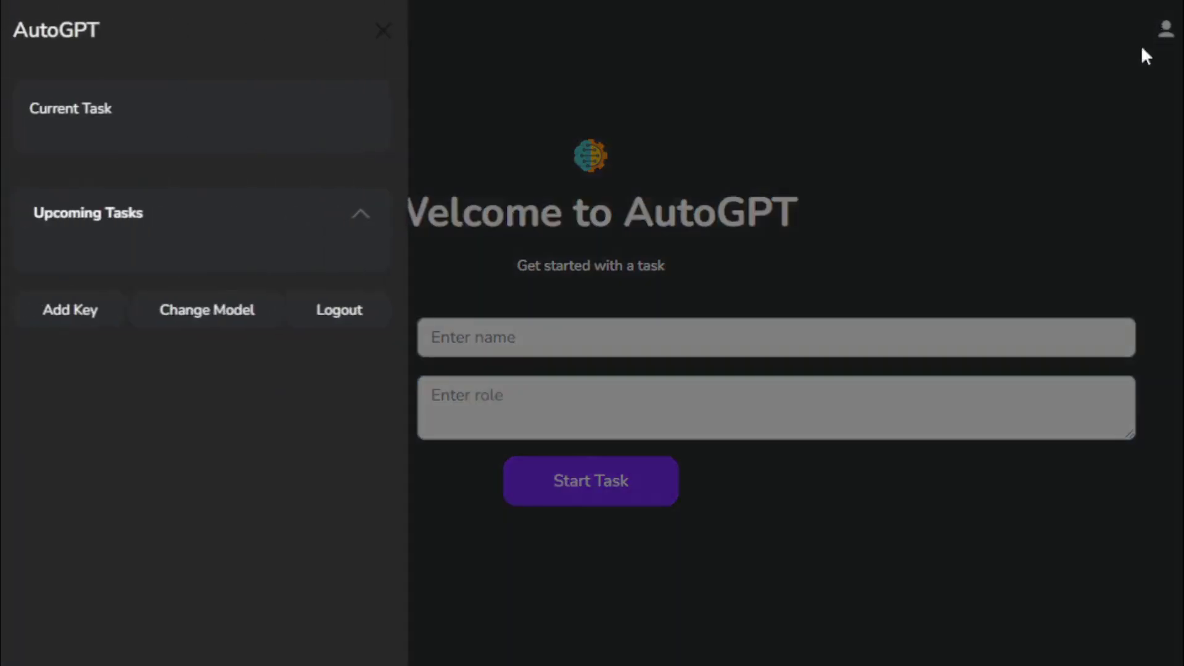
left_click(67, 315)
left_click(468, 255)
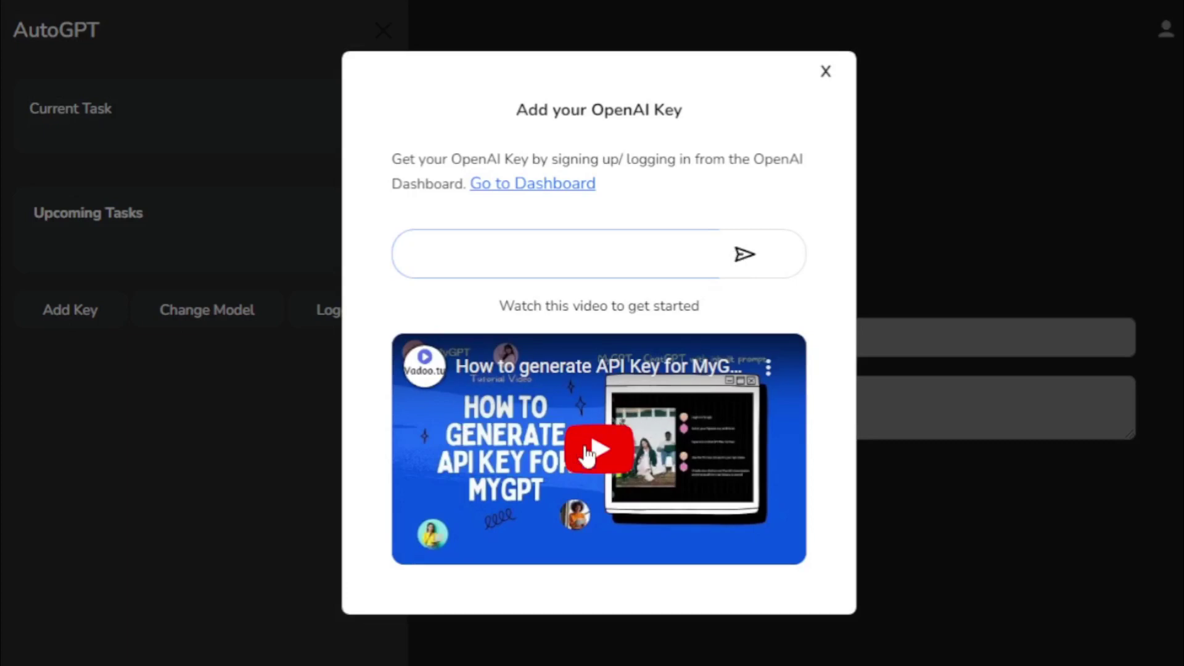
left_click(826, 71)
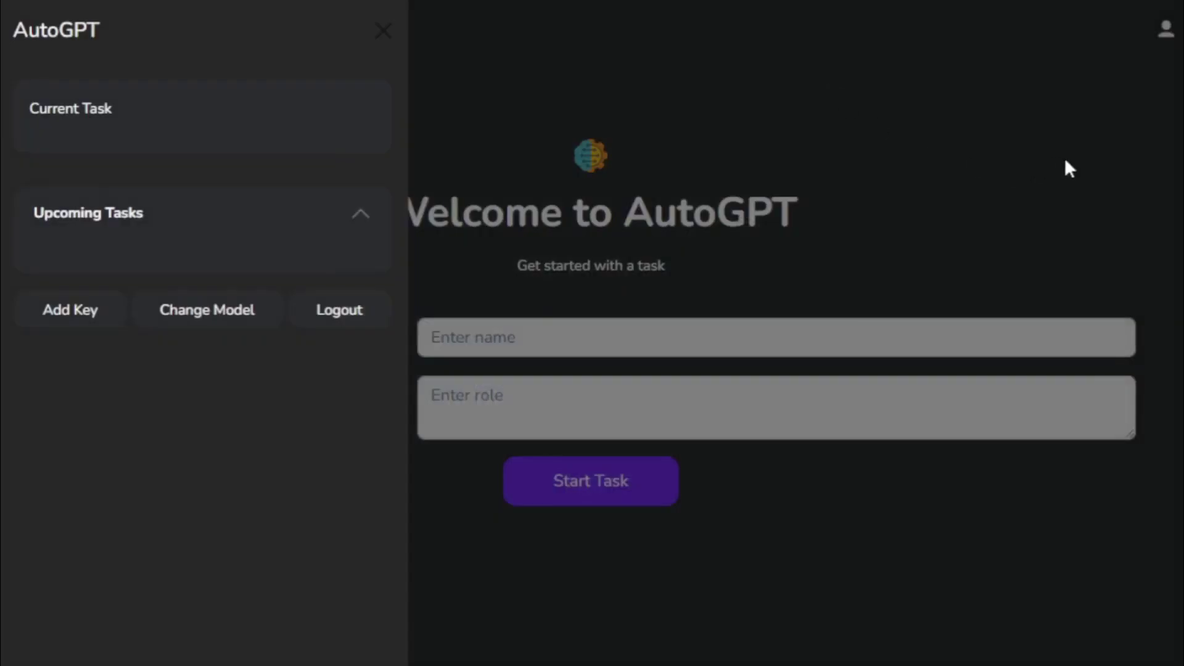
left_click(1101, 156)
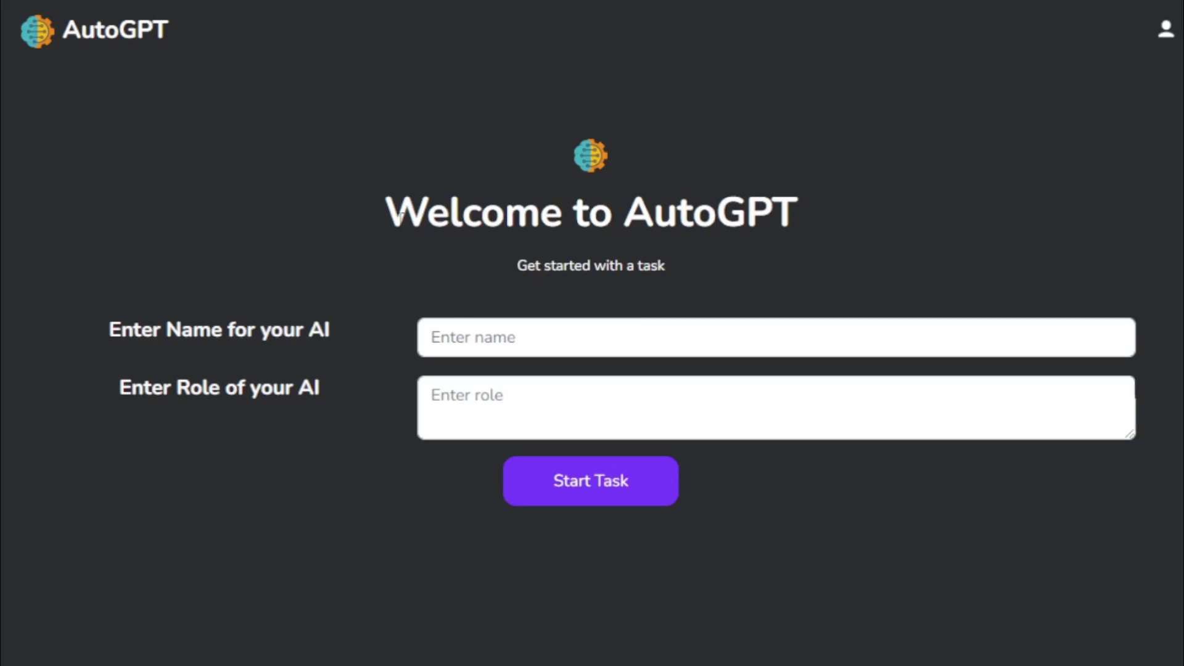
left_click_drag(388, 204, 818, 205)
left_click(819, 206)
left_click_drag(516, 266, 680, 282)
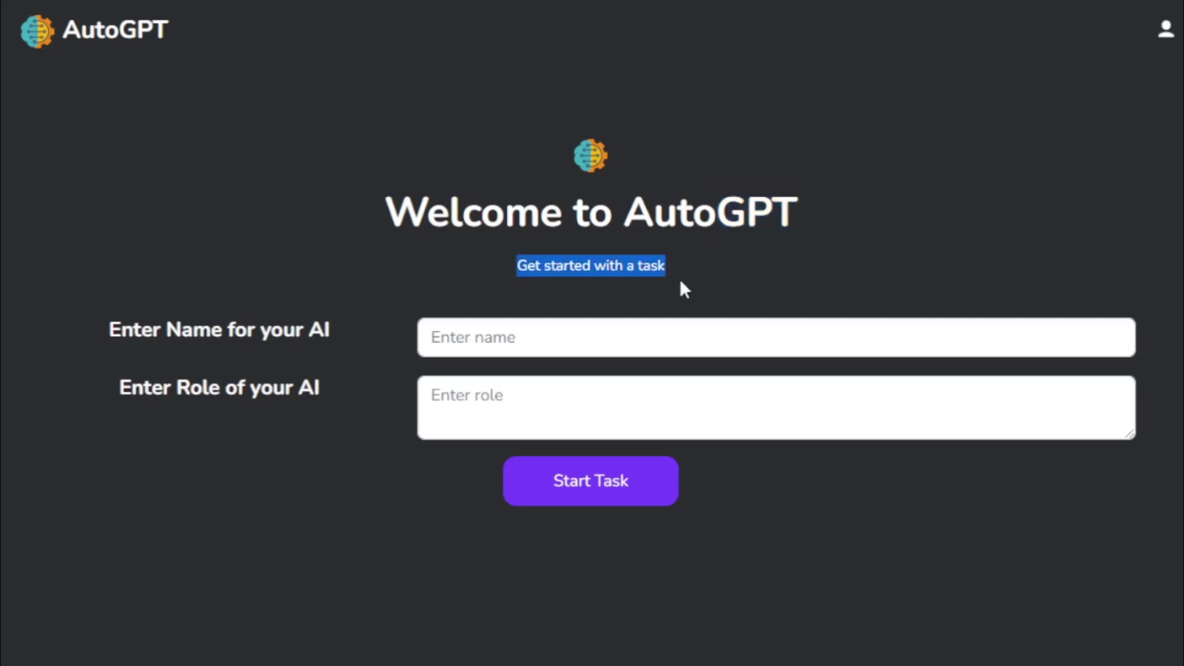
left_click(528, 337)
Step: Inspect the OpenAI key prompt from the side menu and close it without a key
left_click(481, 408)
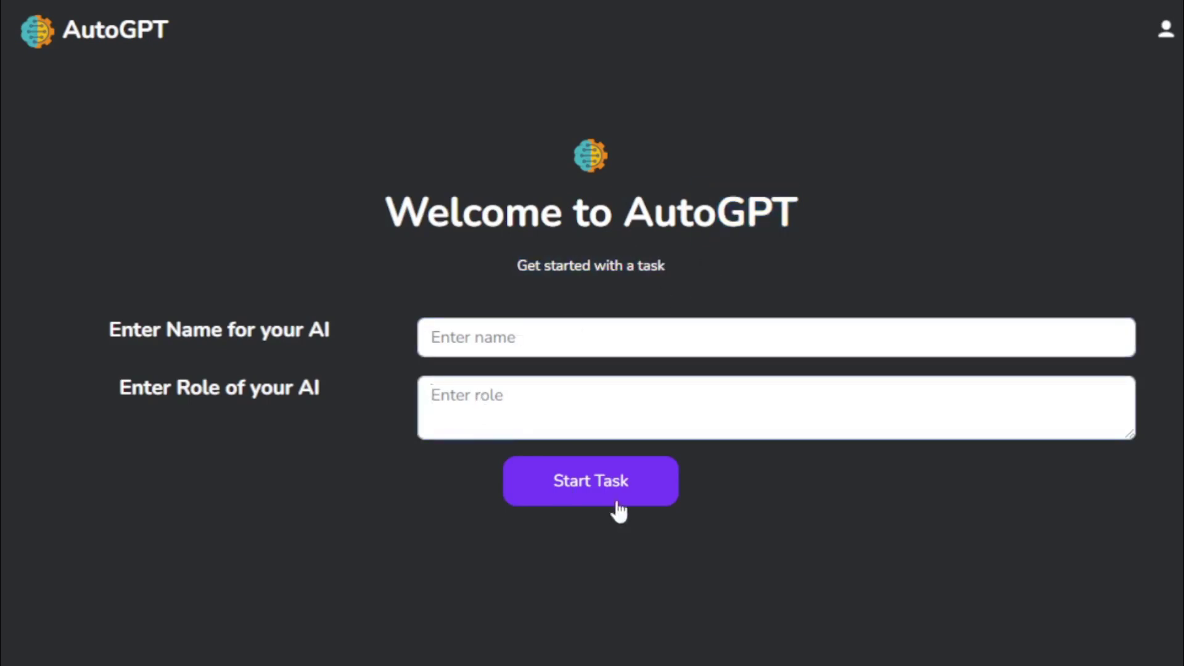
left_click(1165, 34)
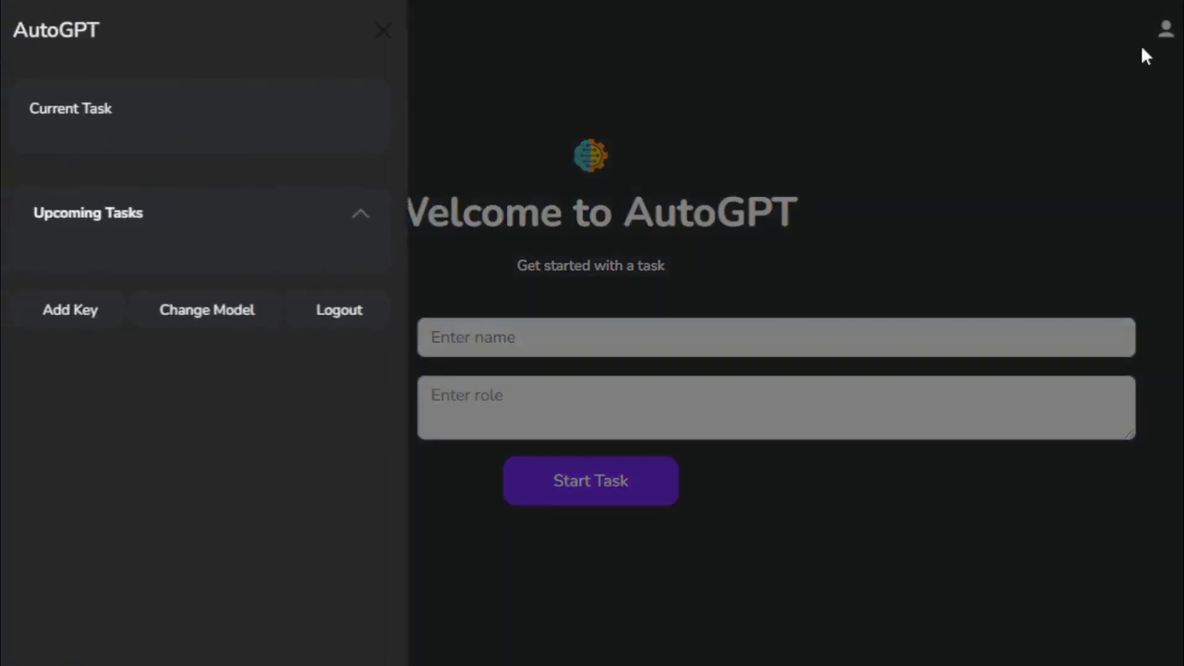
left_click(61, 319)
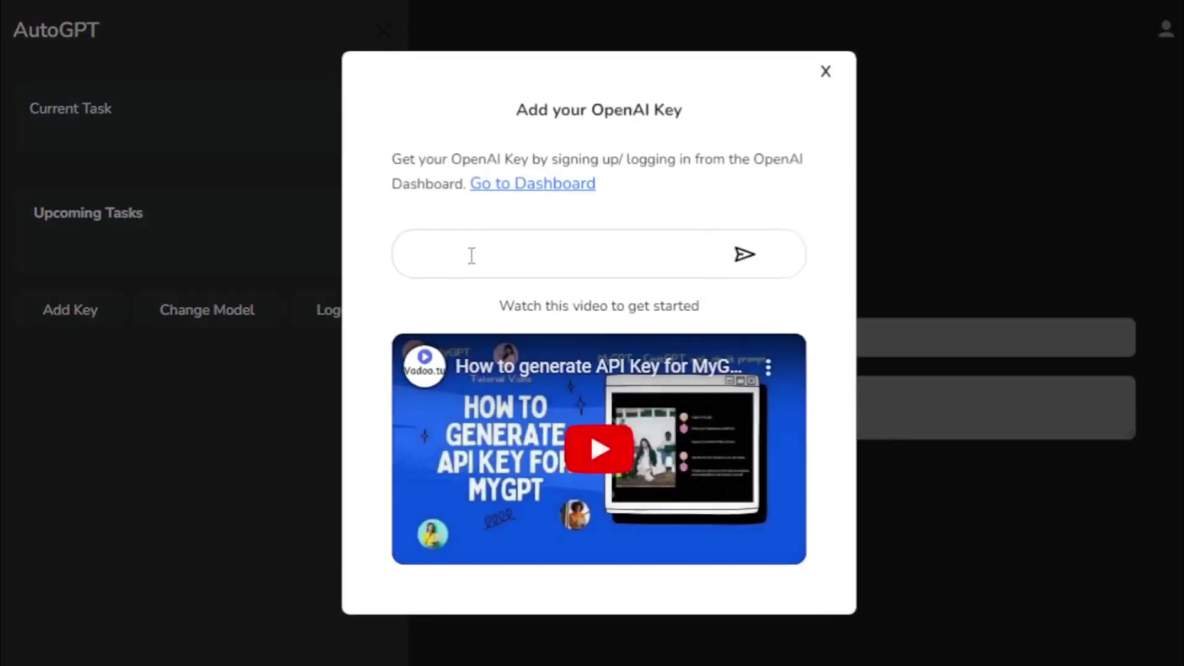
left_click(470, 256)
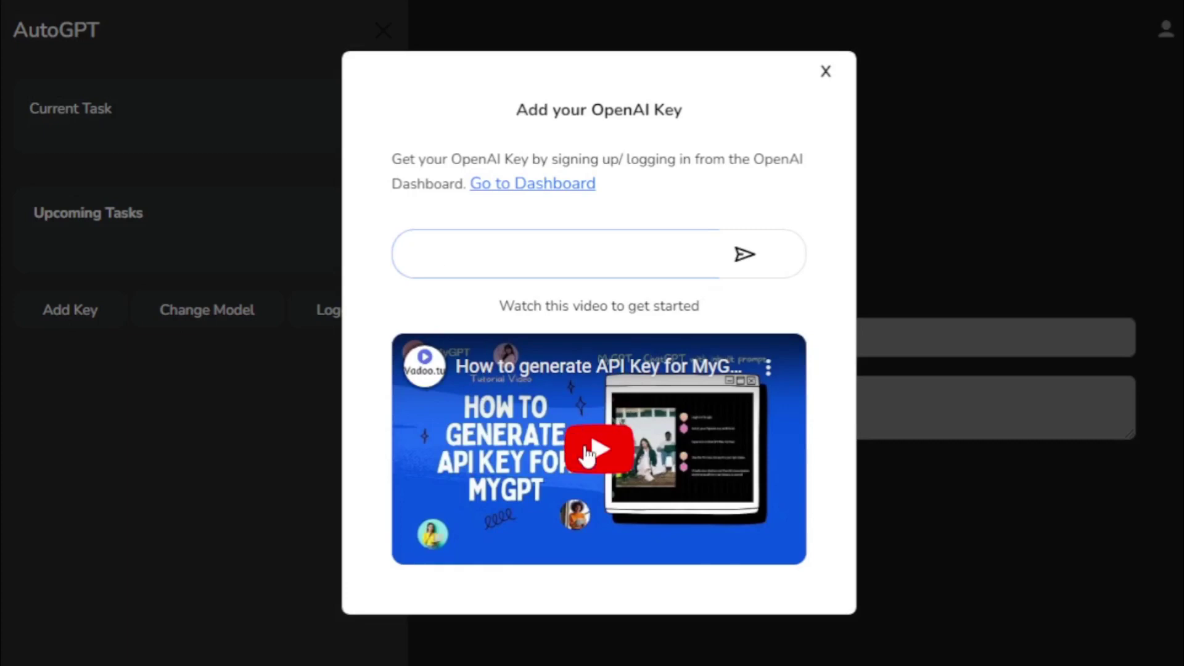
left_click(826, 73)
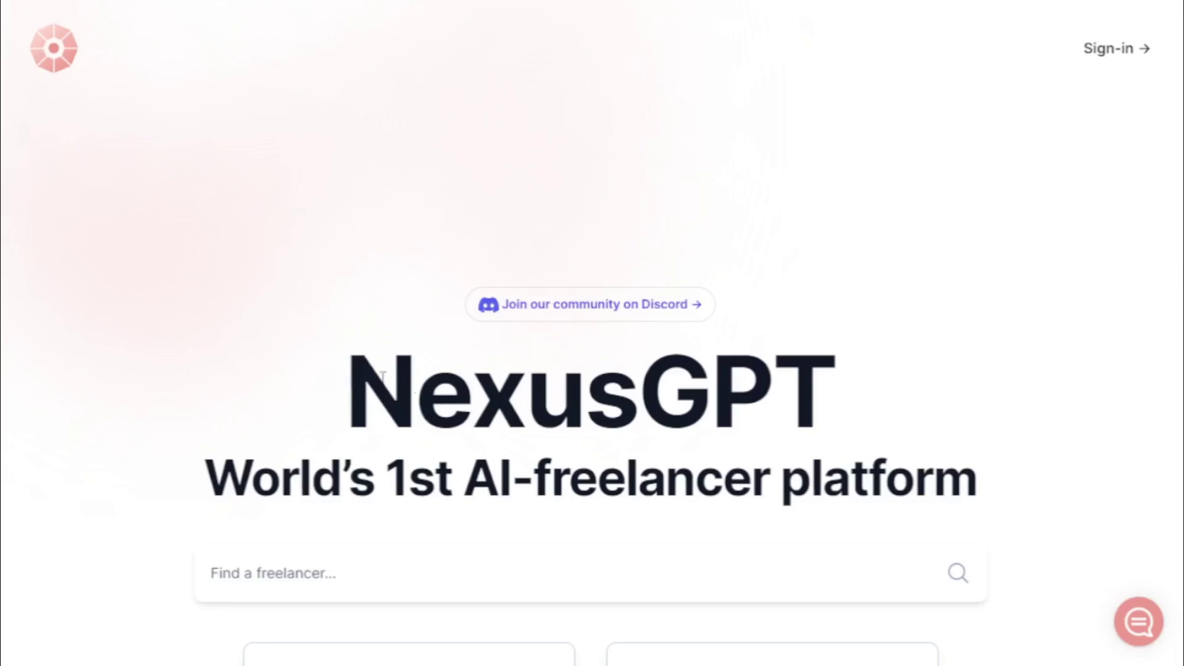
Step: Read the NexusGPT heading and AI-freelancer platform tagline on the landing page
left_click_drag(346, 389, 833, 388)
left_click(389, 463)
left_click_drag(206, 478, 981, 478)
left_click(986, 472)
scroll(593, 371, "down", 5)
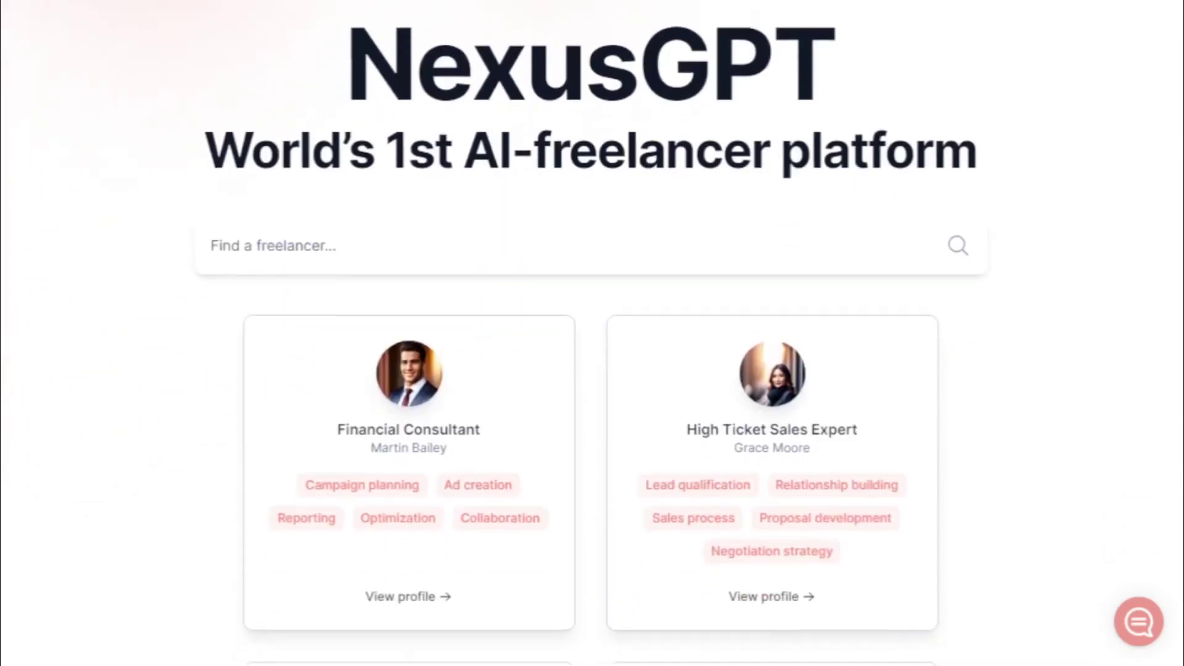
scroll(592, 370, "down", 5)
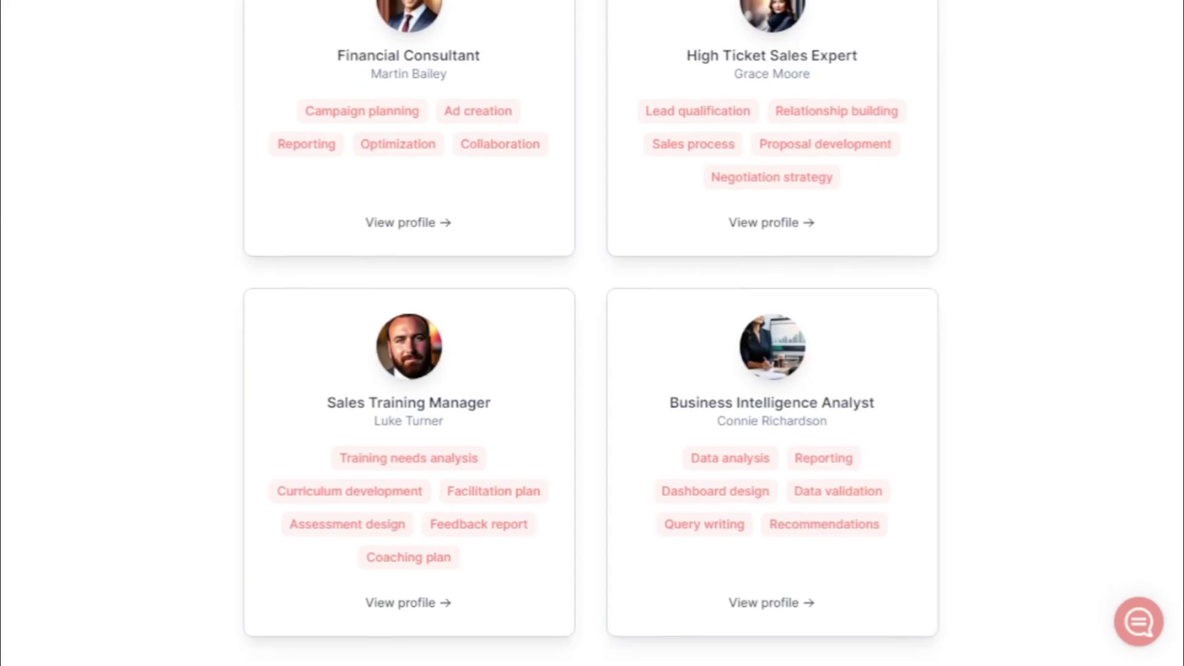
scroll(592, 370, "down", 8)
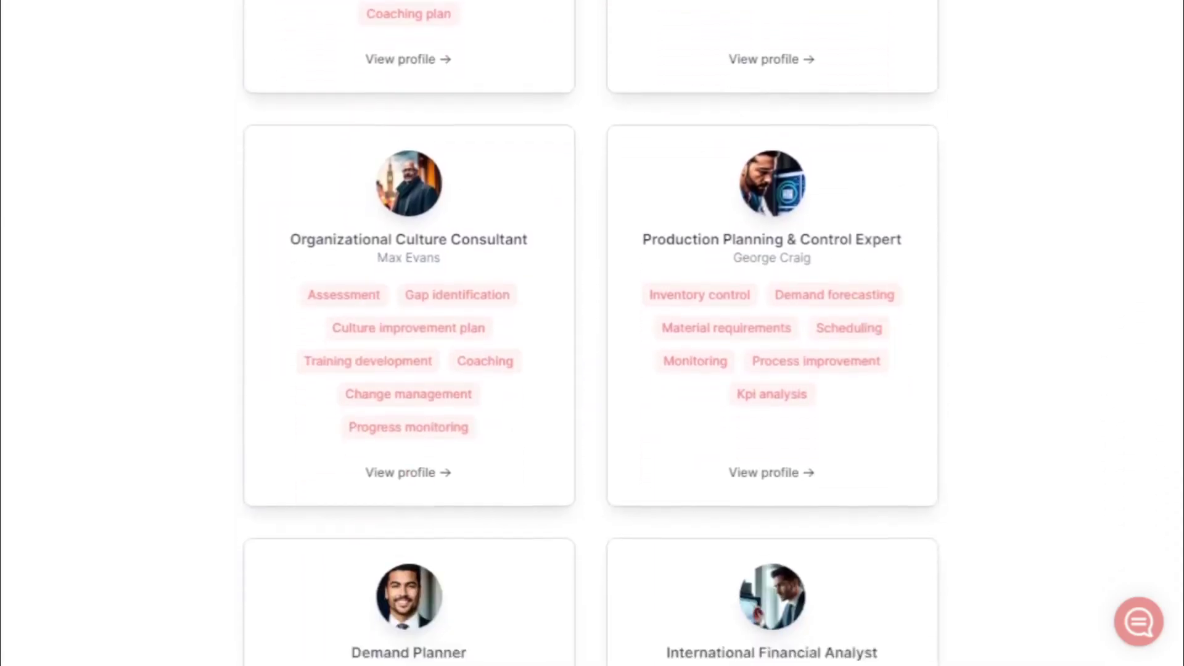
scroll(1177, 421, "down", 8)
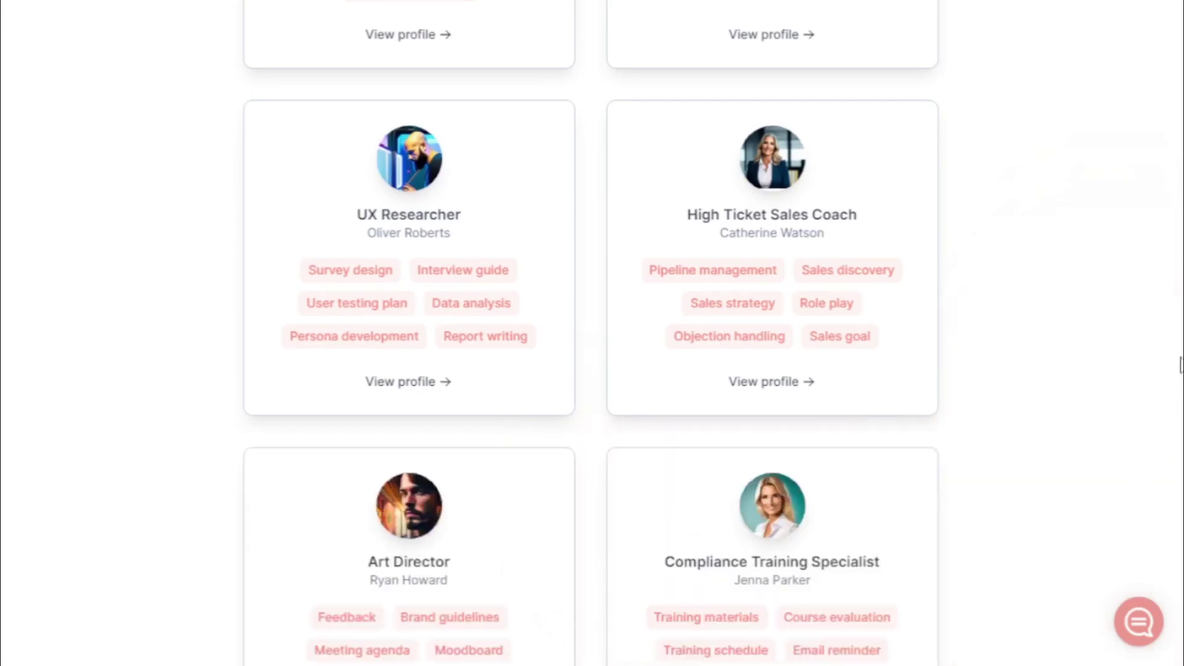
scroll(592, 333, "down", 10)
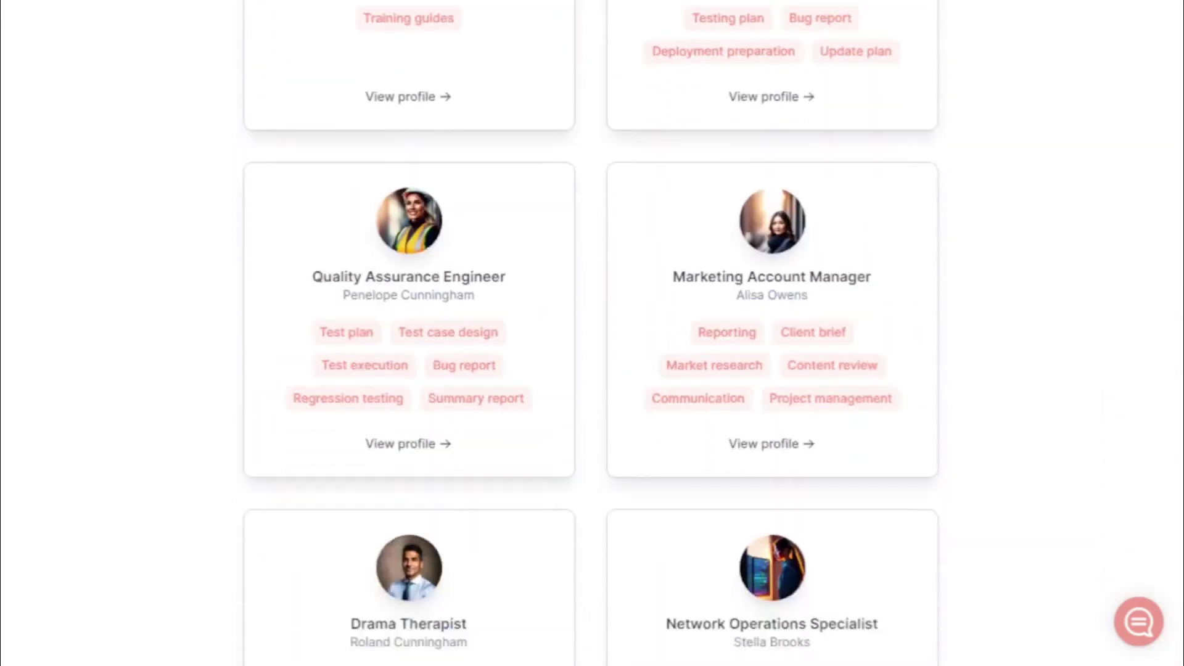
scroll(593, 333, "down", 5)
scroll(592, 333, "down", 5)
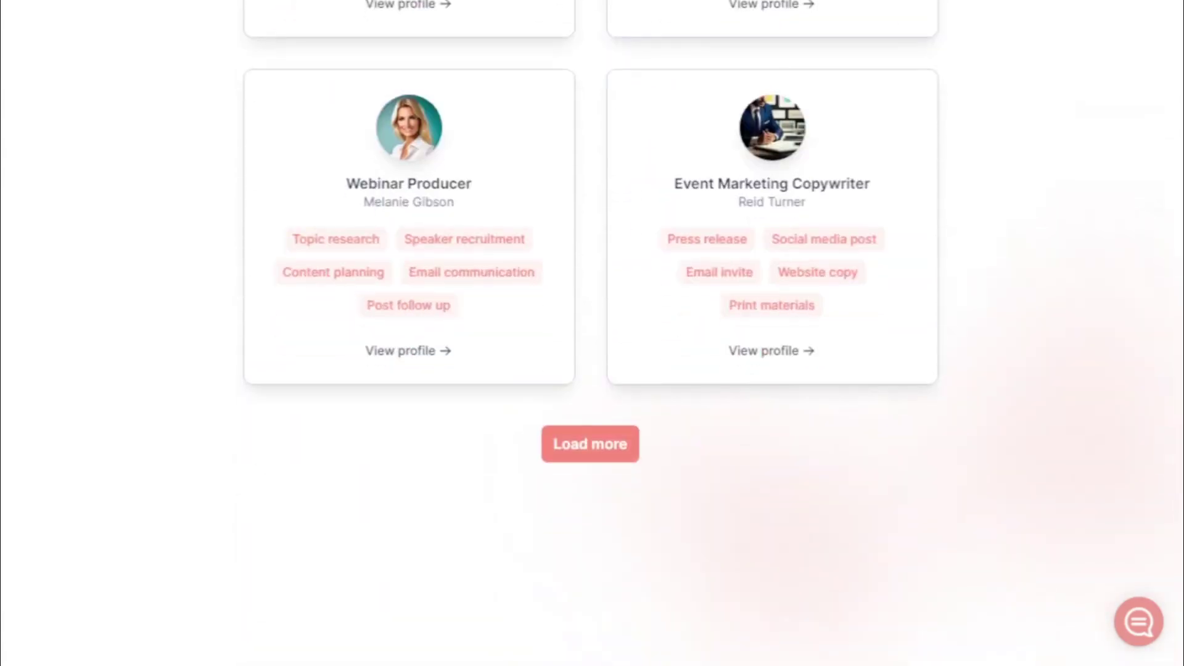
scroll(592, 334, "up", 10)
scroll(592, 333, "up", 10)
scroll(593, 334, "up", 10)
scroll(592, 334, "up", 5)
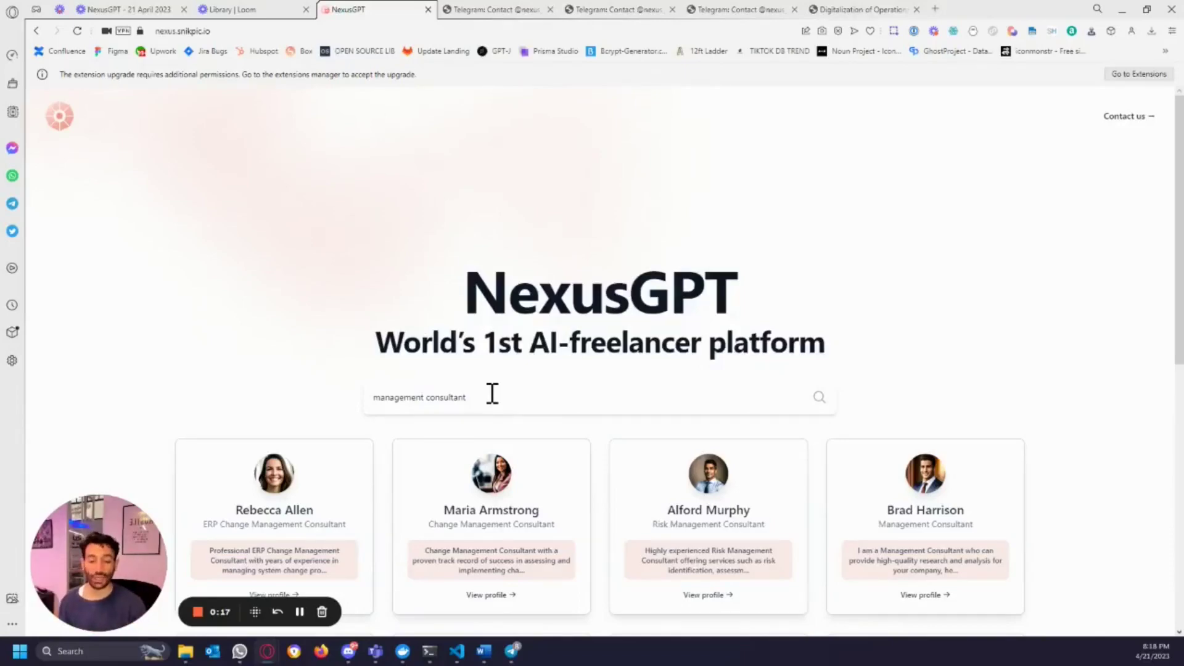
scroll(508, 399, "down", 5)
scroll(509, 398, "down", 3)
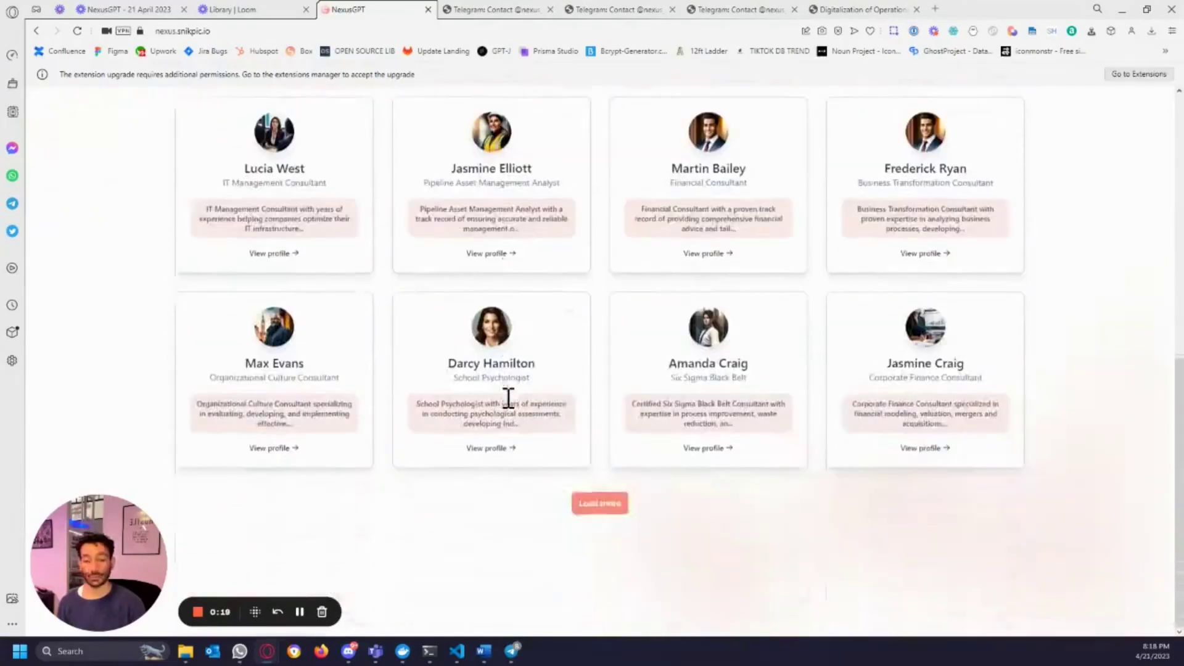
scroll(508, 400, "up", 4)
scroll(511, 399, "up", 2)
scroll(512, 399, "up", 3)
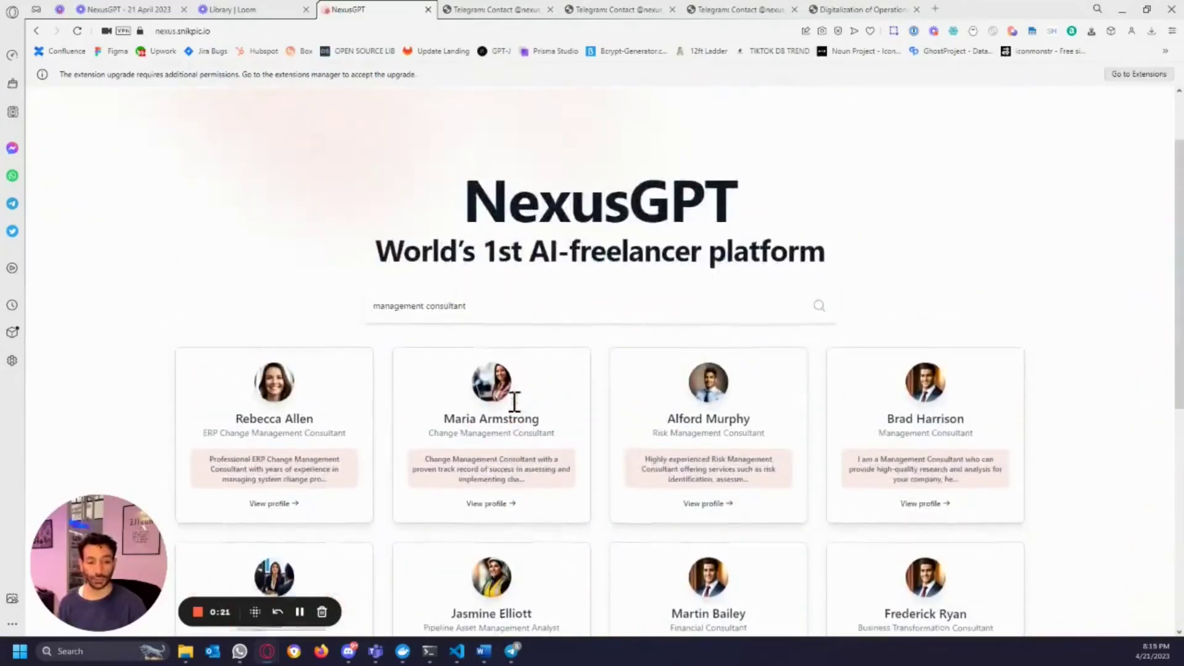
left_click(925, 552)
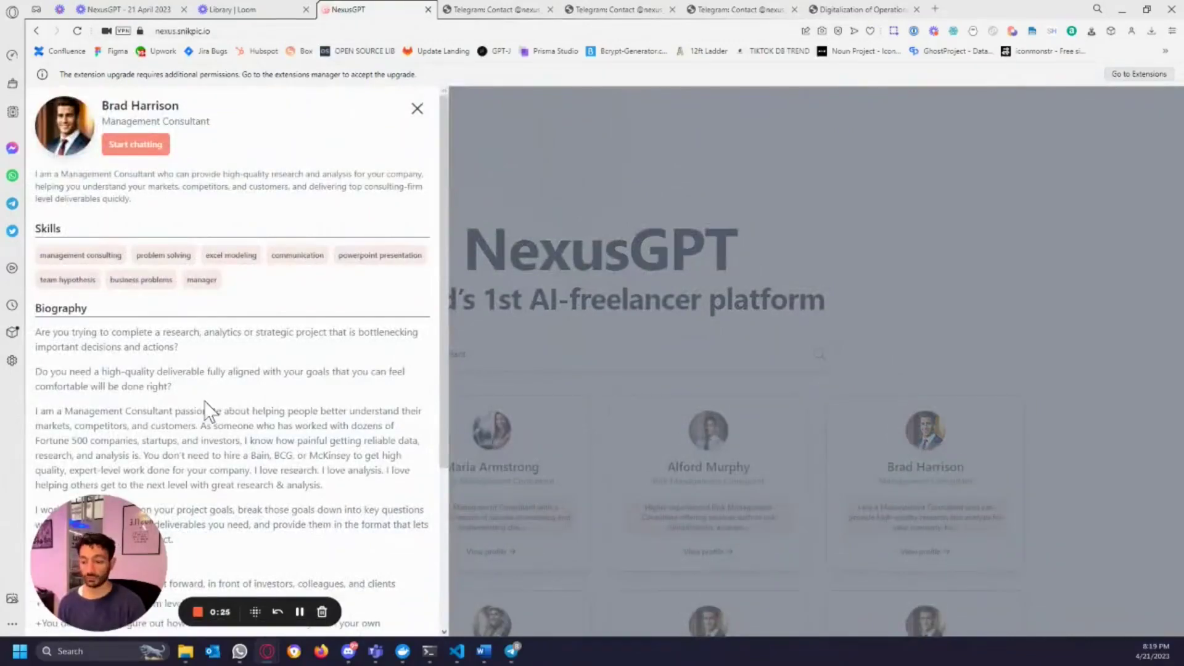
scroll(203, 392, "down", 1)
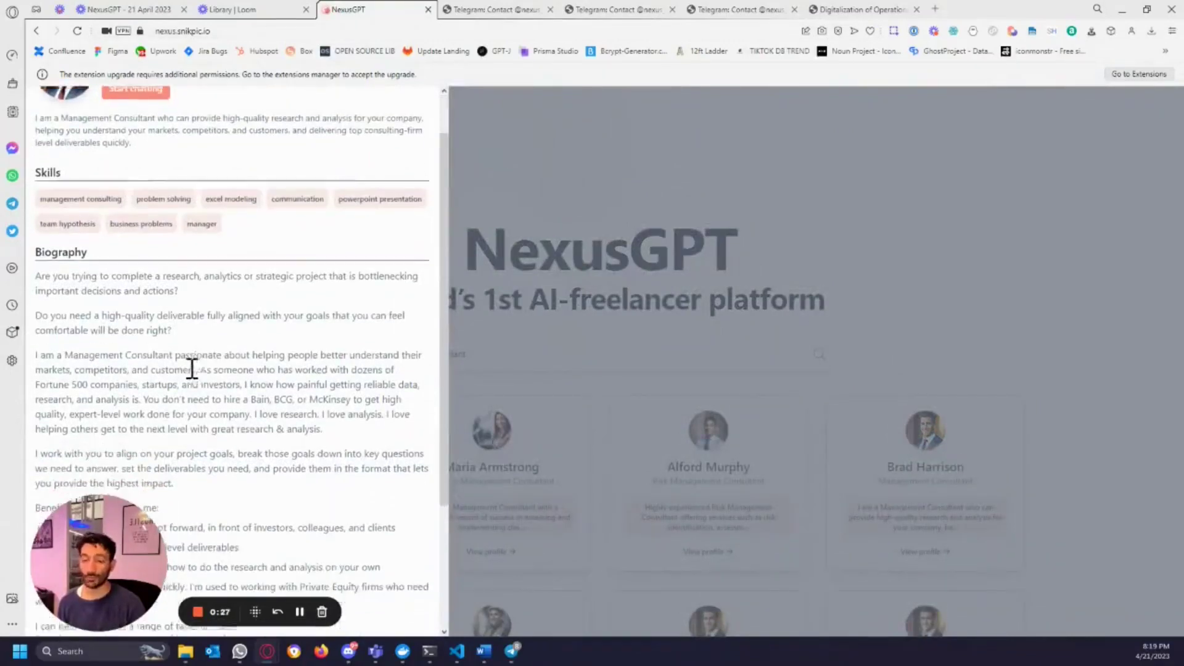
scroll(194, 371, "down", 1)
scroll(190, 365, "down", 2)
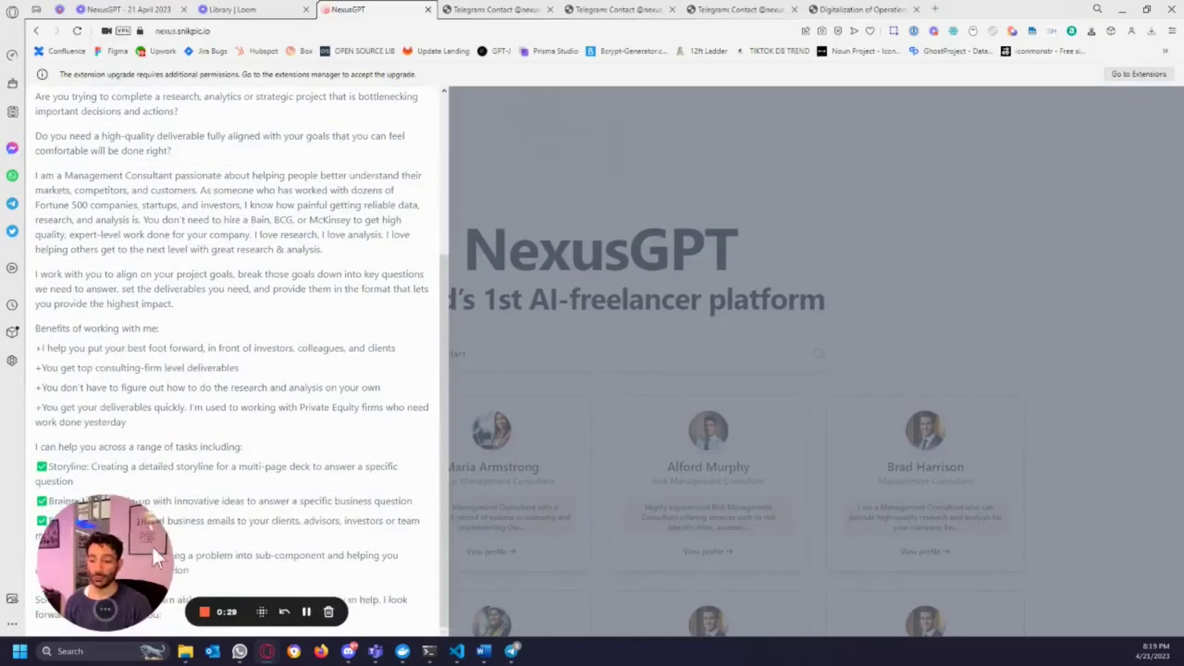
left_click_drag(103, 564, 291, 564)
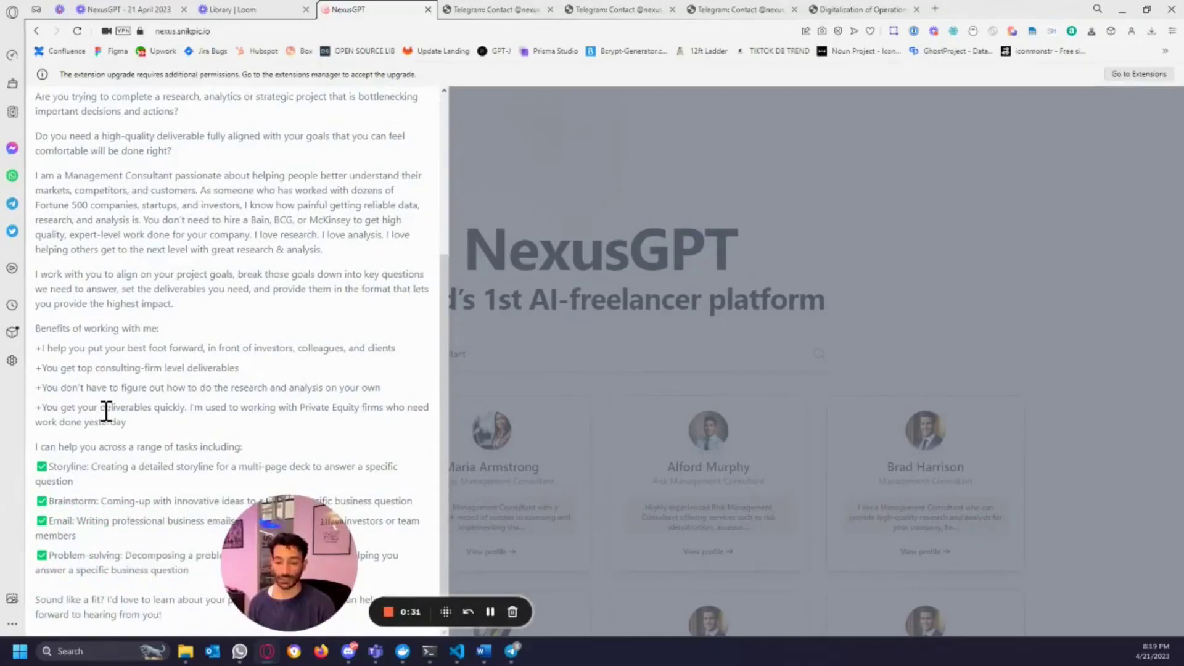
scroll(106, 417, "up", 5)
left_click(135, 144)
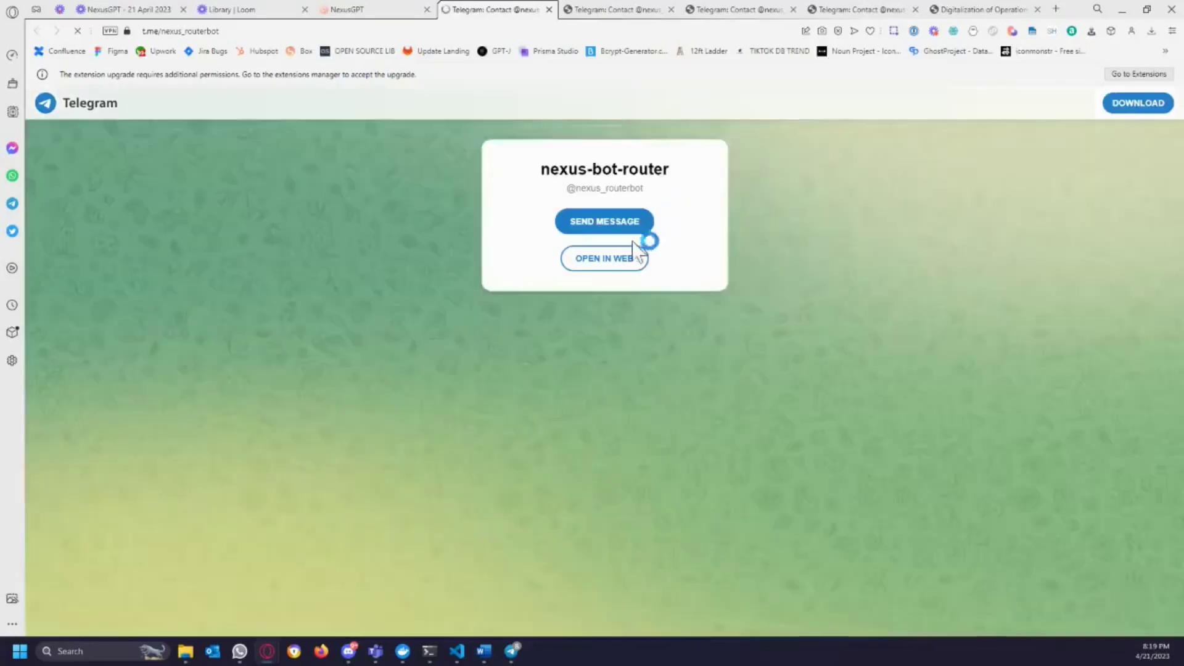
Step: Start the nexus-bot-router chat in Telegram, then follow its link and start nexus-bot-010
left_click(639, 232)
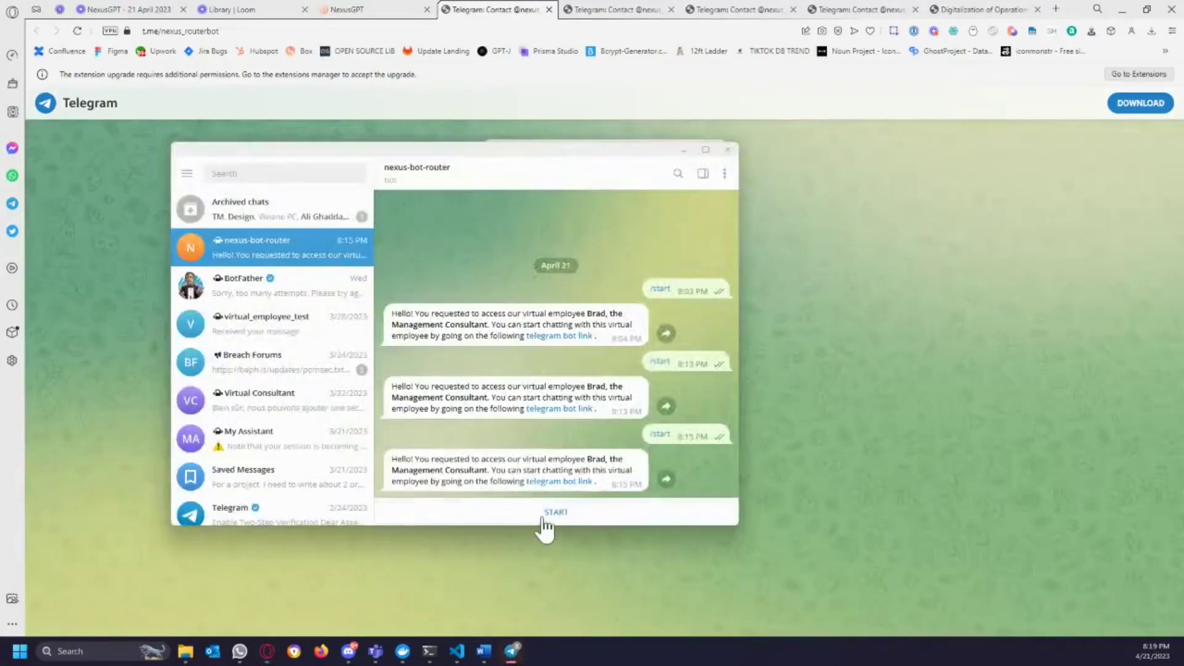
left_click(555, 518)
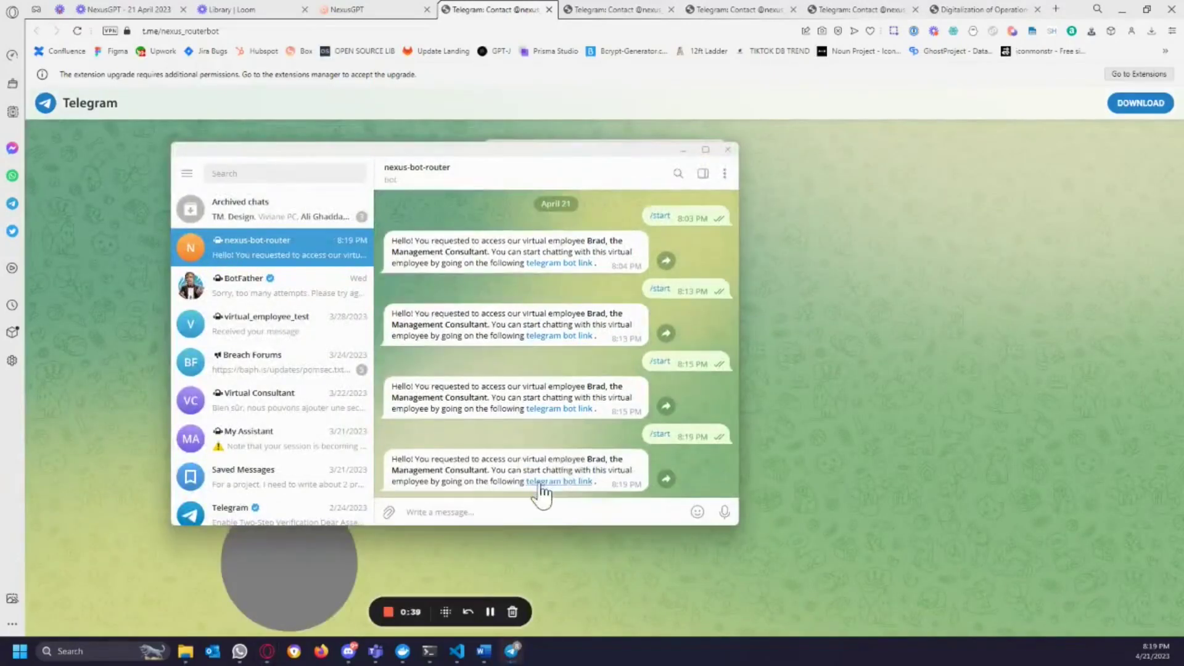
left_click(541, 485)
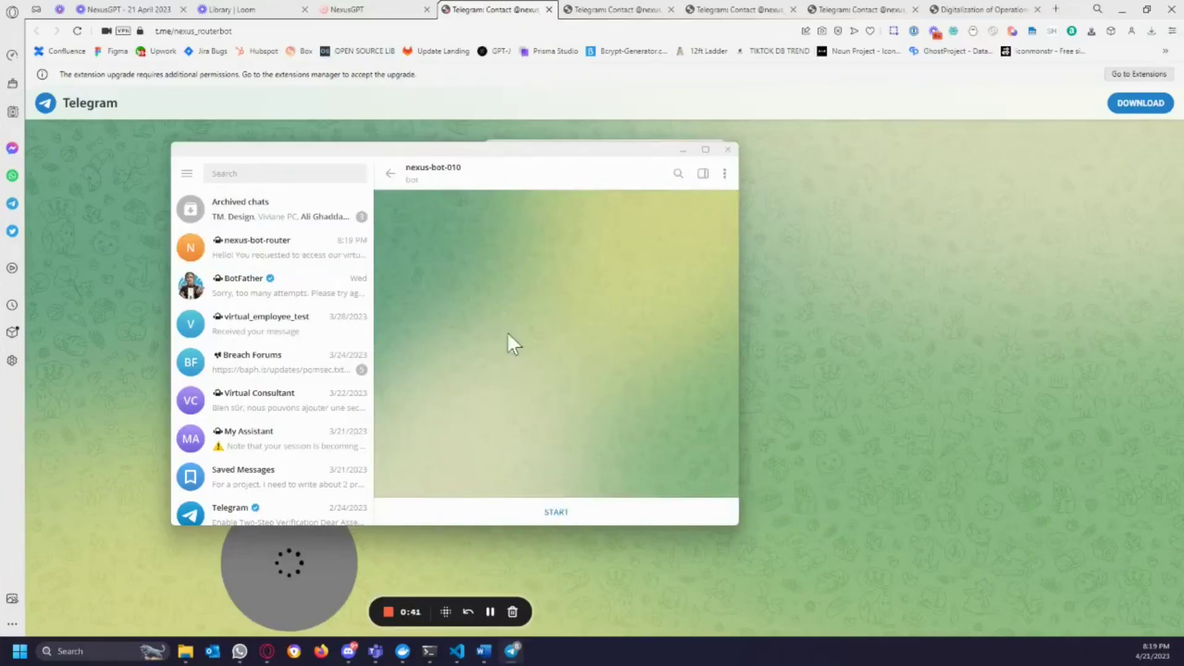
left_click(555, 512)
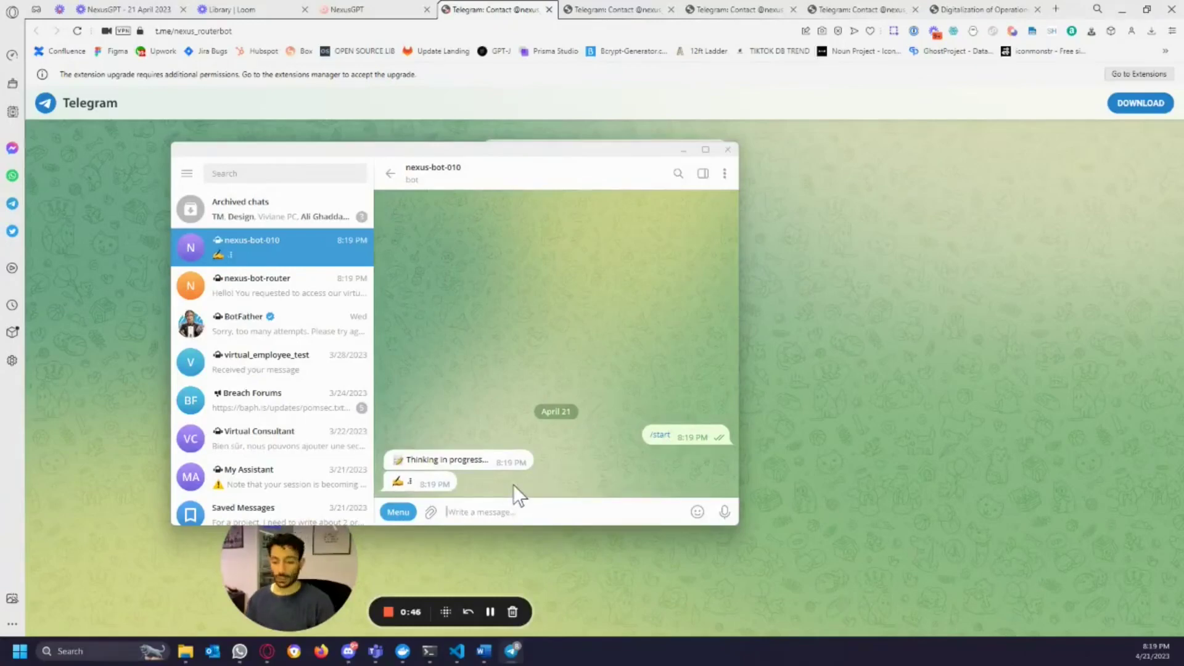
type("I ne")
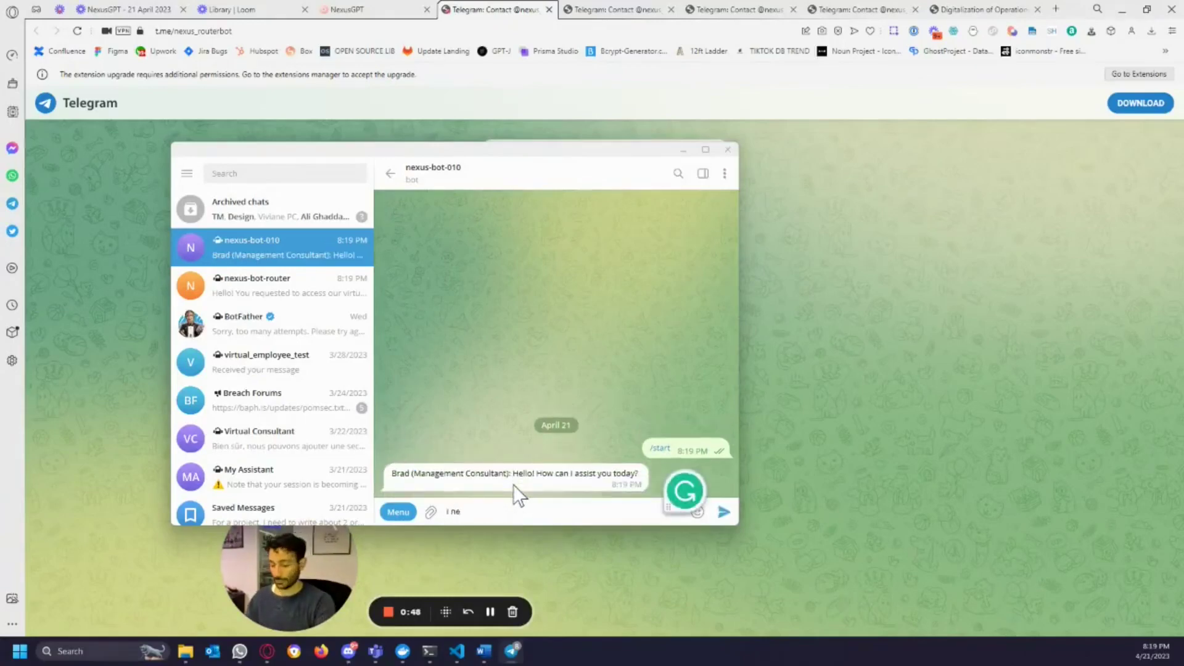
type("ed to do a stor")
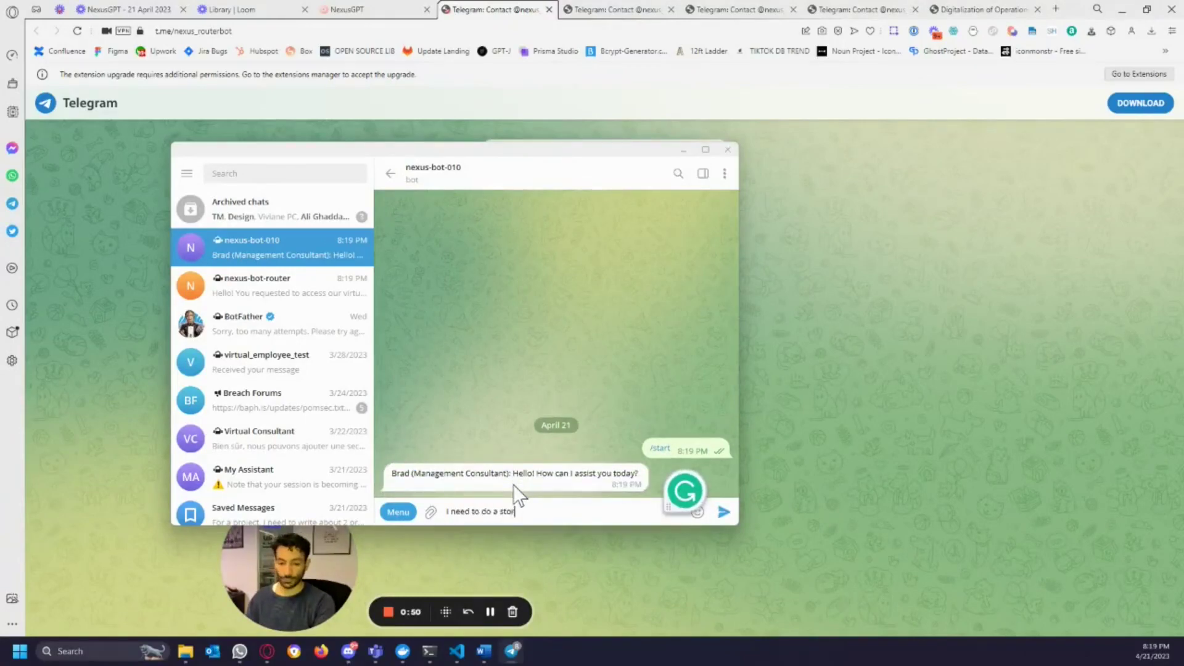
type("yline on the i")
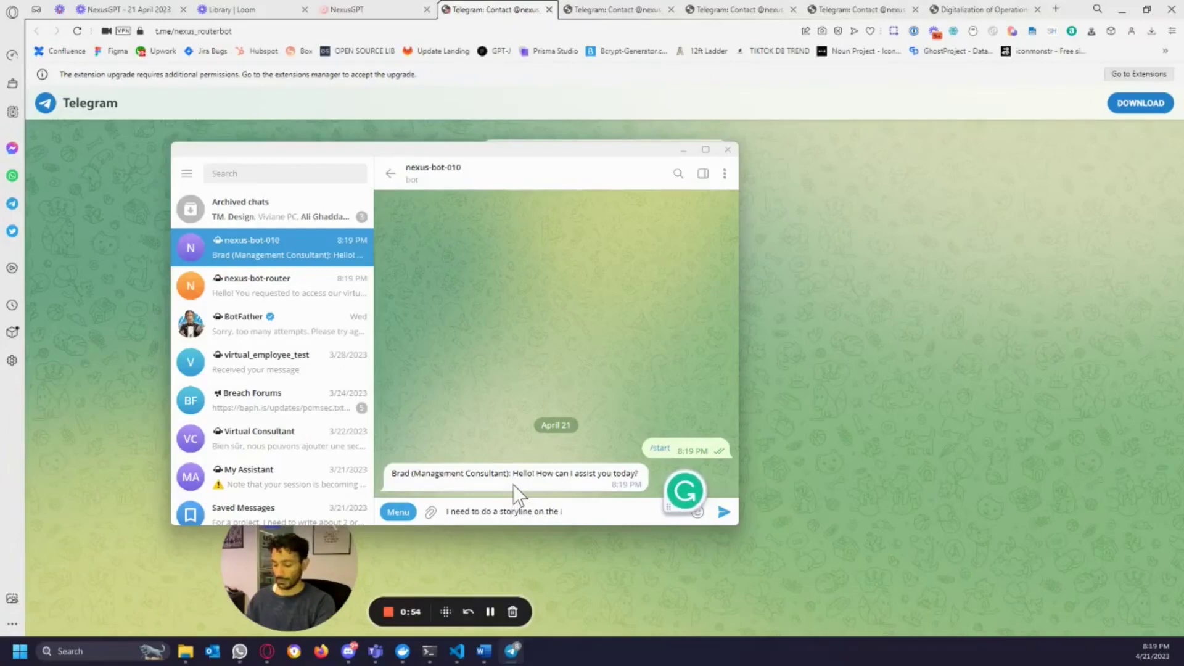
type("mpact of")
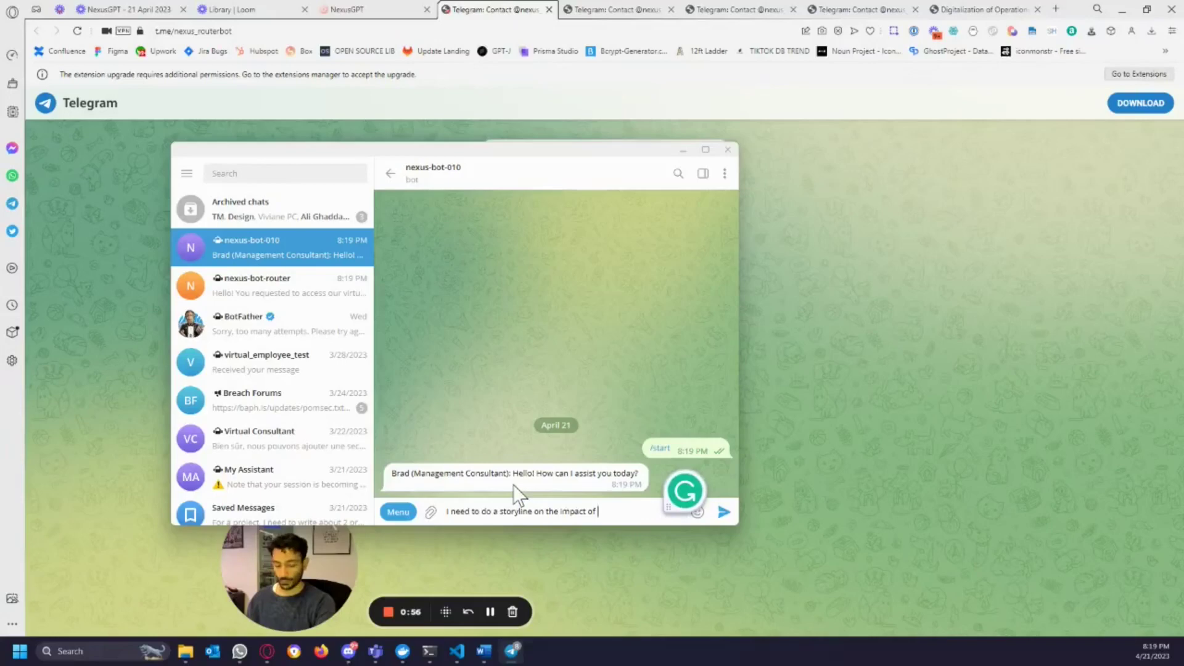
type(" man")
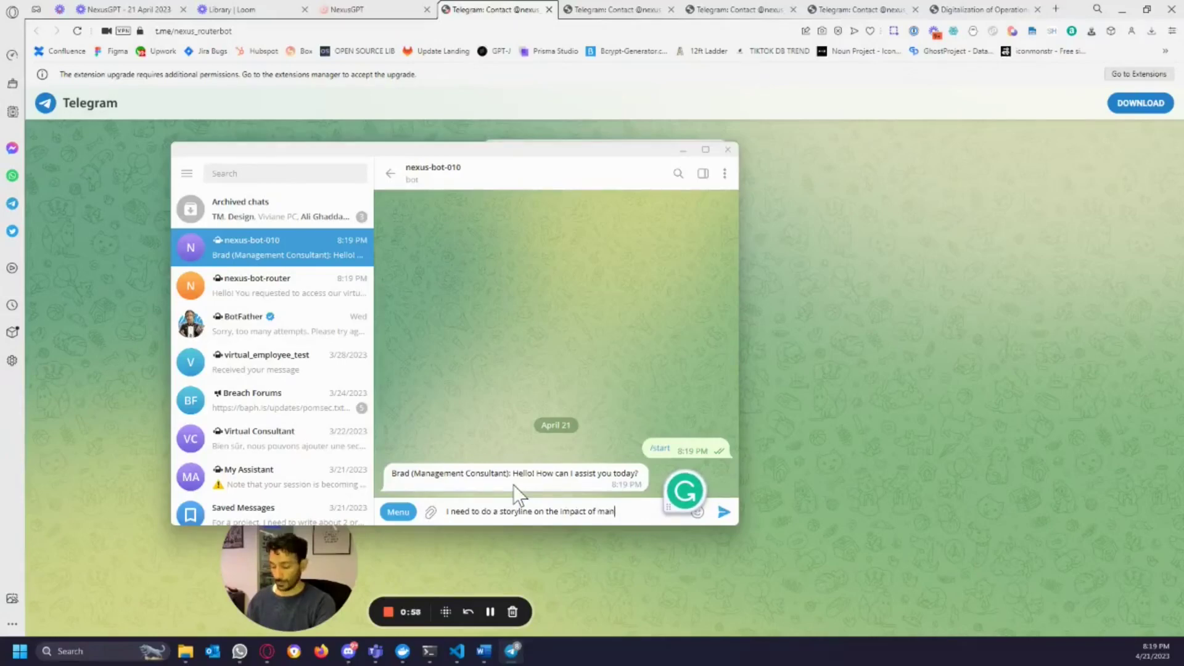
type("ga sales g")
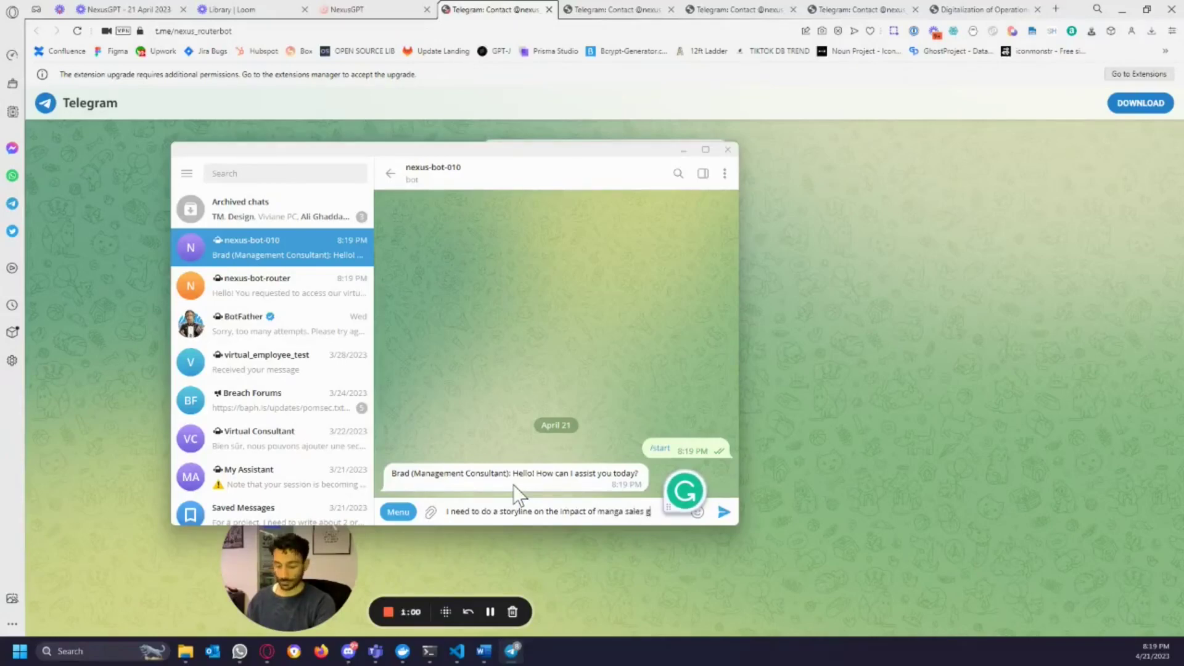
type("rowth on the paper indus")
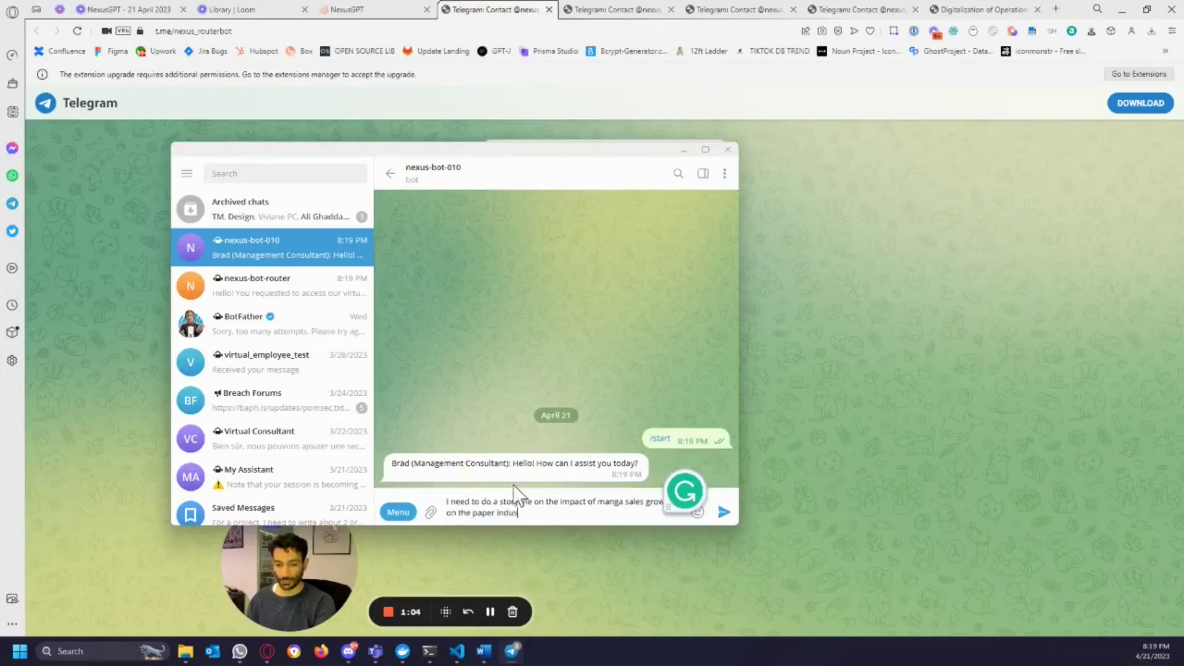
type("try")
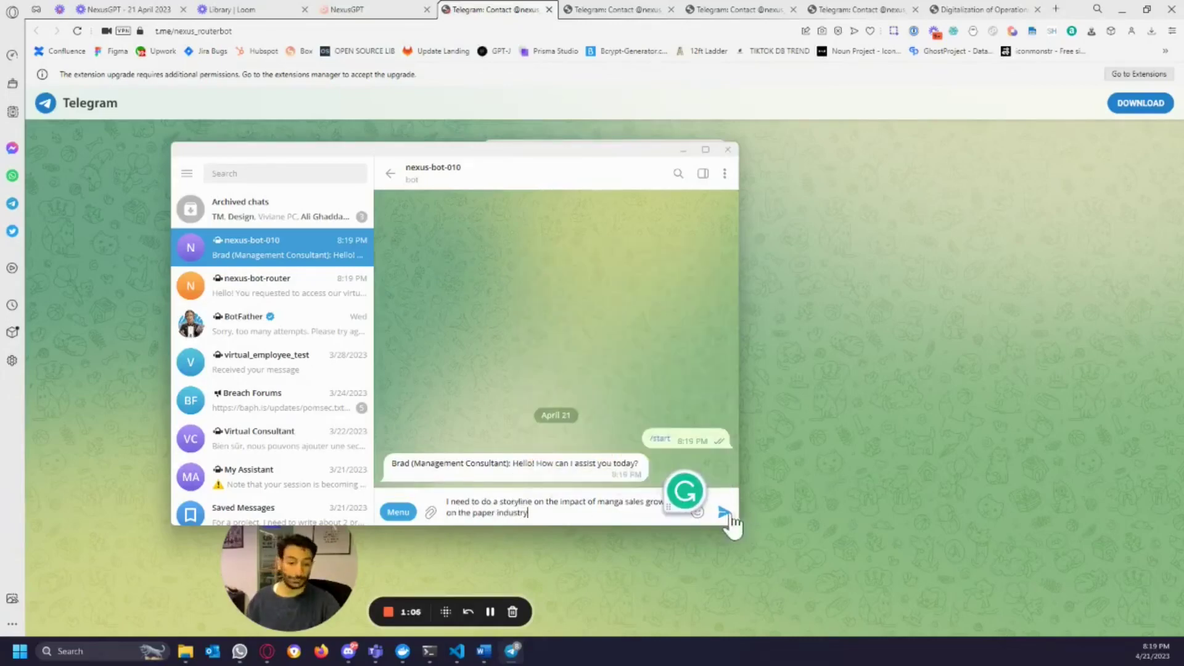
Step: Send the manga storyline request and open the returned 'Storyline (pdf)' link
left_click(724, 513)
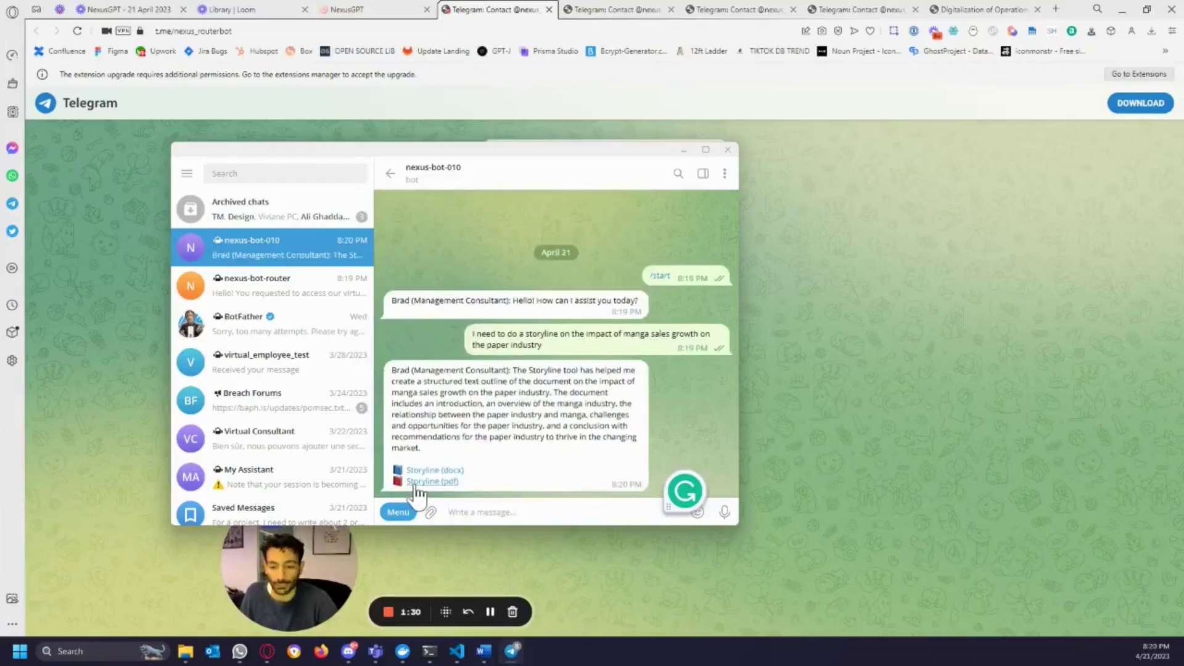
left_click(414, 482)
left_click(530, 398)
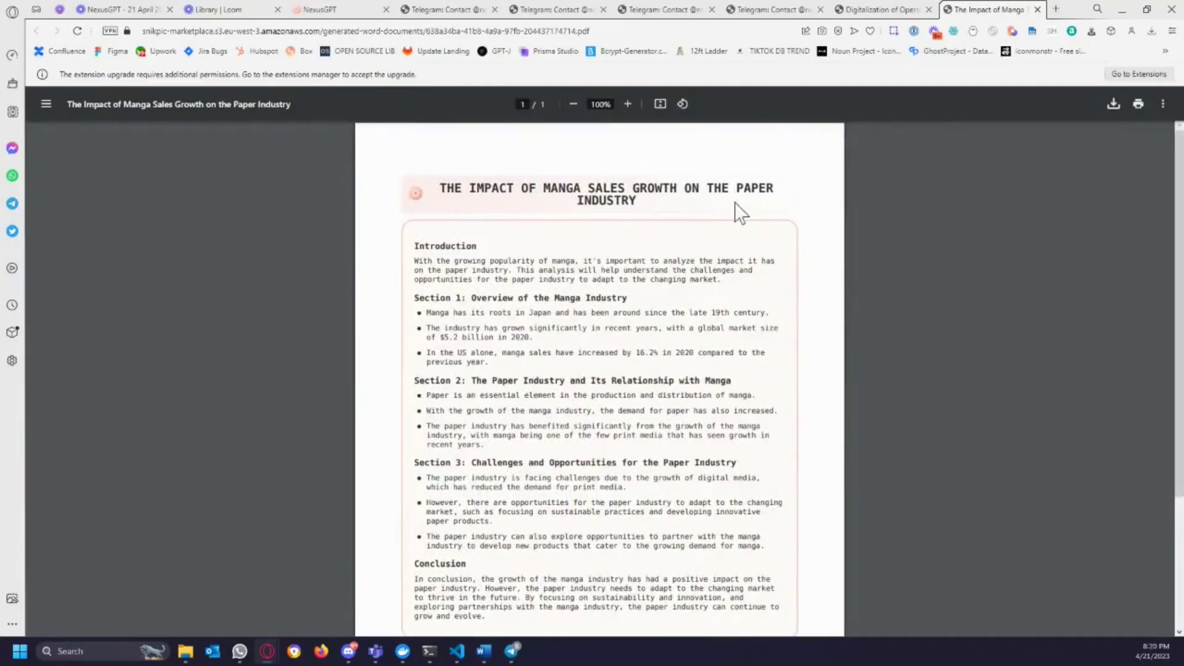
scroll(470, 293, "down", 1)
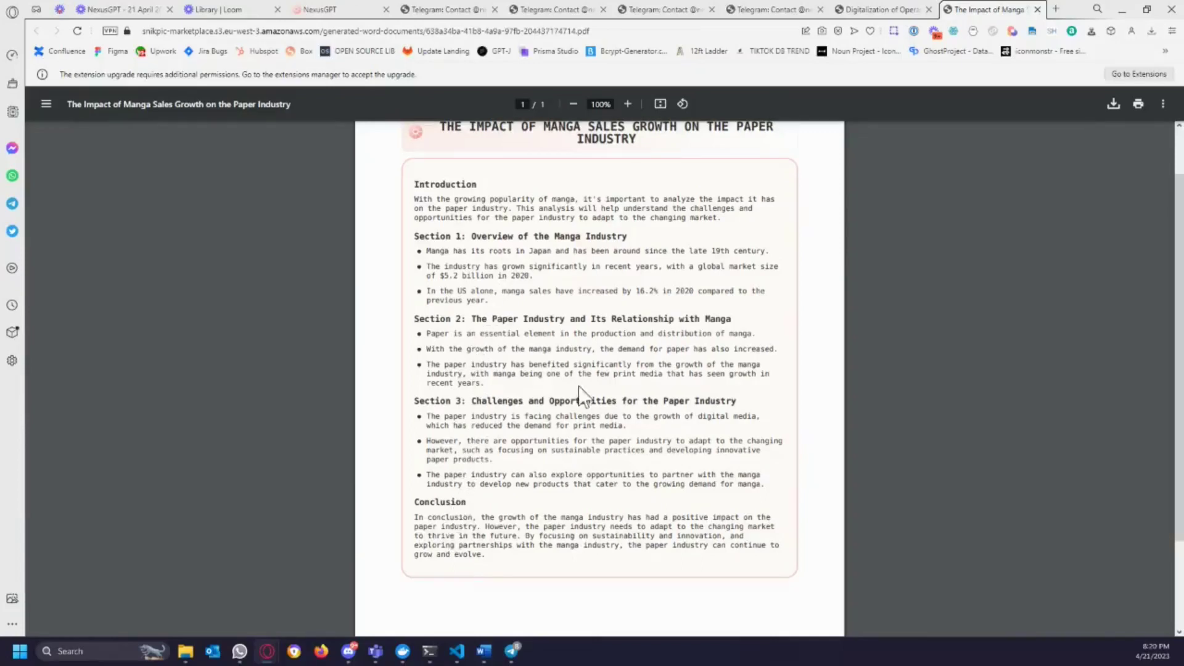
Step: Finish reviewing the manga storyline PDF and switch back to the NexusGPT tab
left_click(615, 31)
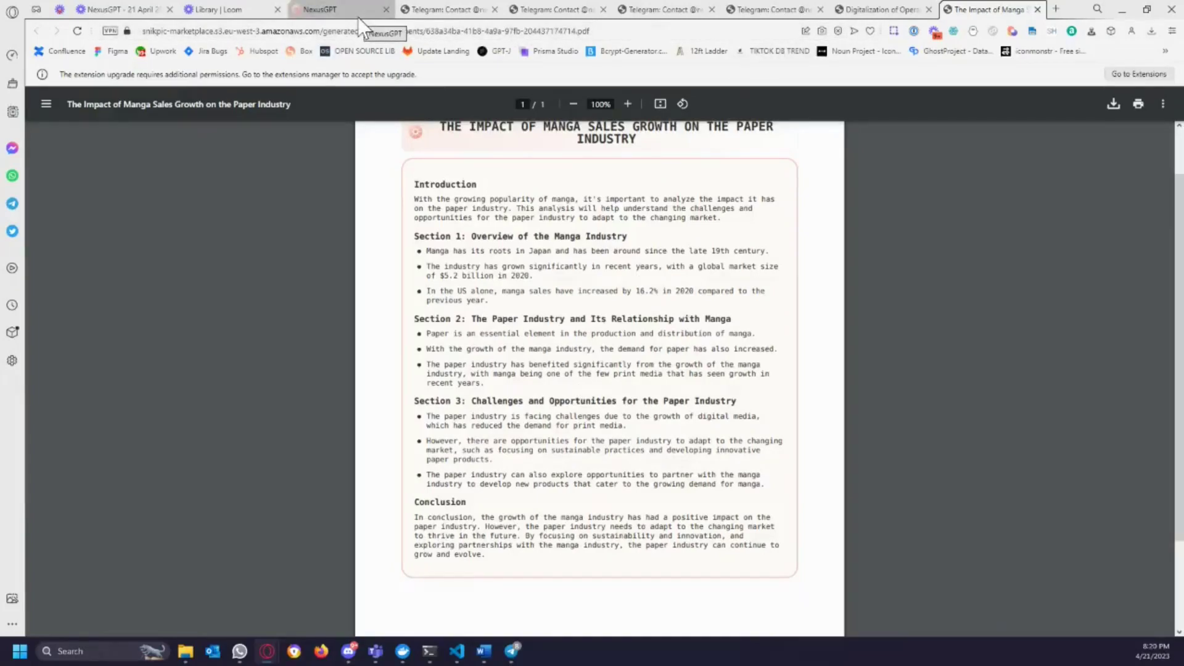
left_click(333, 10)
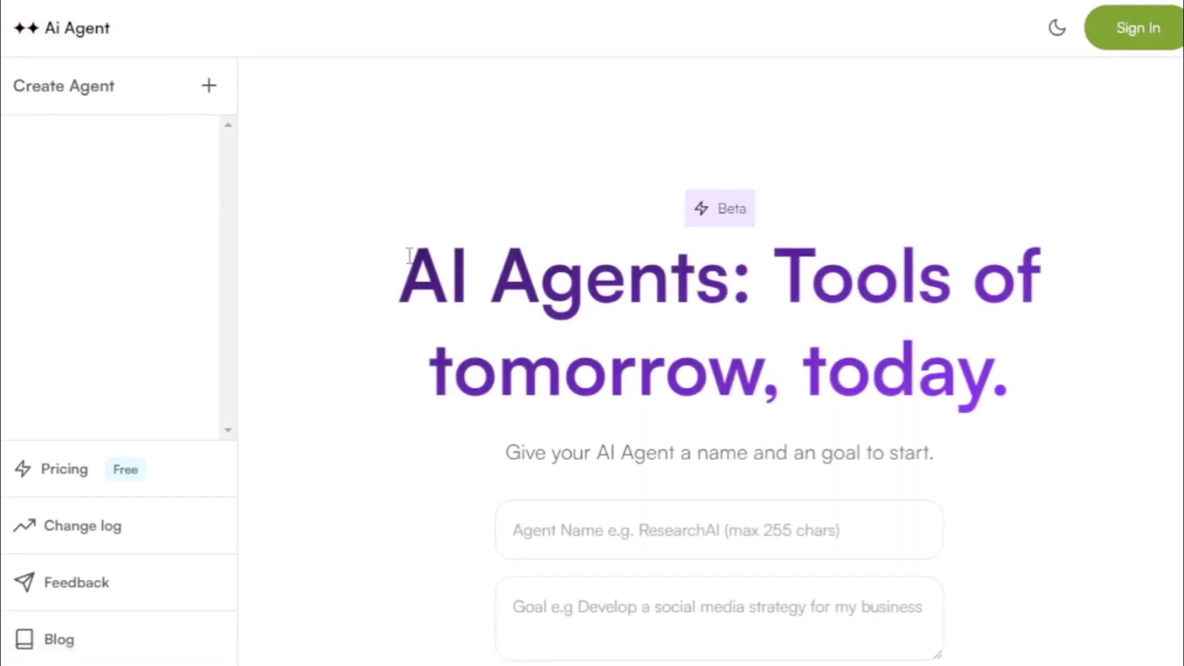
left_click_drag(409, 258, 1057, 274)
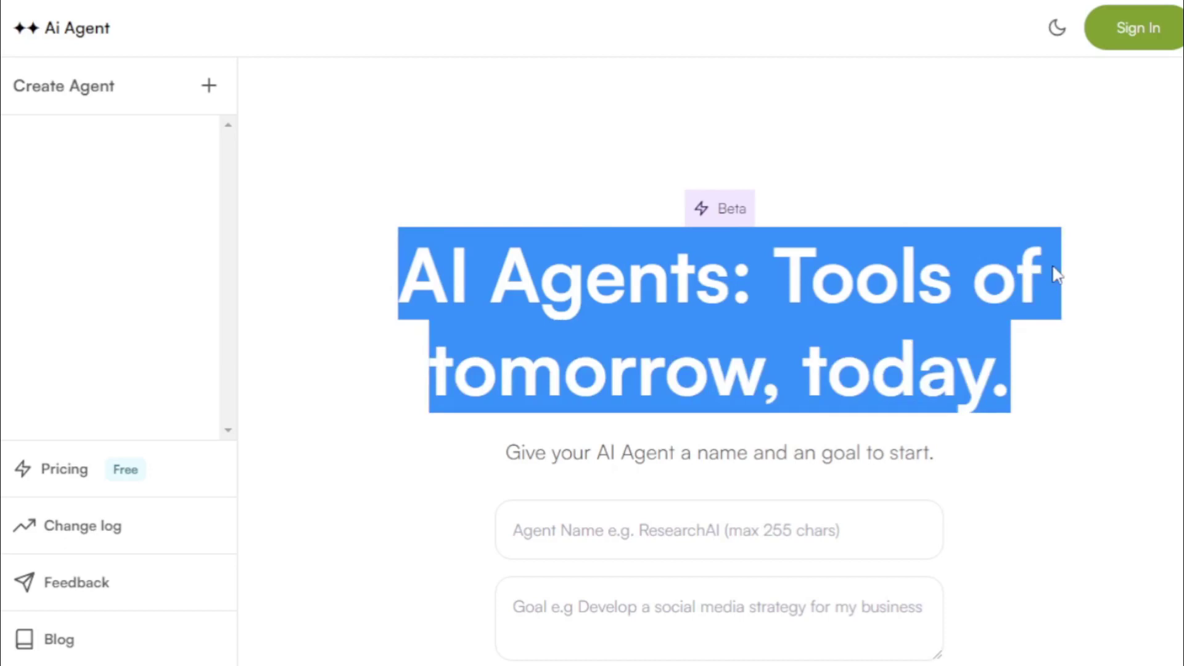
left_click(1039, 352)
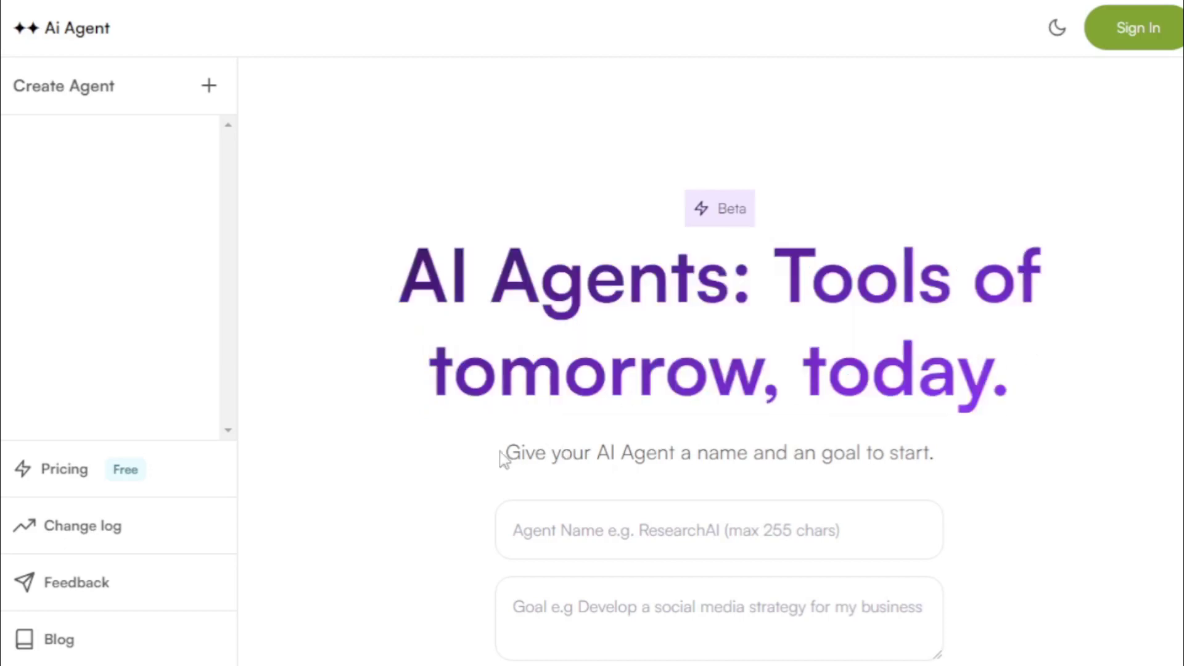
left_click_drag(502, 456, 963, 454)
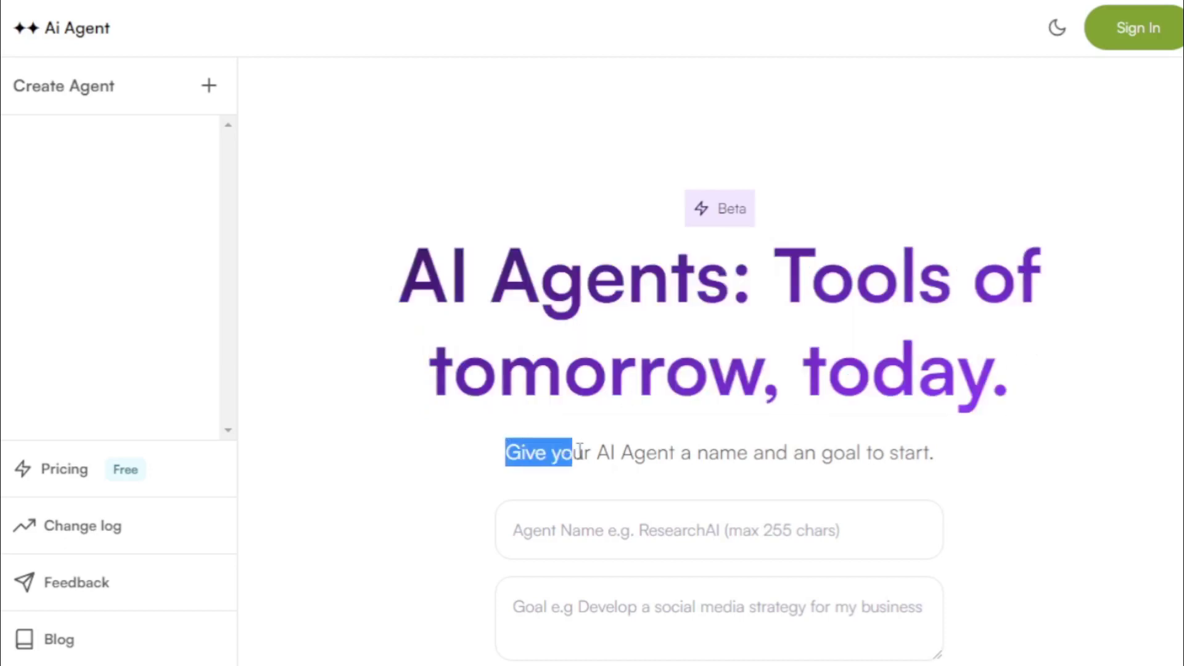
left_click(964, 454)
left_click(1136, 25)
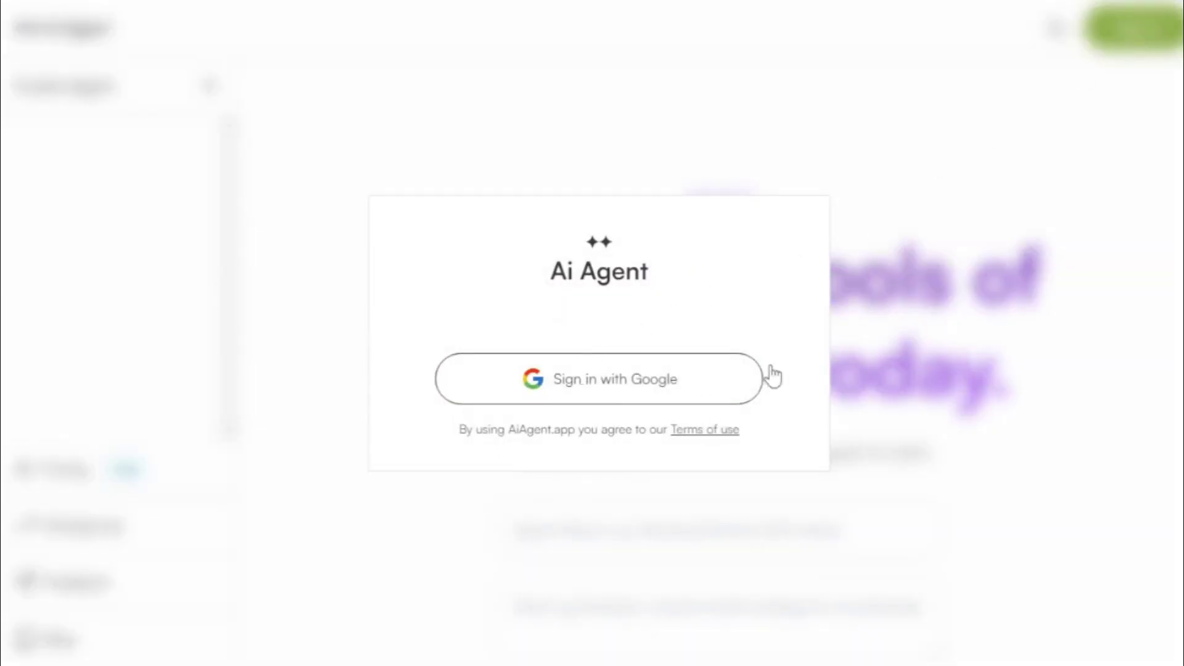
left_click(948, 341)
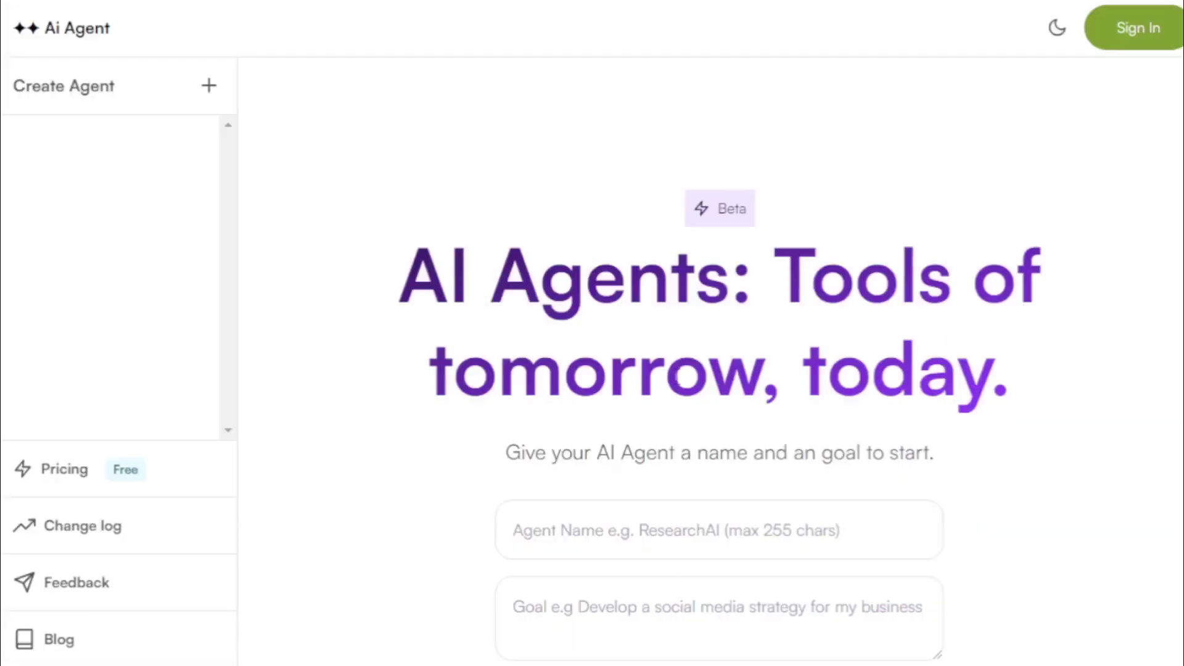
left_click(103, 472)
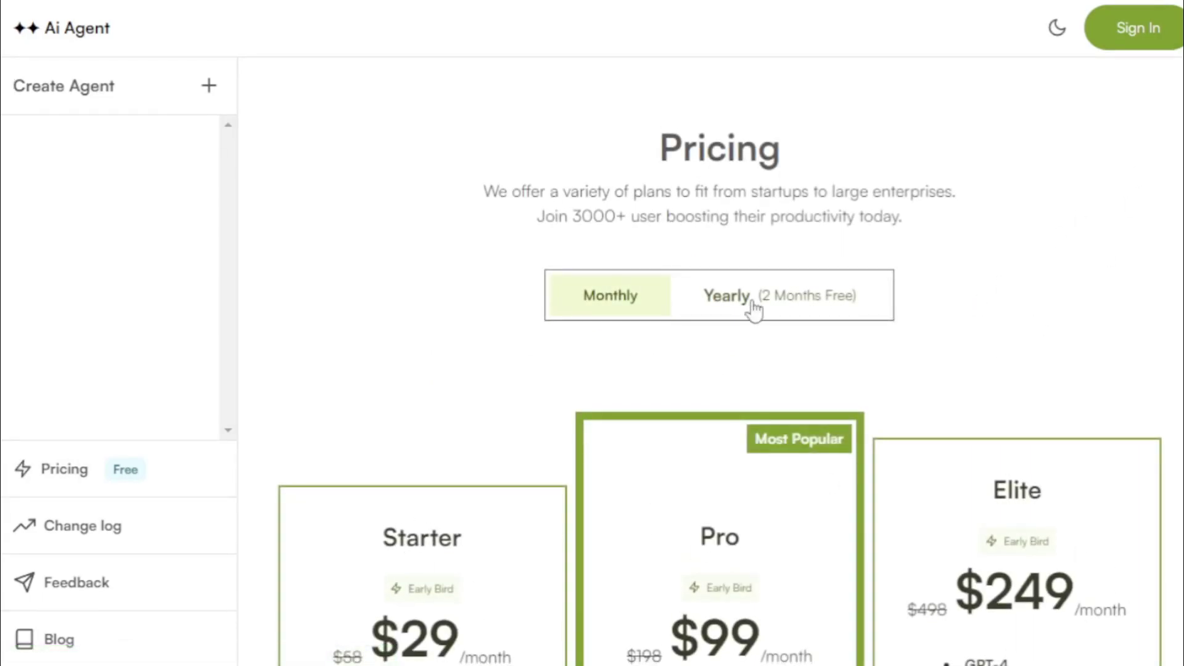
left_click(56, 97)
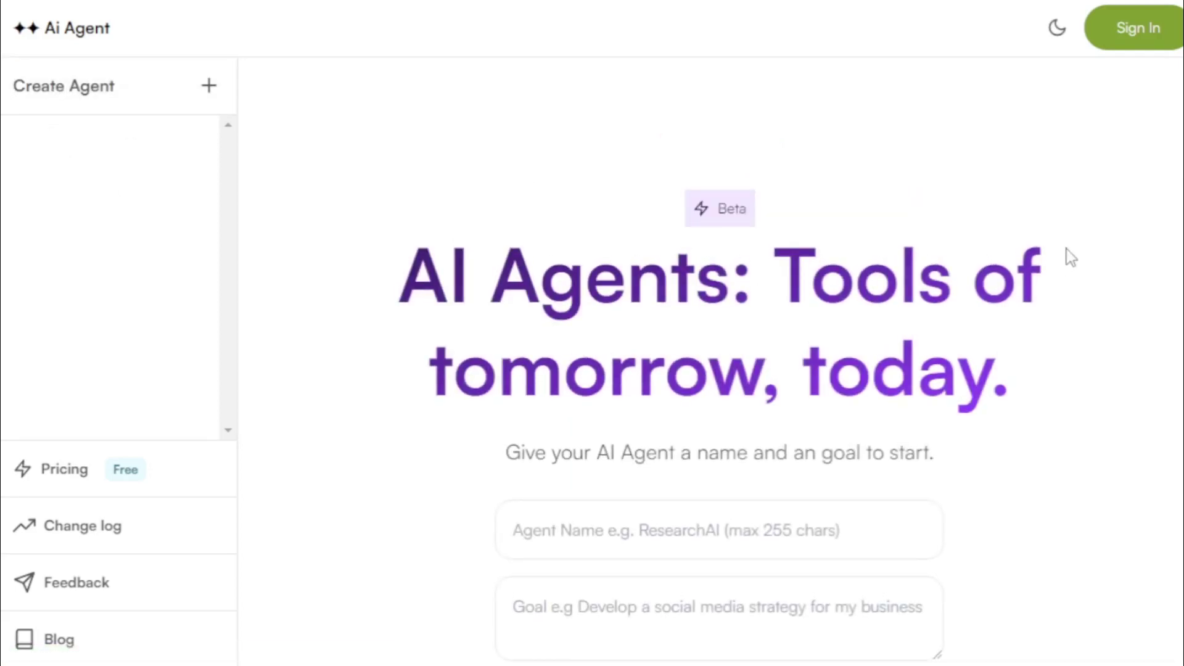